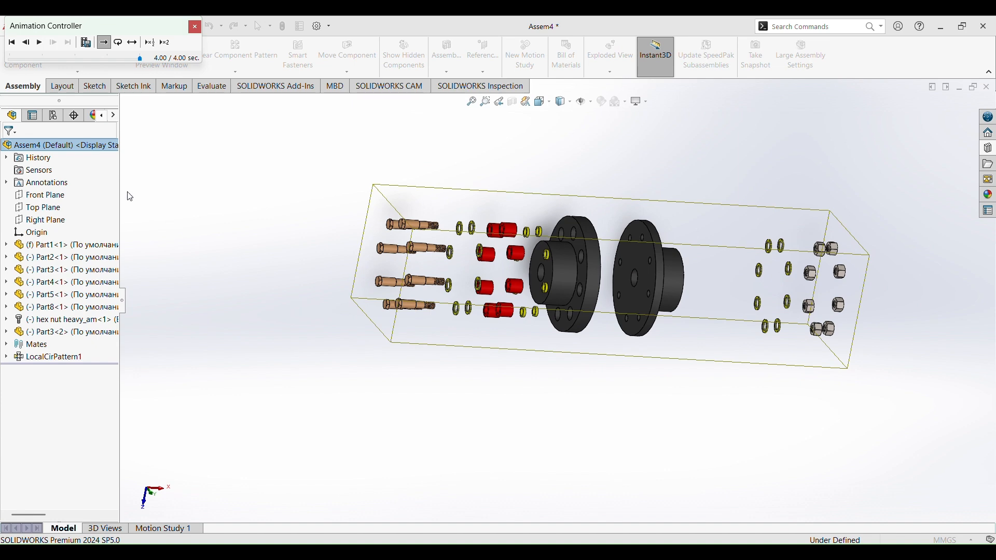
# Play the collapse animation of the exploded flange coupling assembly.
pyautogui.rightClick(48, 143)
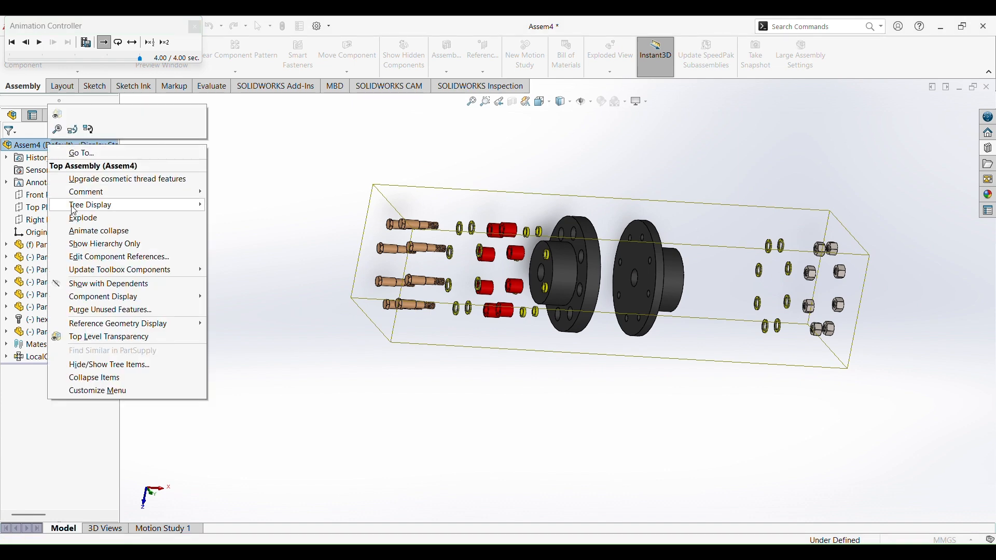
pyautogui.click(84, 234)
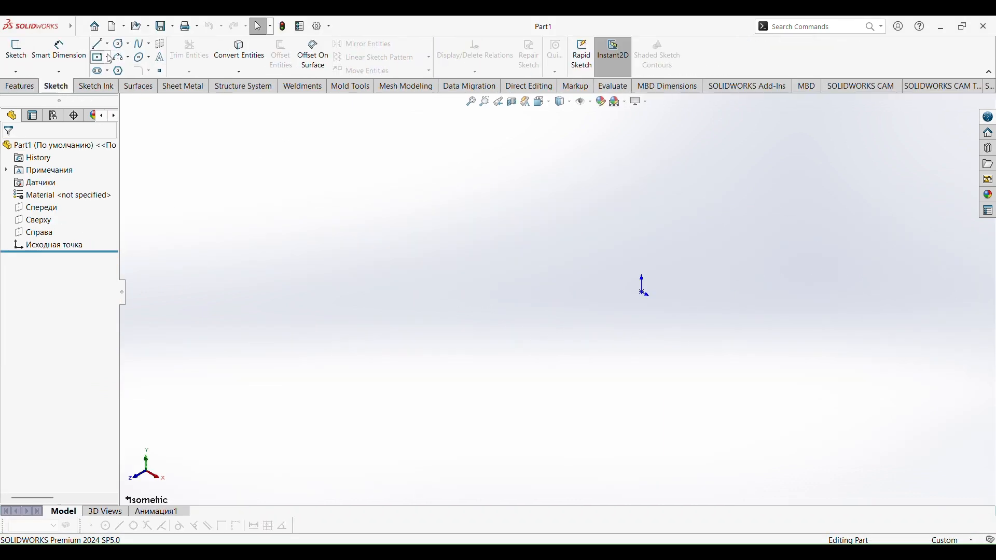
# On the front plane, sketch a closed rectangle of lines about 95 mm wide and 14.5 mm high above the origin.
pyautogui.click(100, 44)
pyautogui.click(549, 195)
pyautogui.click(426, 223)
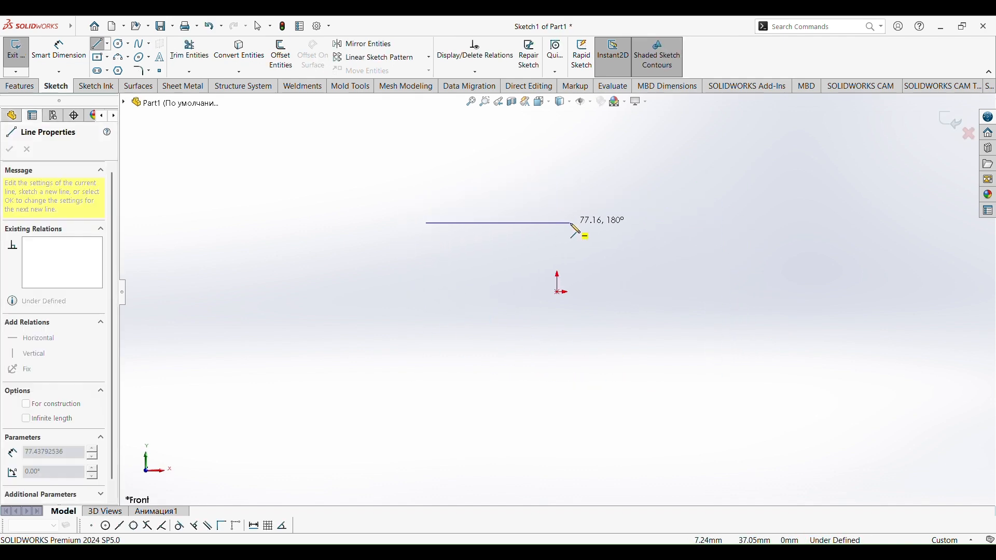
pyautogui.click(604, 223)
pyautogui.click(605, 250)
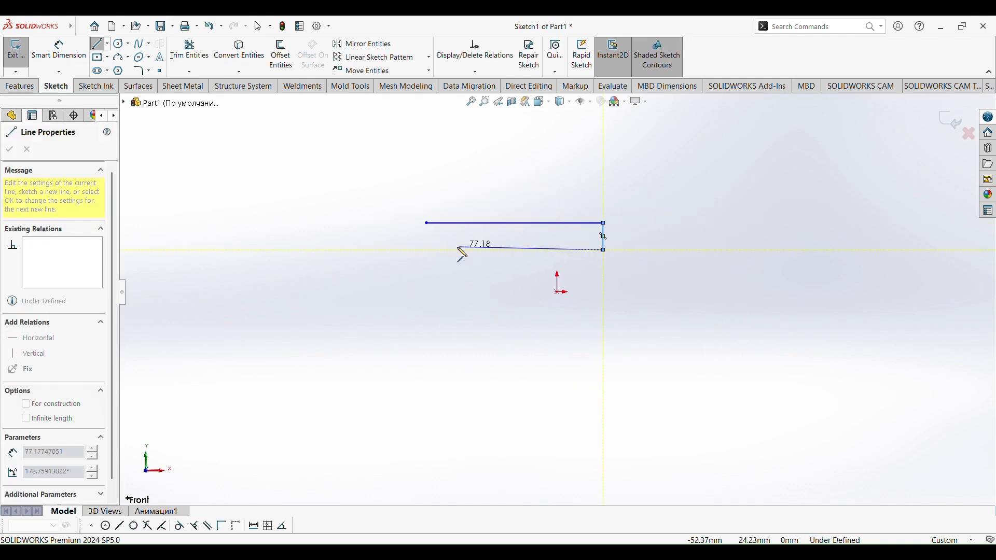
pyautogui.click(426, 250)
pyautogui.click(427, 223)
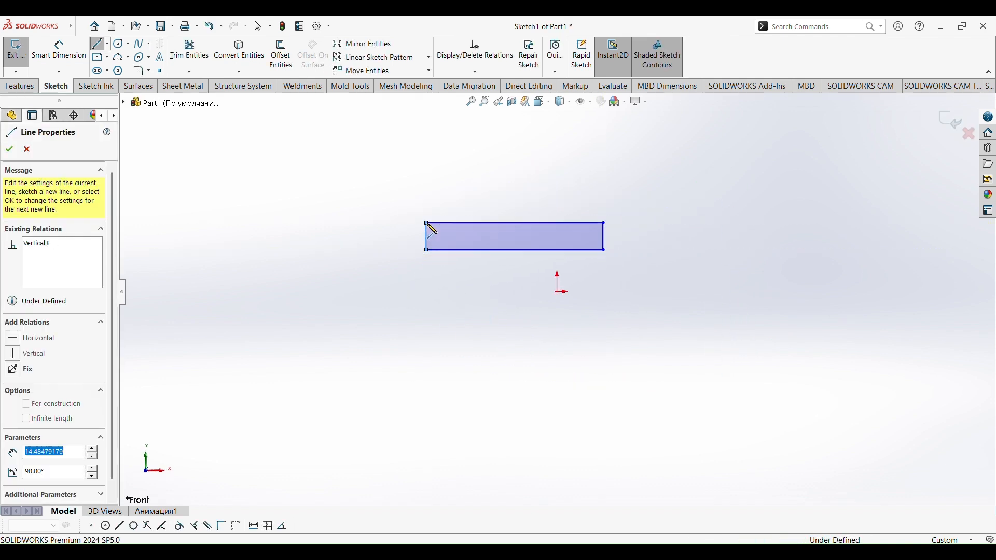
# Sketch a stepped L-shaped outline below the rectangle, with a bottom edge about 34 mm wide and a right side about 47 mm high.
pyautogui.click(427, 251)
pyautogui.click(426, 398)
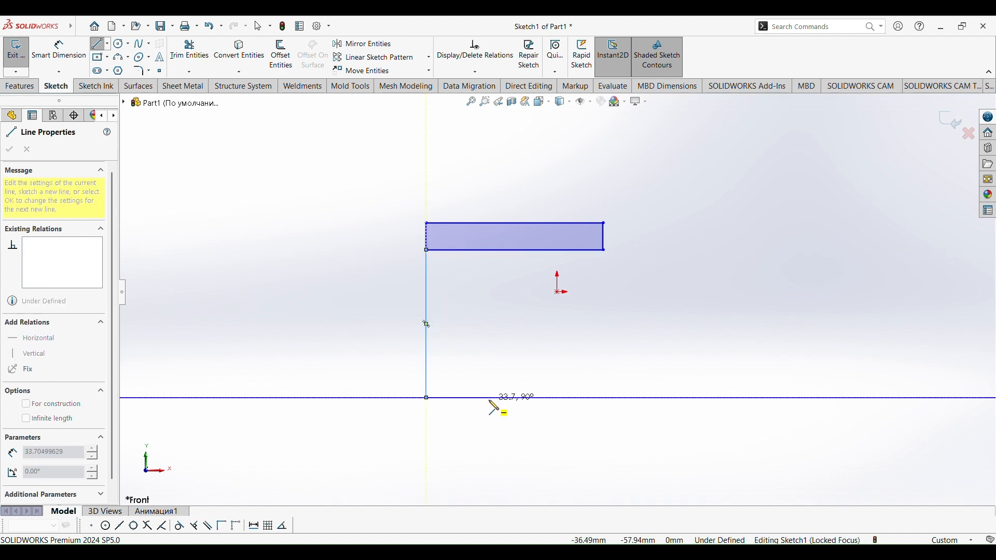
pyautogui.click(489, 398)
pyautogui.click(489, 337)
pyautogui.click(603, 337)
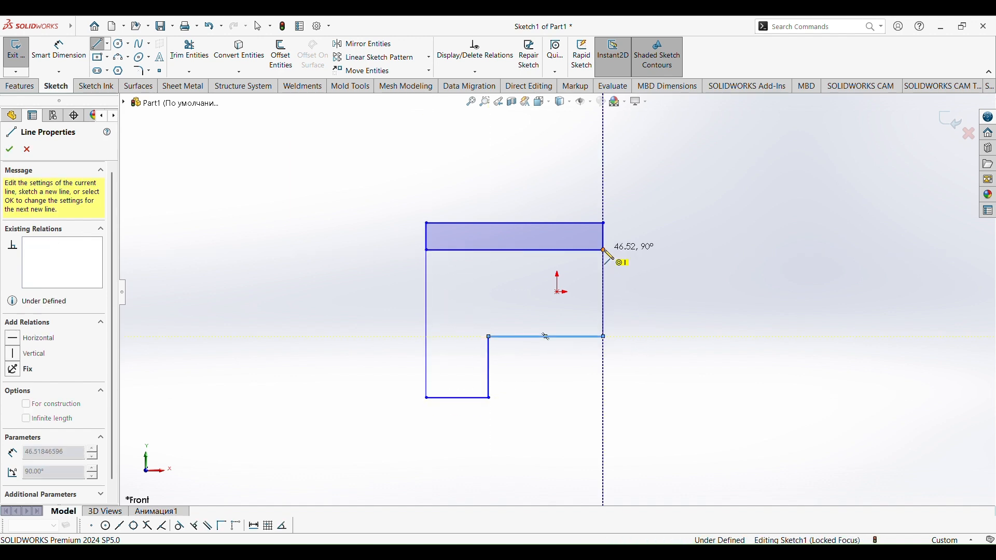
pyautogui.click(604, 251)
pyautogui.press('Escape')
# Convert the upper rectangle's top, left and right lines to construction geometry.
pyautogui.rightClick(477, 223)
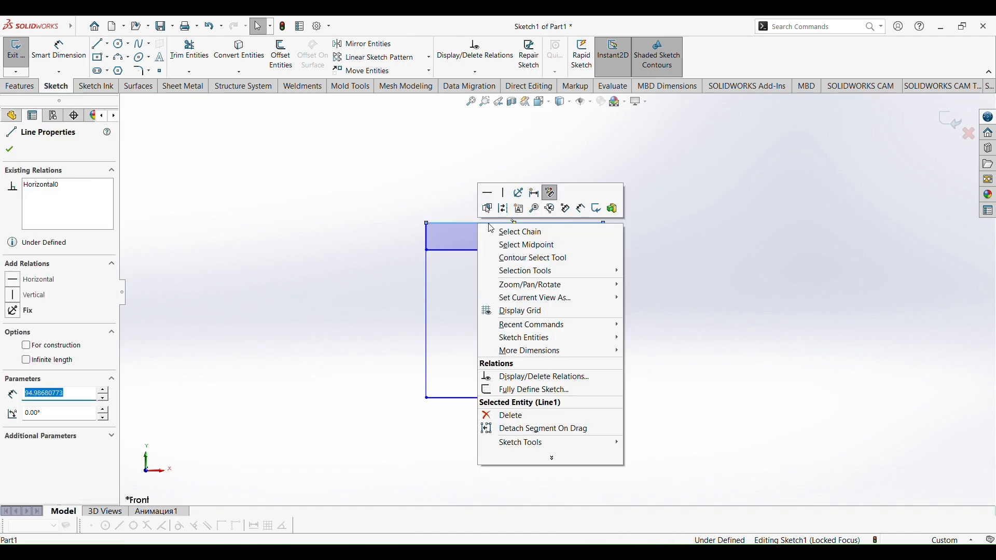
pyautogui.click(549, 194)
pyautogui.rightClick(426, 236)
pyautogui.click(497, 207)
pyautogui.rightClick(604, 243)
pyautogui.click(674, 213)
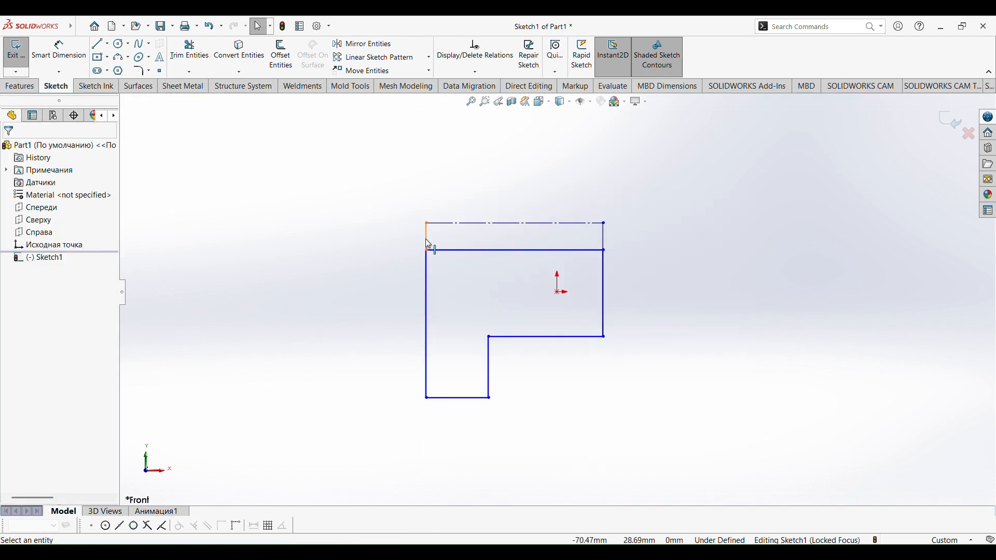
pyautogui.rightClick(426, 238)
pyautogui.press('Escape')
pyautogui.press('Escape')
pyautogui.rightClick(428, 238)
pyautogui.press('Escape')
pyautogui.click(425, 235)
pyautogui.click(603, 236)
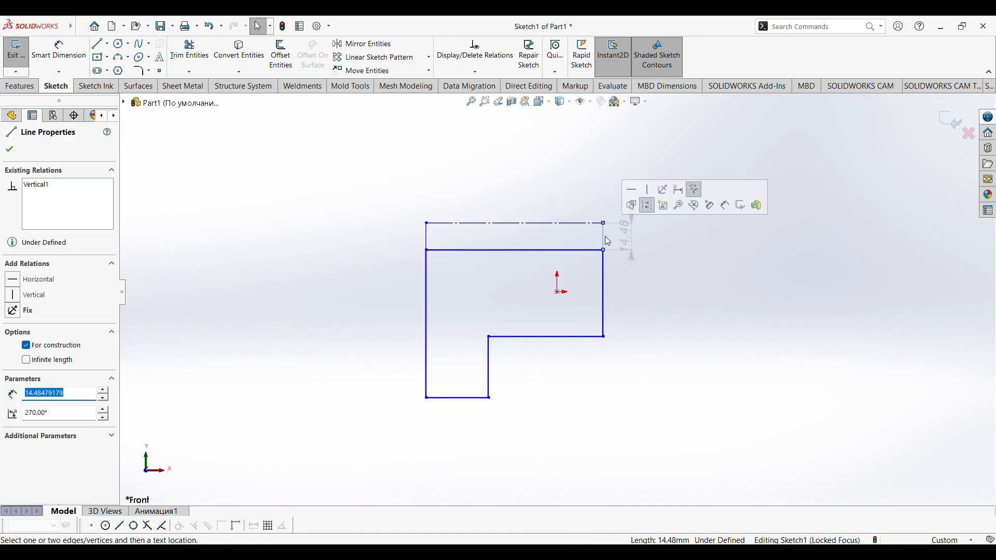
pyautogui.click(677, 250)
# Dimension the top construction line as 90 mm and the left construction line as 20 mm.
pyautogui.scroll(-4, 459, 235)
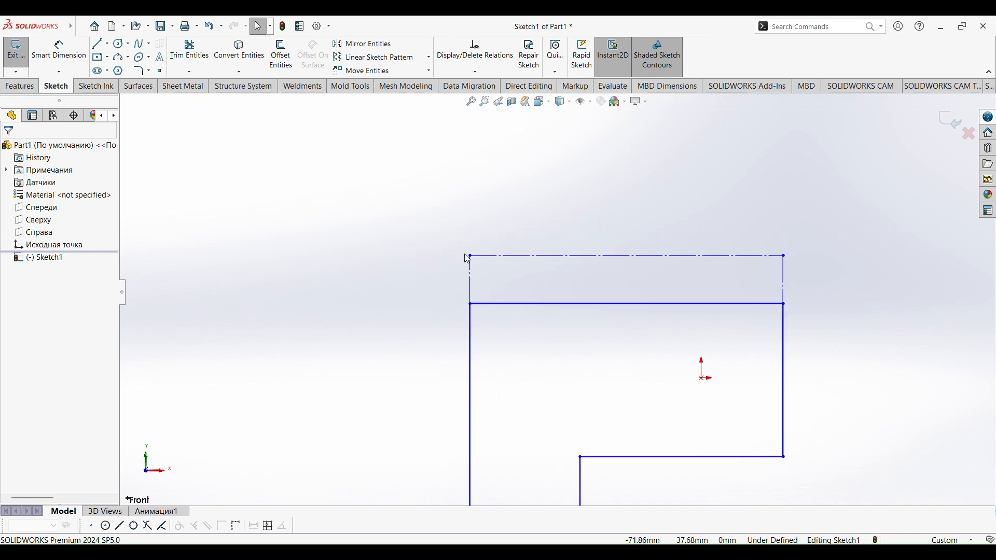
pyautogui.scroll(4, 619, 314)
pyautogui.scroll(-3, 584, 277)
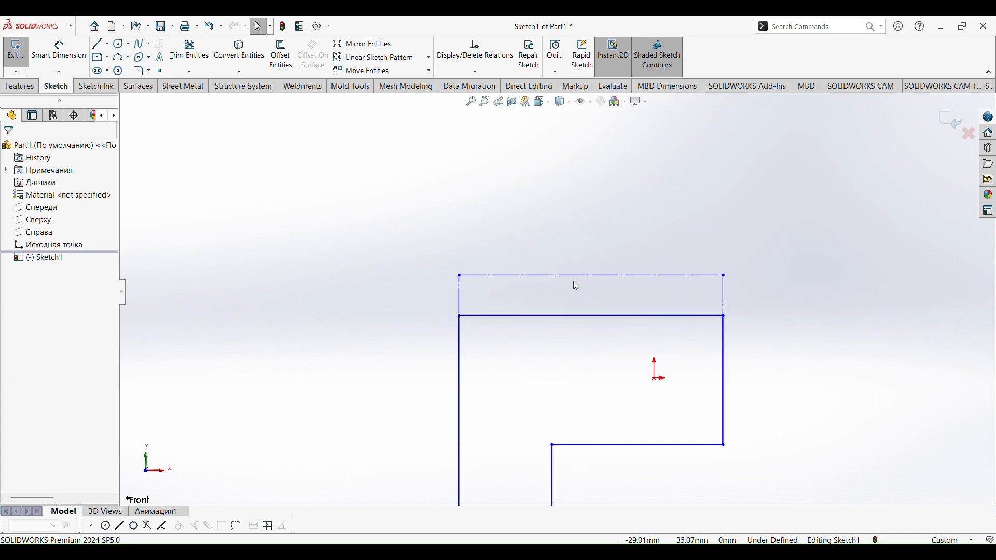
pyautogui.click(61, 53)
pyautogui.click(648, 282)
pyautogui.click(588, 229)
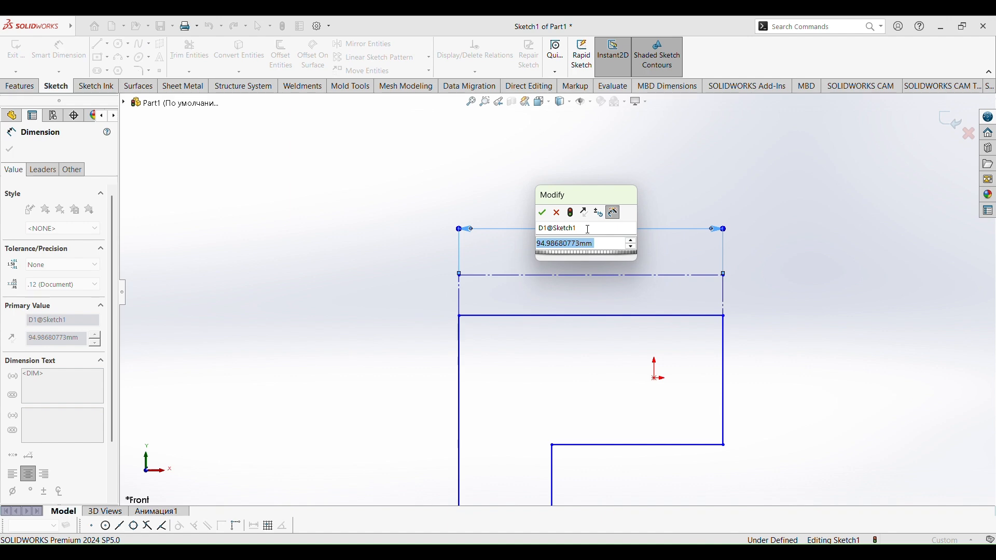
pyautogui.write('90')
pyautogui.press('Return')
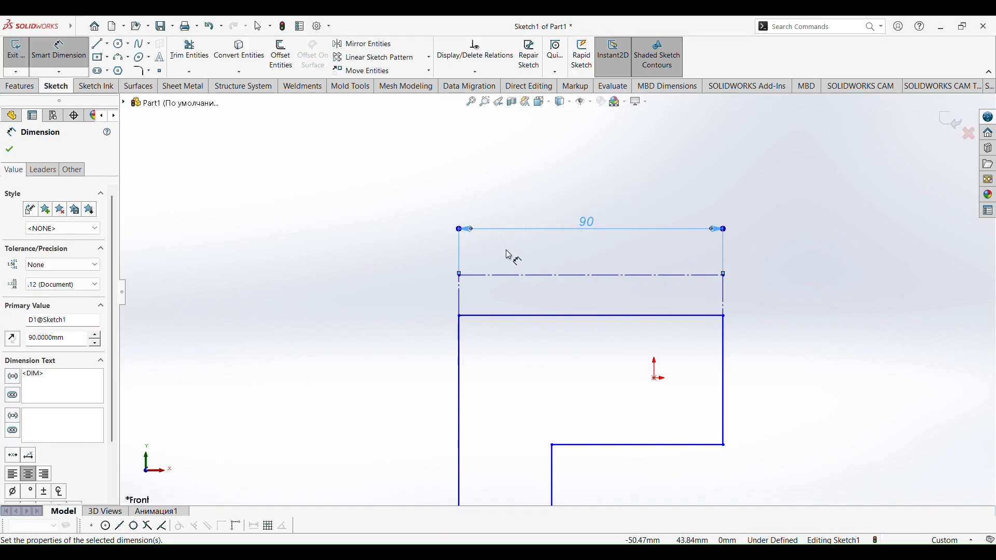
pyautogui.click(458, 294)
pyautogui.click(405, 302)
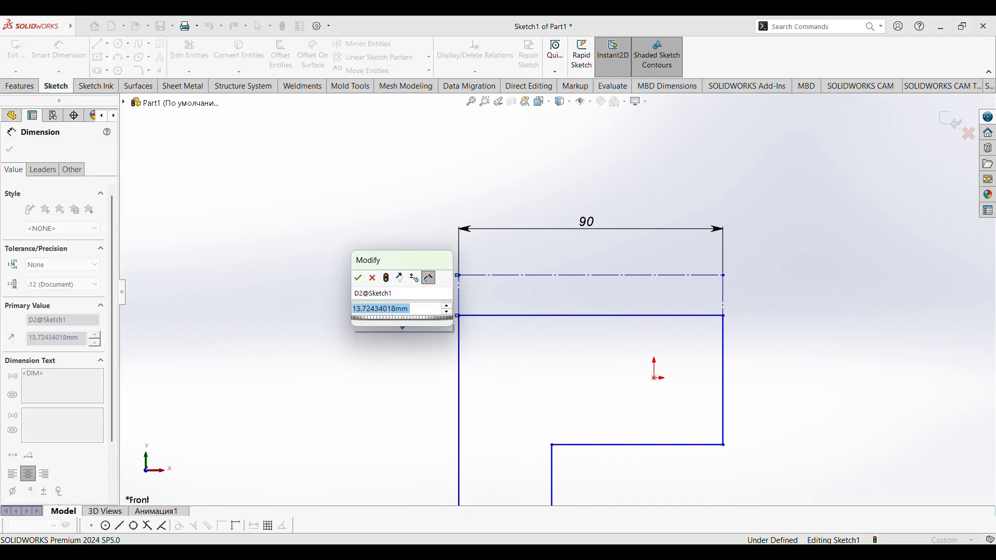
pyautogui.write('20')
pyautogui.press('Return')
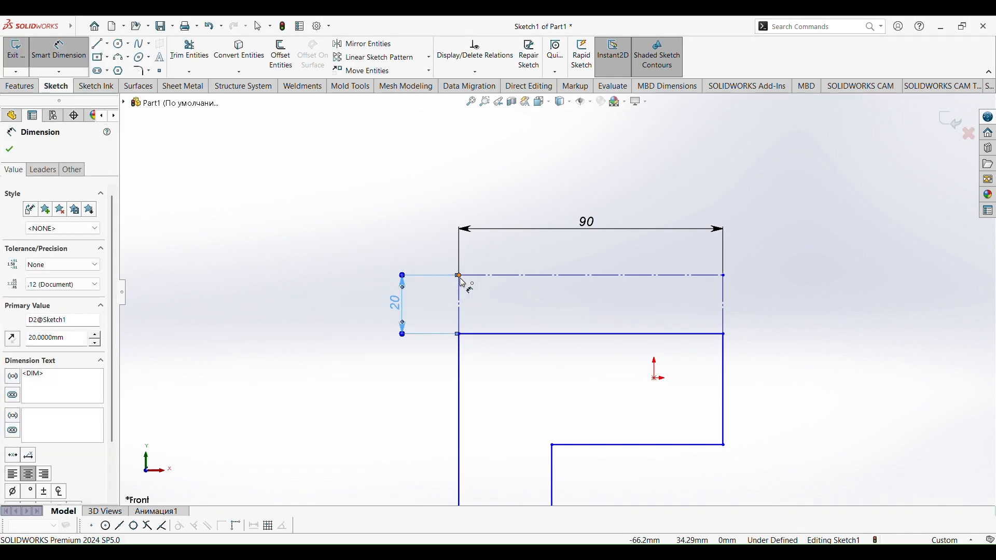
# Dimension the distance from the top construction line to the profile's lowest edge as 127.5 mm, and that edge's width as 32 mm.
pyautogui.click(459, 276)
pyautogui.scroll(3, 485, 449)
pyautogui.click(499, 434)
pyautogui.click(399, 371)
pyautogui.write('127.5')
pyautogui.press('Return')
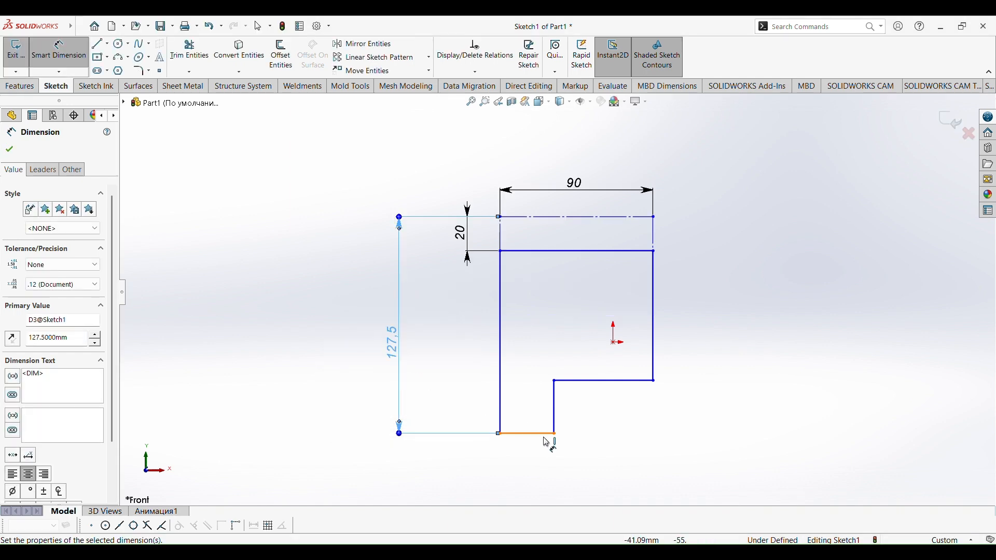
pyautogui.click(541, 439)
pyautogui.click(546, 470)
pyautogui.write('32')
pyautogui.press('Return')
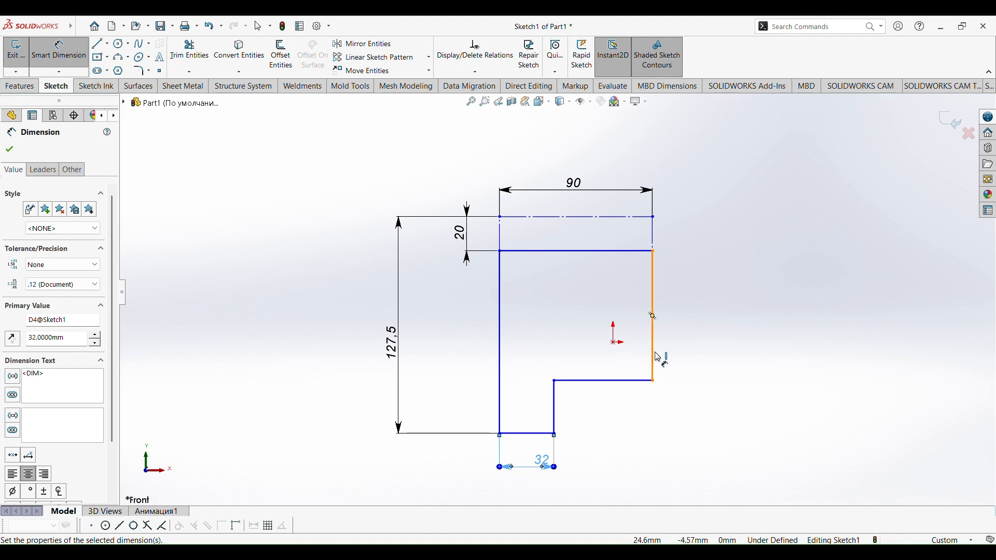
# Dimension the distance from the top construction line to the profile's step edge as 70 mm.
pyautogui.click(654, 382)
pyautogui.click(654, 217)
pyautogui.click(702, 306)
pyautogui.write('70')
pyautogui.press('Return')
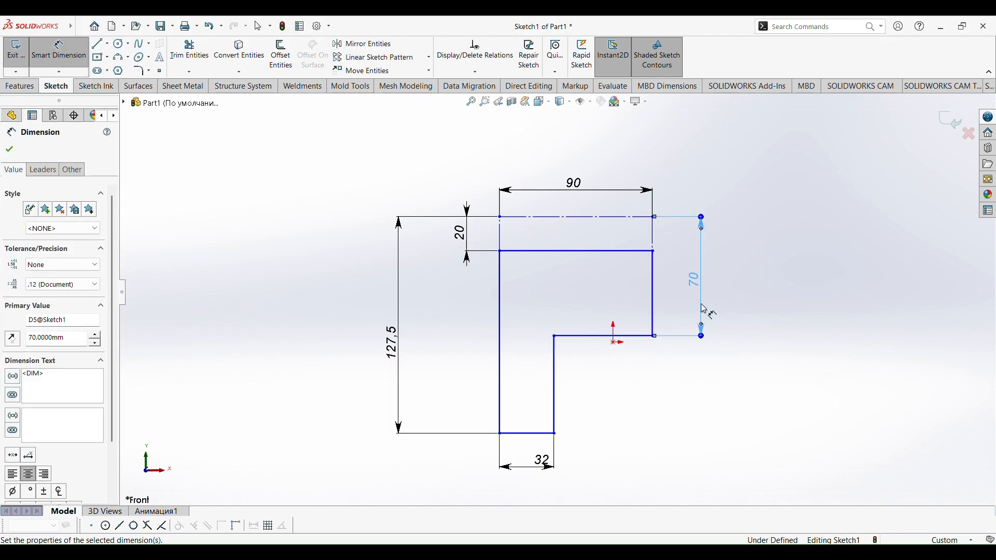
pyautogui.click(741, 323)
# Revolve the profile 360 degrees about the top construction line to form the flanged hub.
pyautogui.click(21, 86)
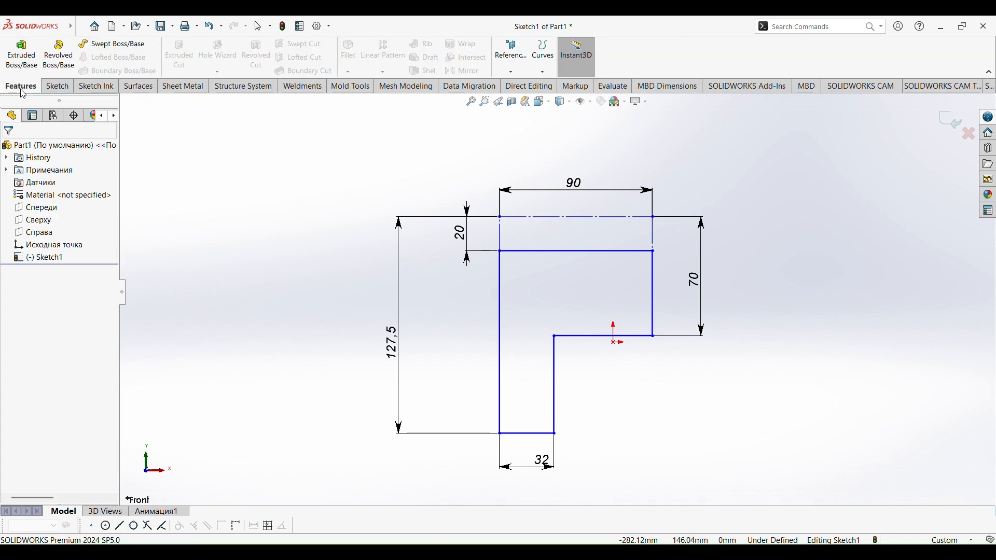
pyautogui.click(59, 54)
pyautogui.click(589, 205)
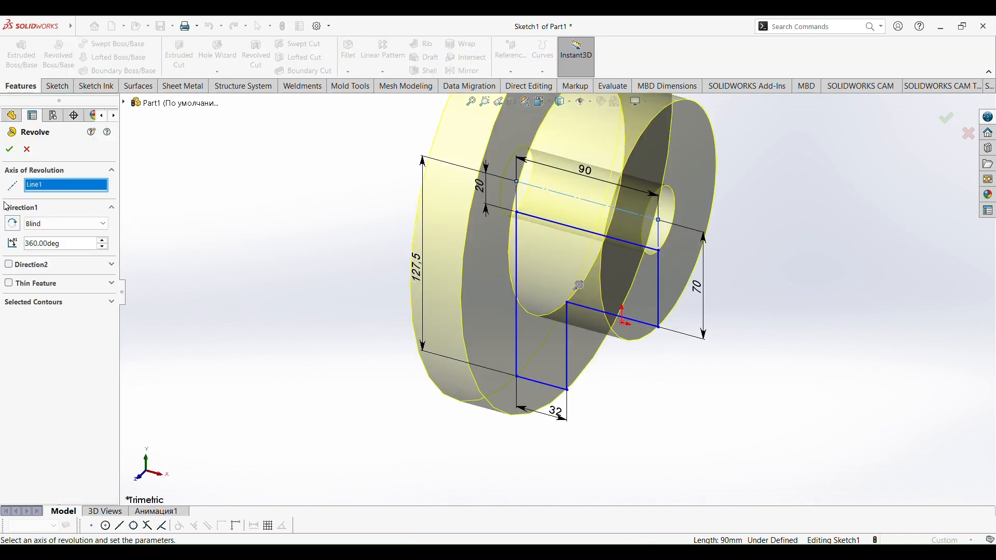
pyautogui.click(11, 153)
pyautogui.click(329, 244)
# On the flange's large flat face, sketch a circle concentric with the bore and a circle about 18.5 mm in diameter on its top point.
pyautogui.moveTo(425, 291); pyautogui.dragTo(400, 276, button='middle')
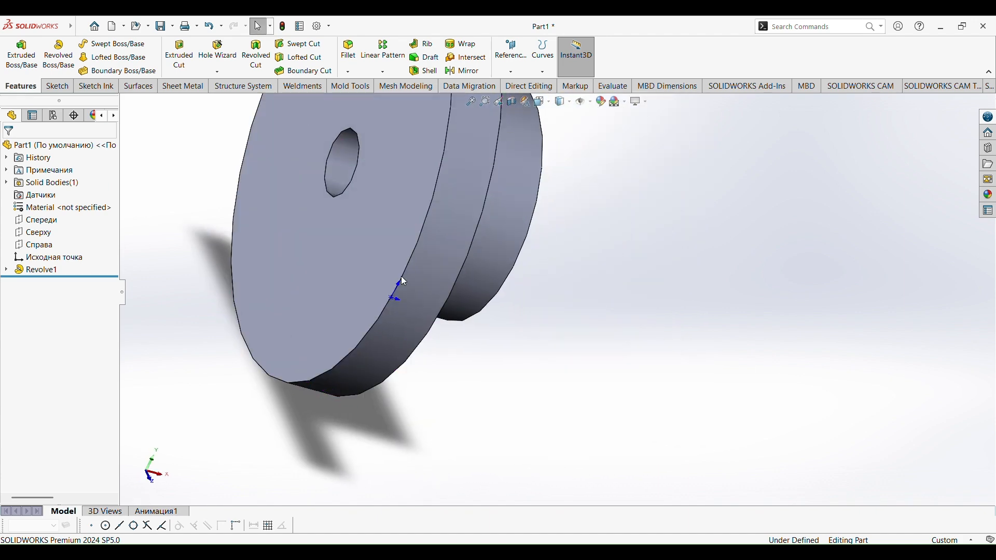
pyautogui.click(64, 86)
pyautogui.click(118, 44)
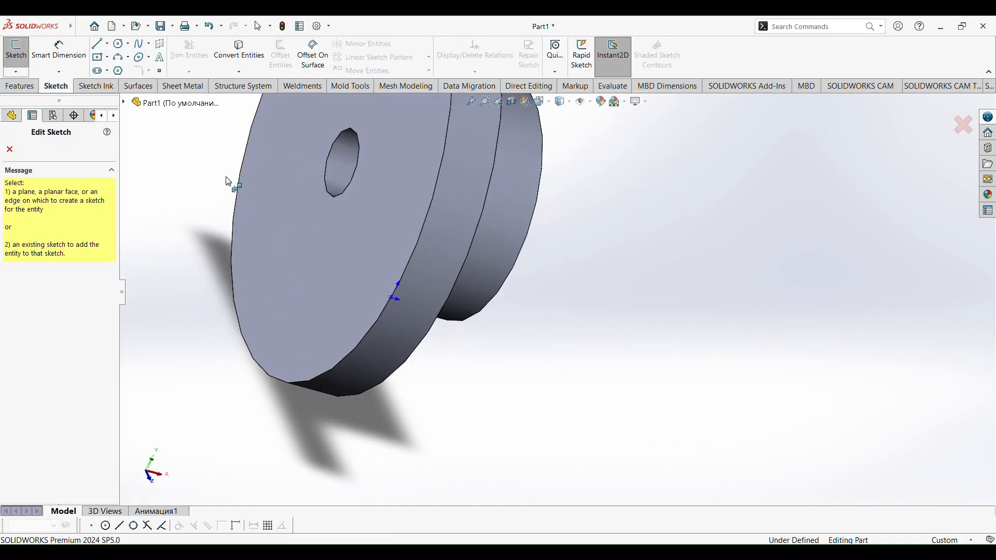
pyautogui.click(289, 204)
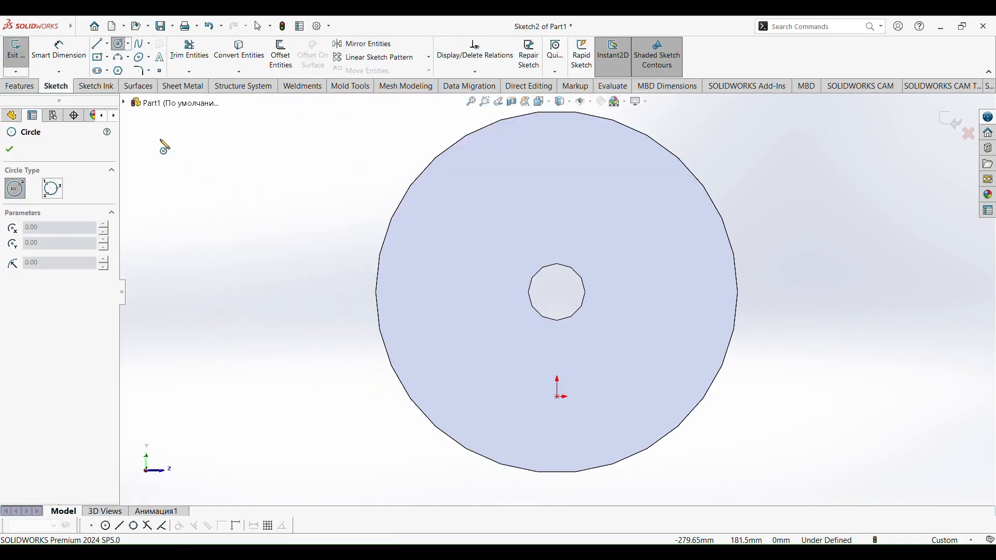
pyautogui.click(559, 299)
pyautogui.click(662, 389)
pyautogui.press('Escape')
pyautogui.click(118, 44)
pyautogui.click(558, 154)
pyautogui.click(567, 163)
# Set the diameter of the large concentric circle to 190 mm.
pyautogui.click(59, 49)
pyautogui.click(421, 263)
pyautogui.click(303, 309)
pyautogui.write('190')
pyautogui.press('Return')
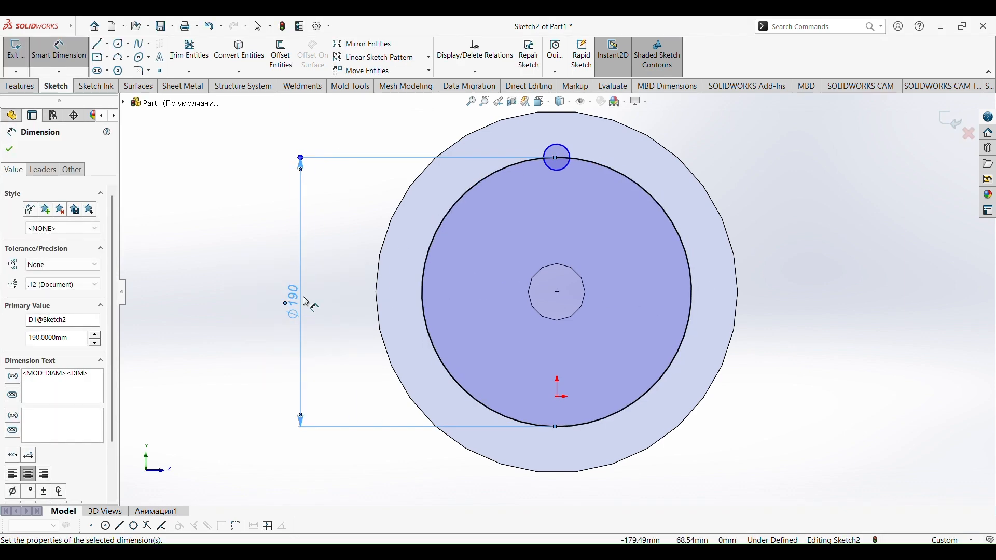
# Set the diameter of the small top circle to 31 mm.
pyautogui.click(550, 154)
pyautogui.click(363, 157)
pyautogui.write('1')
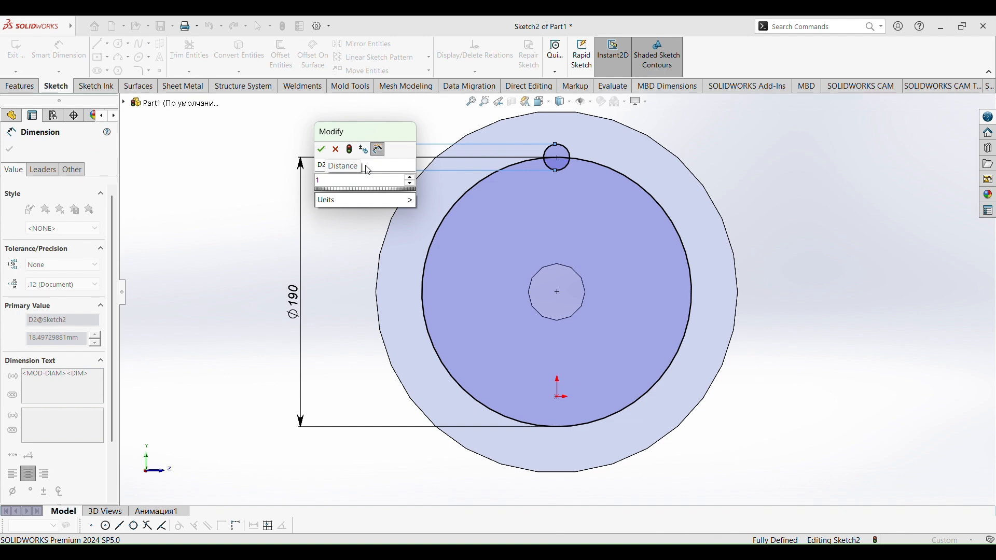
pyautogui.press('BackSpace')
pyautogui.write('31')
pyautogui.press('Return')
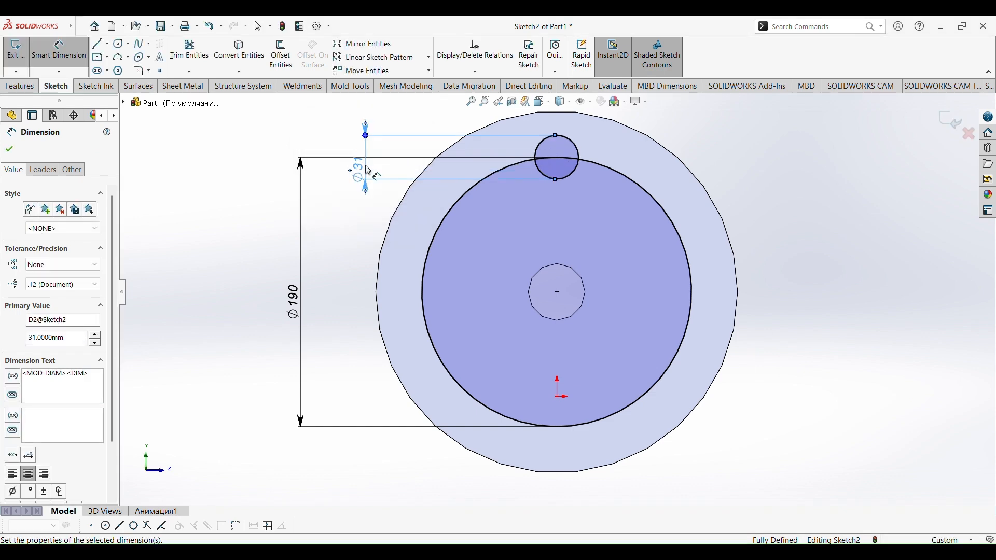
pyautogui.press('Escape')
# Convert the 190 mm circle to construction geometry.
pyautogui.rightClick(422, 256)
pyautogui.click(451, 242)
pyautogui.click(426, 243)
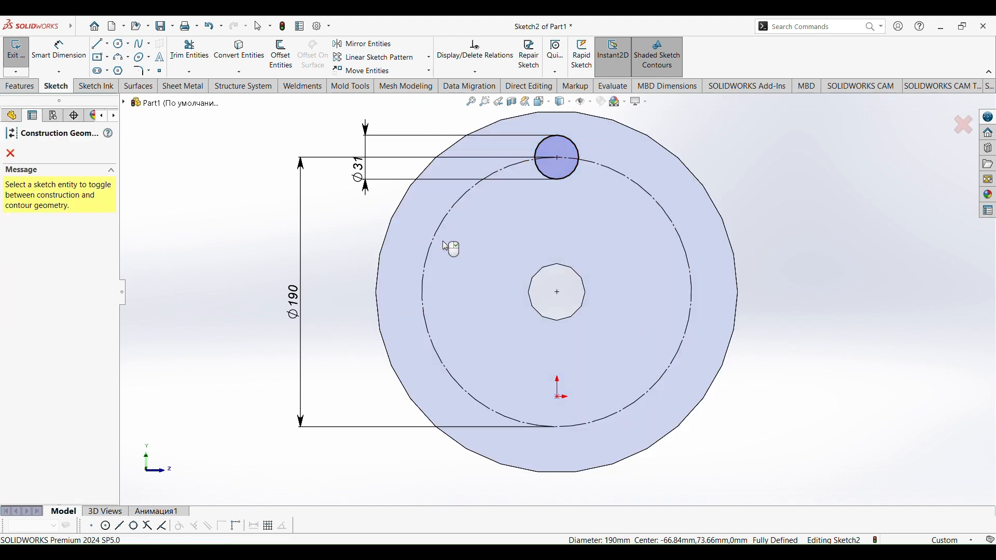
pyautogui.click(11, 153)
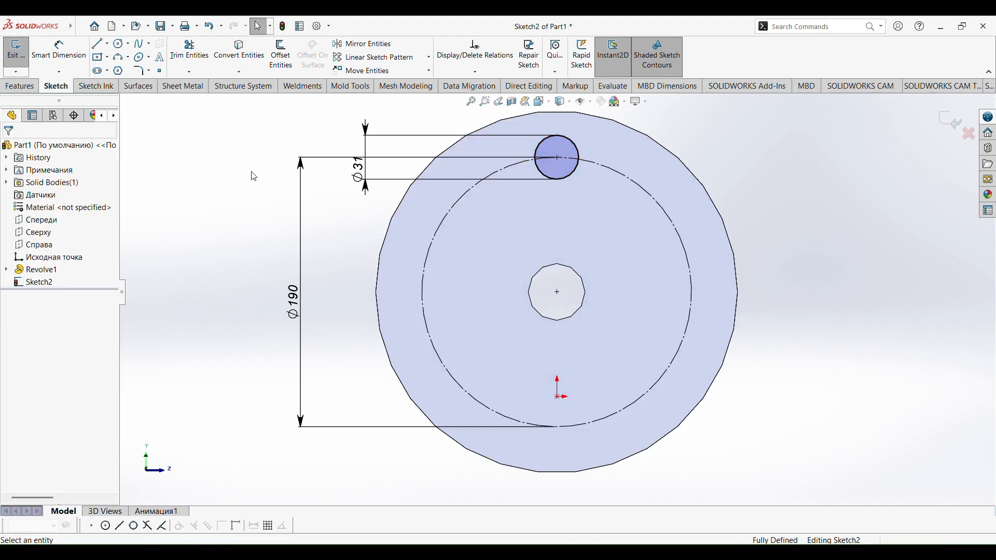
# Create a circular sketch pattern of the 31 mm circle with 8 instances over 360 degrees, centred on the bore.
pyautogui.click(430, 58)
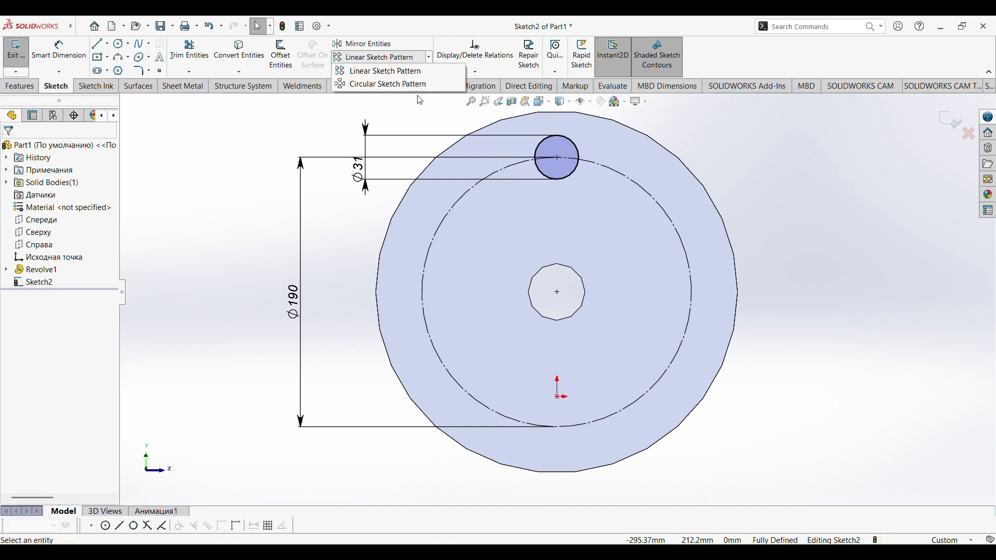
pyautogui.click(378, 82)
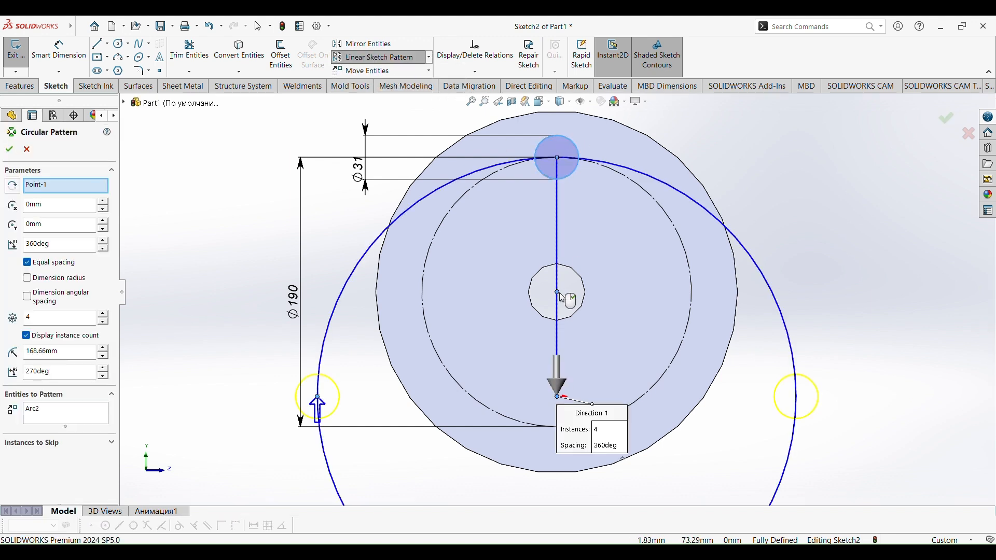
pyautogui.moveTo(558, 398); pyautogui.dragTo(558, 297)
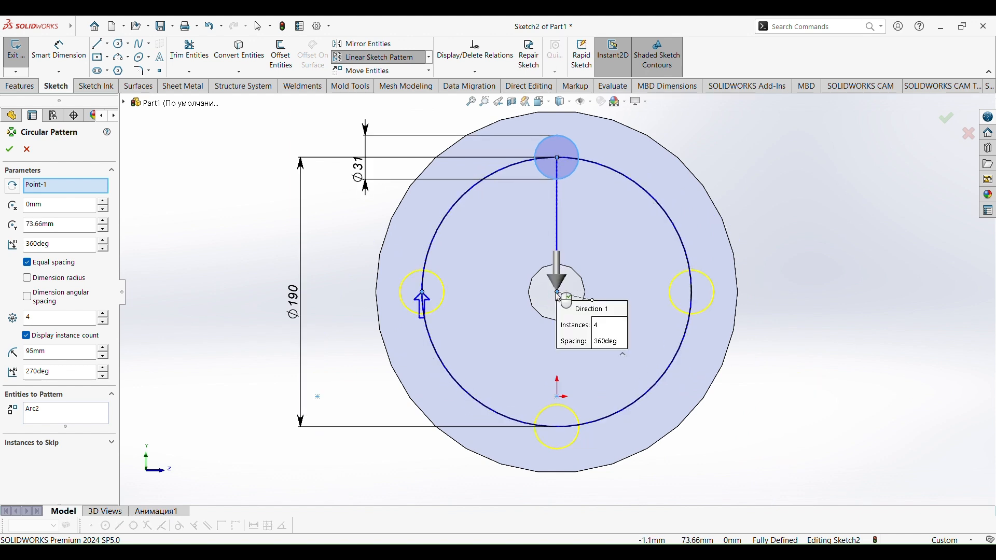
pyautogui.click(62, 318)
pyautogui.write('8')
pyautogui.click(9, 149)
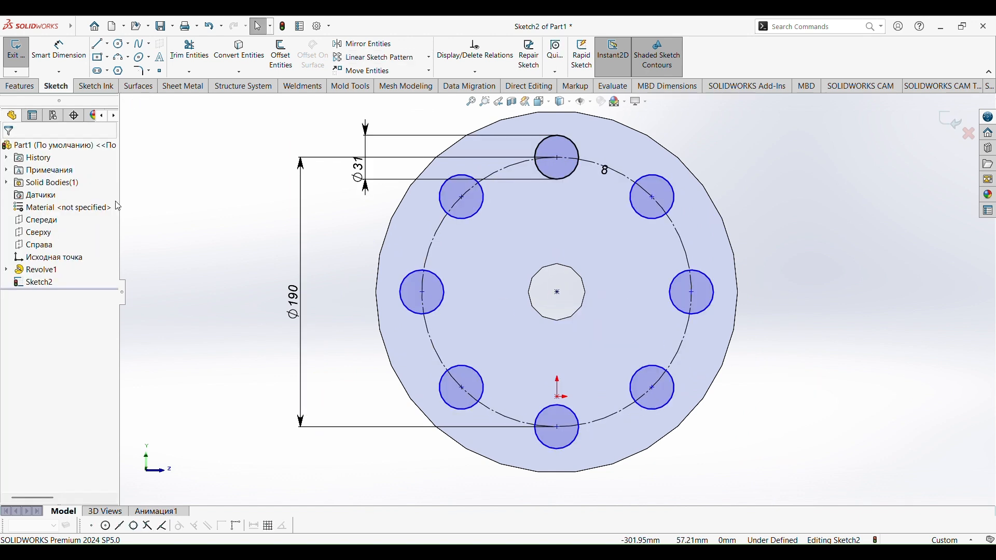
# Cut the eight patterned circles through the whole flange with an Extruded Cut set to Through All.
pyautogui.click(15, 87)
pyautogui.click(181, 66)
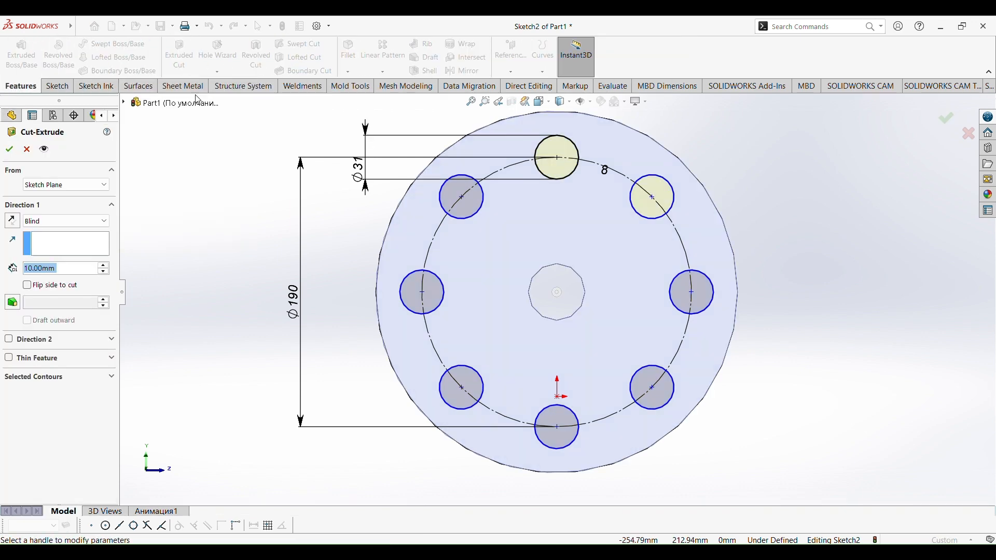
pyautogui.click(50, 222)
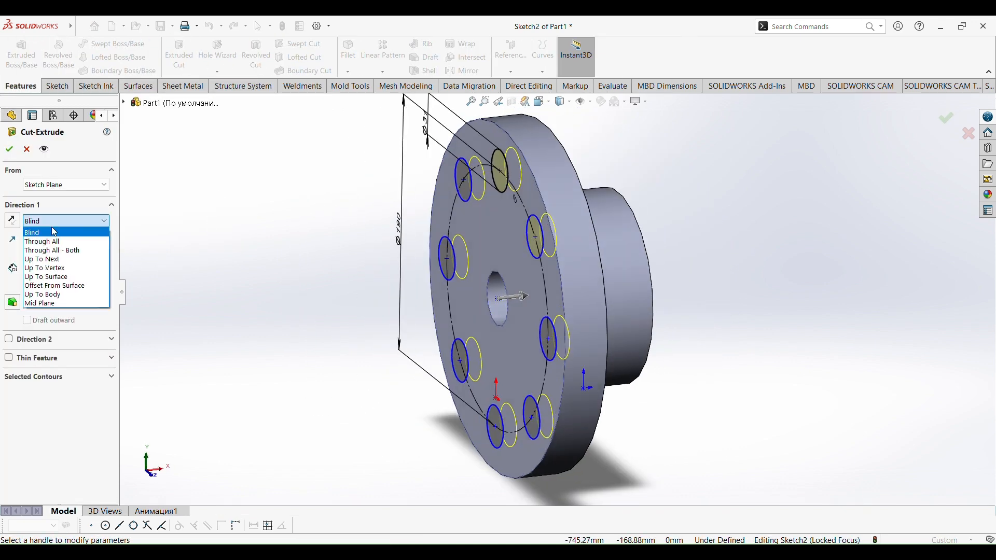
pyautogui.click(45, 235)
pyautogui.click(9, 150)
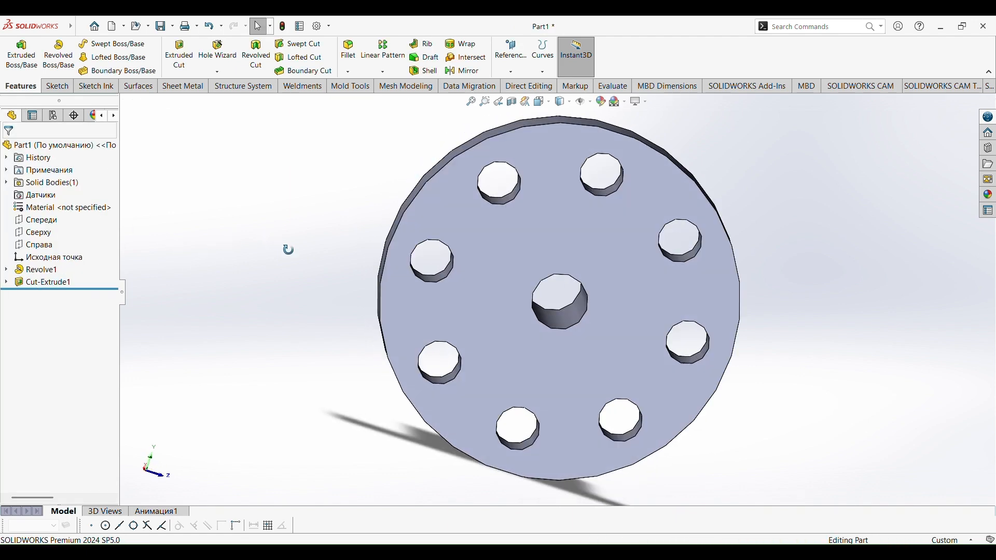
# Apply the wrought iron appearance from the metal iron library to the whole part.
pyautogui.click(601, 102)
pyautogui.click(791, 124)
pyautogui.scroll(-2, 842, 178)
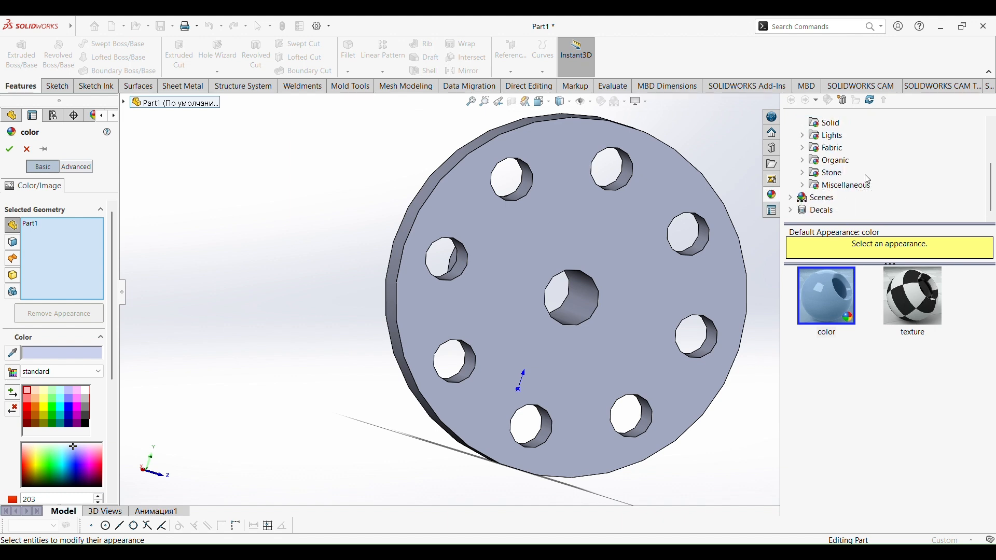
pyautogui.scroll(3, 855, 171)
pyautogui.click(804, 148)
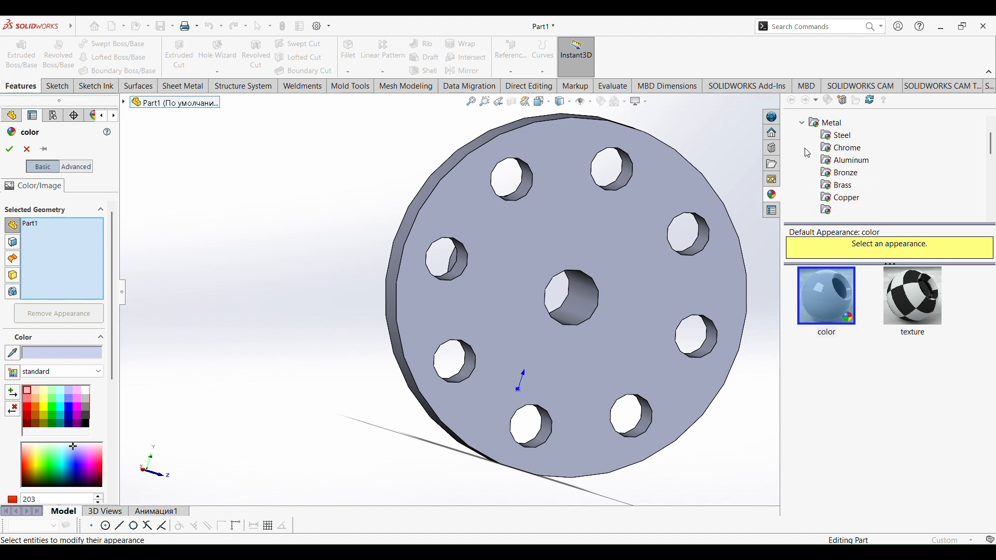
pyautogui.scroll(-1, 848, 162)
pyautogui.click(842, 211)
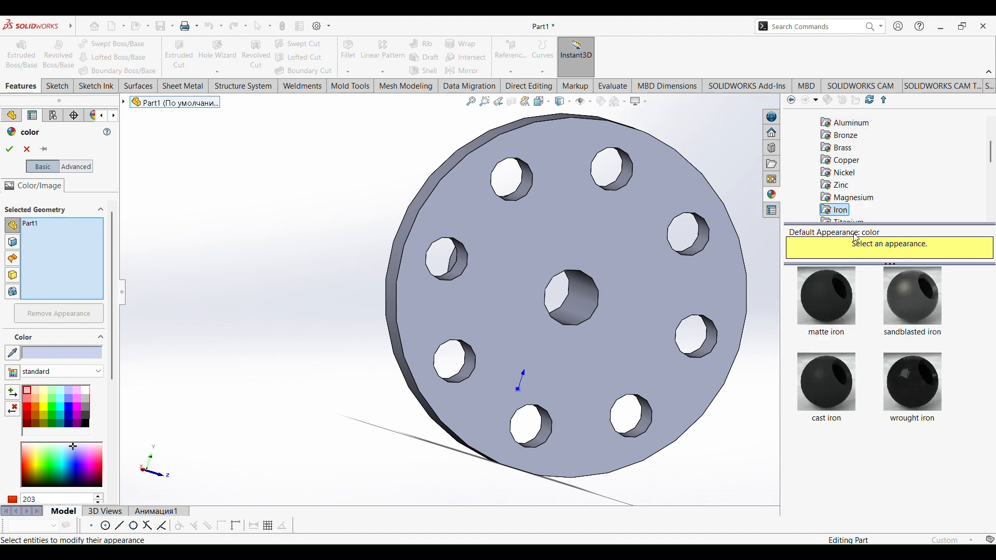
pyautogui.click(914, 380)
pyautogui.click(9, 149)
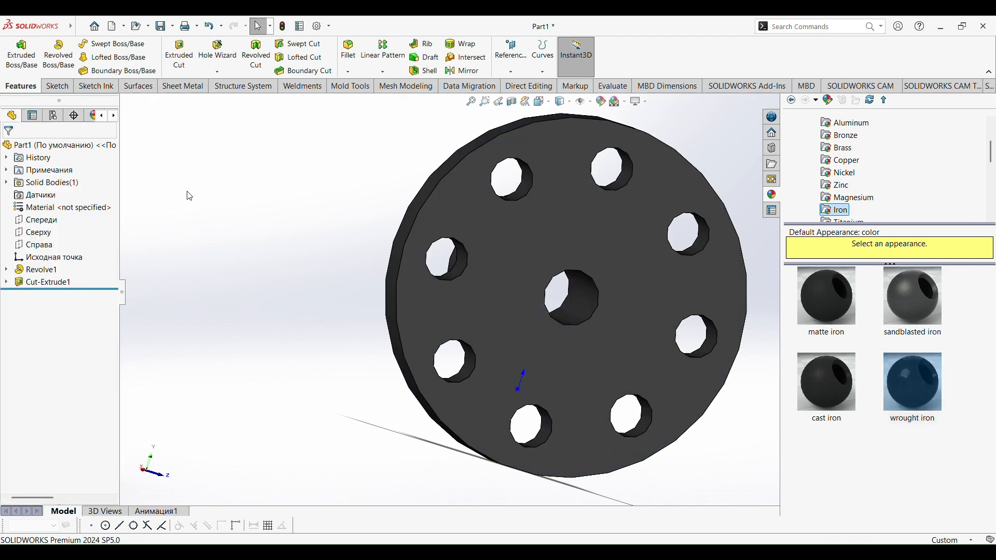
# Save the flange part as Part1 in the Chizmalar folder and start a new part document.
pyautogui.moveTo(337, 255); pyautogui.dragTo(288, 281, button='middle')
pyautogui.hotkey('ctrl', 's')
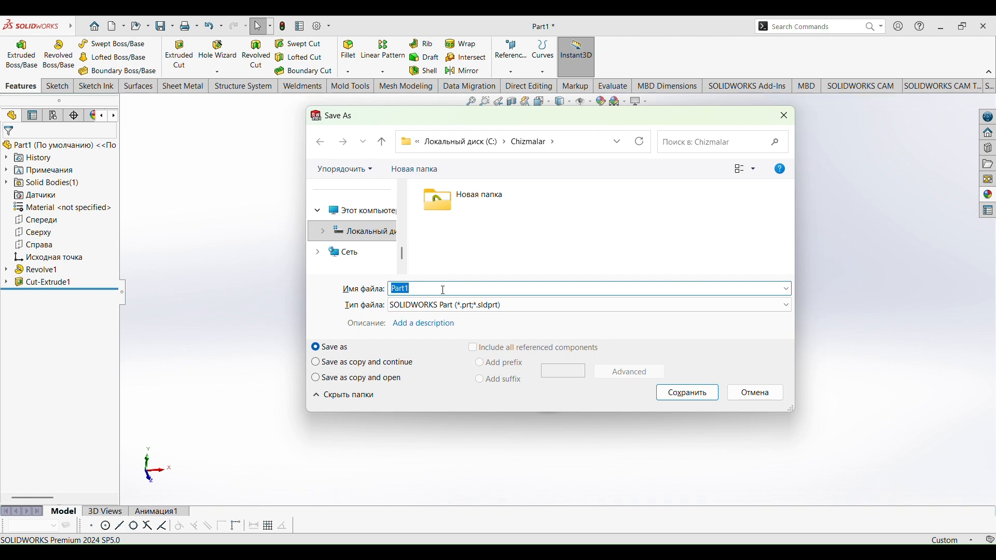
pyautogui.click(679, 394)
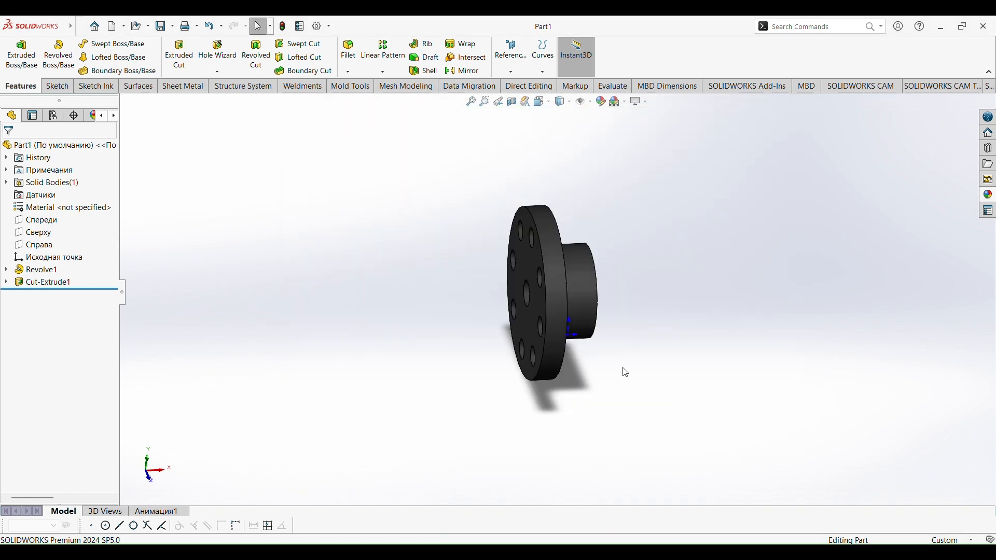
pyautogui.hotkey('ctrl', 'n')
pyautogui.click(573, 421)
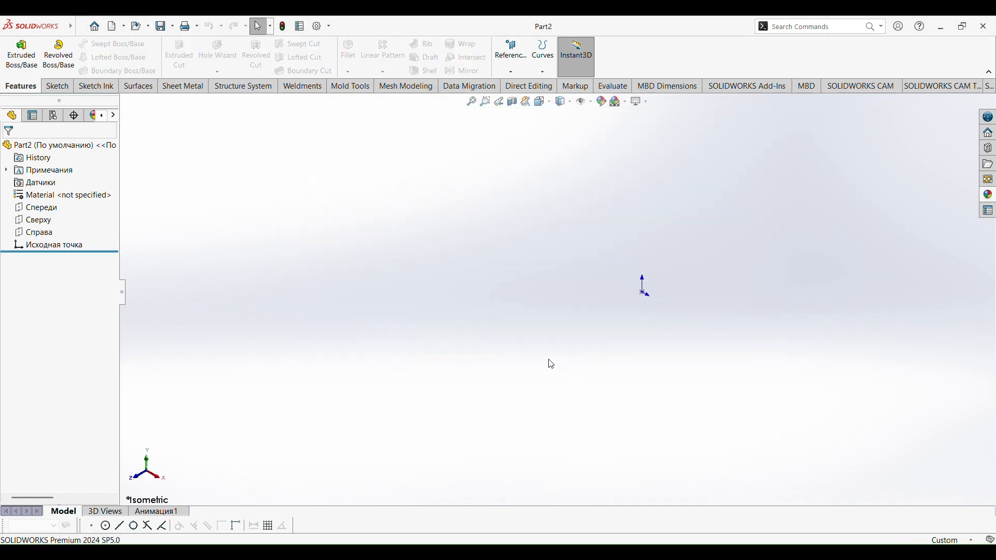
# Start a sketch on the front plane and draw a closed, flat rectangle about 104 mm wide from lines above the origin.
pyautogui.click(57, 86)
pyautogui.click(97, 44)
pyautogui.click(565, 188)
pyautogui.click(438, 228)
pyautogui.click(605, 229)
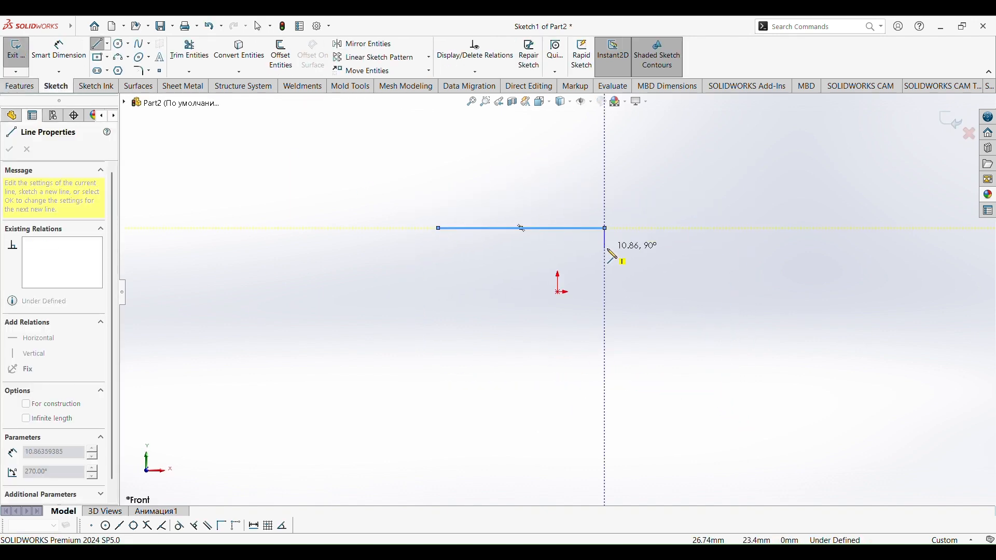
pyautogui.click(606, 260)
pyautogui.click(439, 260)
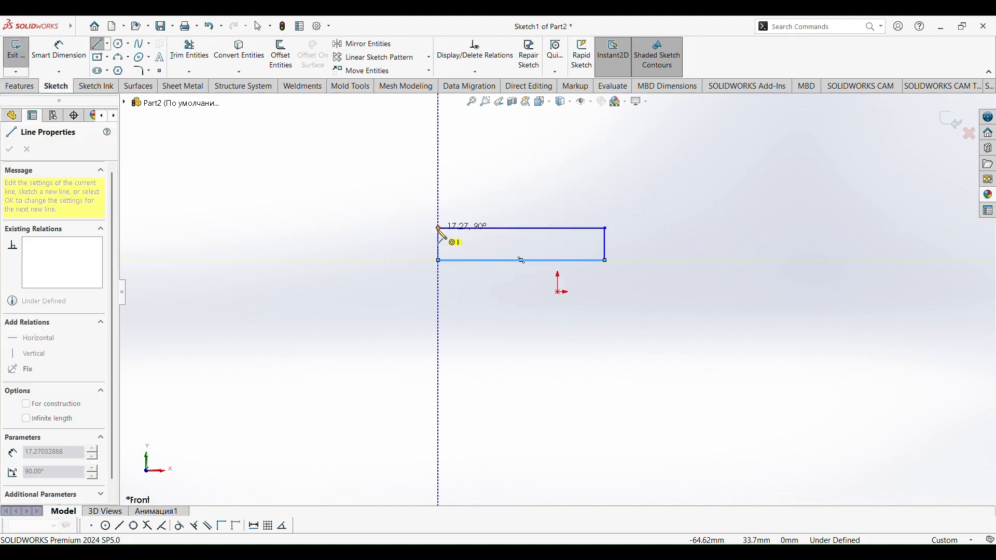
pyautogui.click(438, 228)
# Sketch the stepped flange-and-hub half profile below the rectangle, closing it at the rectangle's two lower corners.
pyautogui.click(438, 260)
pyautogui.click(439, 401)
pyautogui.click(499, 400)
pyautogui.click(498, 348)
pyautogui.click(605, 348)
pyautogui.click(606, 260)
pyautogui.click(65, 54)
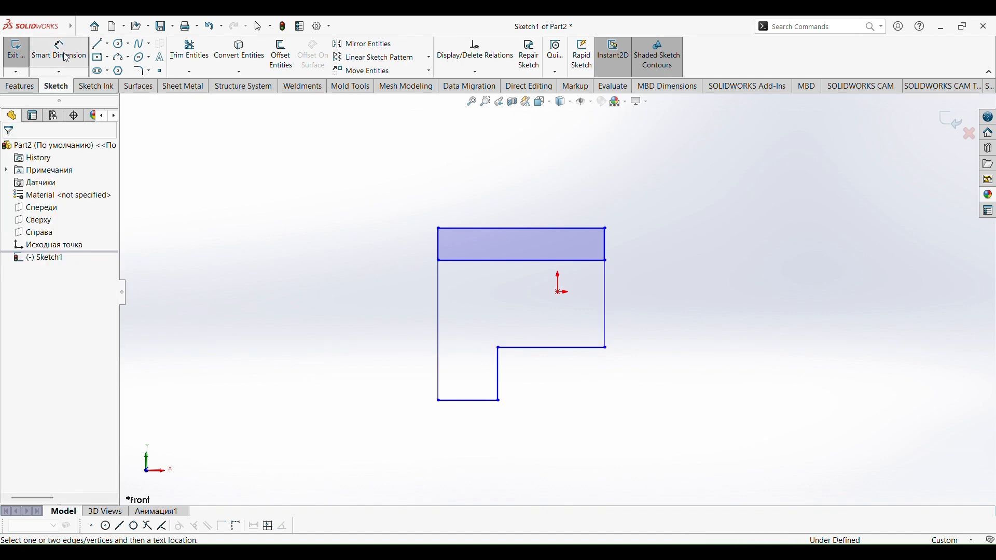
pyautogui.press('Escape')
# Convert the rectangle's long upper line and its two short side lines to construction geometry.
pyautogui.rightClick(478, 228)
pyautogui.click(501, 217)
pyautogui.rightClick(439, 241)
pyautogui.click(466, 229)
pyautogui.rightClick(606, 249)
pyautogui.click(628, 239)
# Dimension the construction rectangle with a height of 20 mm and a length of 89 mm.
pyautogui.click(58, 49)
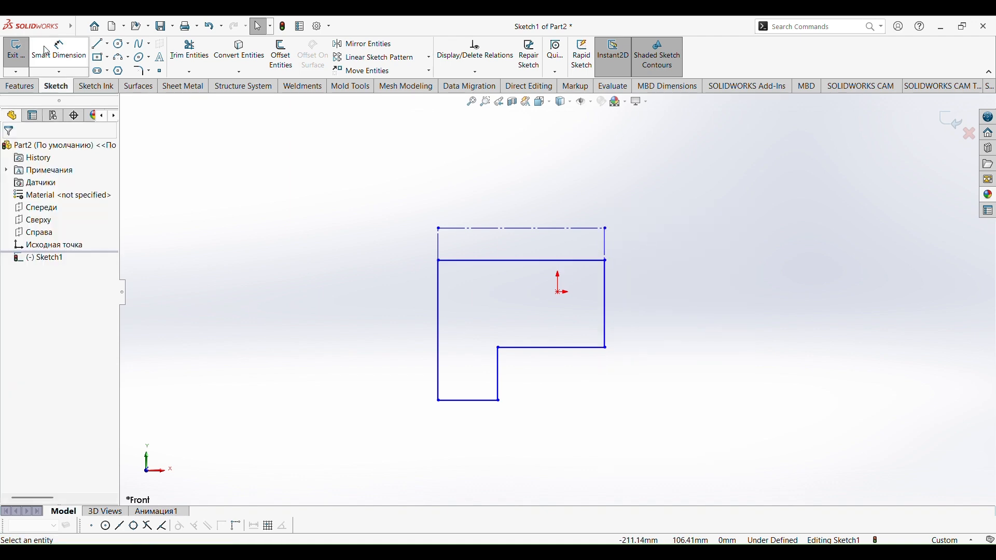
pyautogui.click(439, 243)
pyautogui.click(407, 245)
pyautogui.write('20')
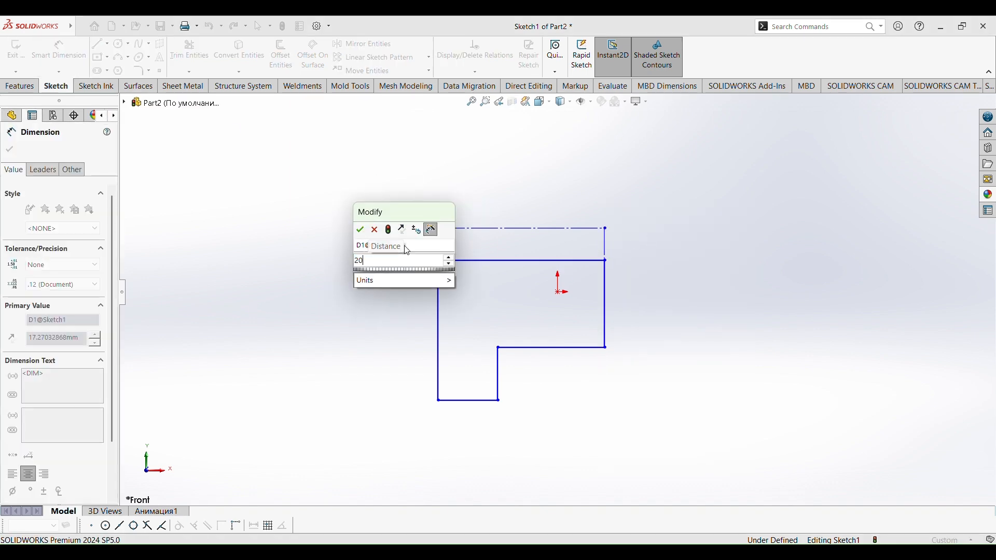
pyautogui.press('Return')
pyautogui.click(518, 229)
pyautogui.click(527, 190)
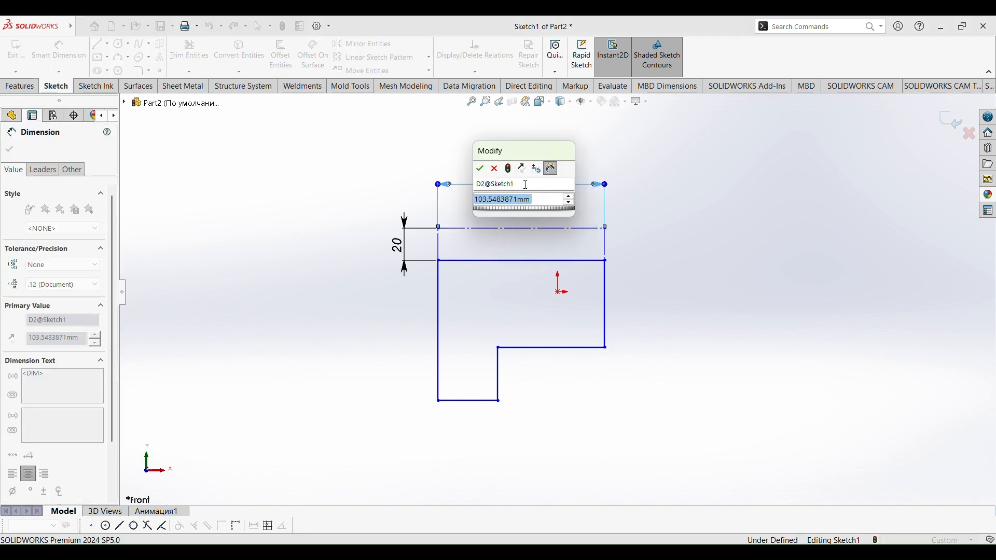
pyautogui.write('89')
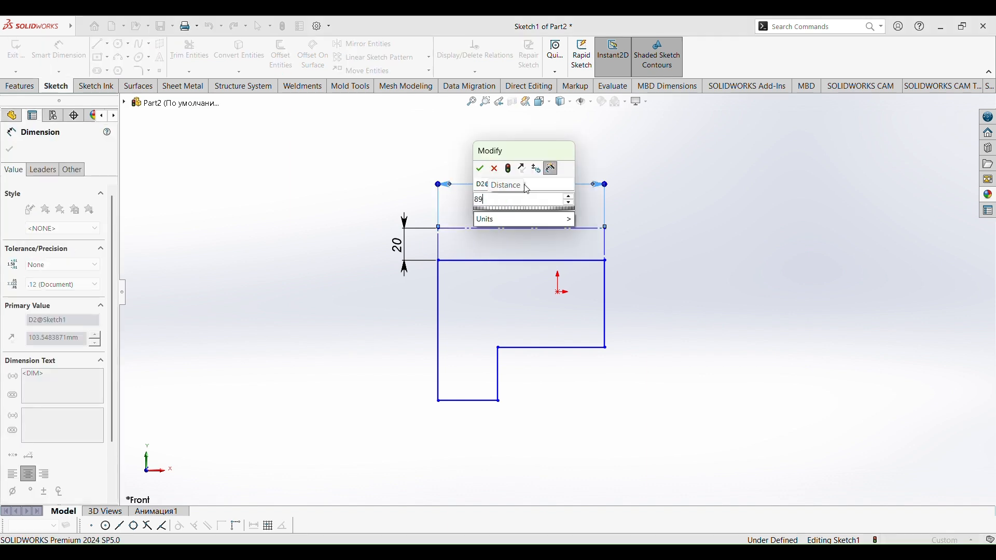
pyautogui.press('Return')
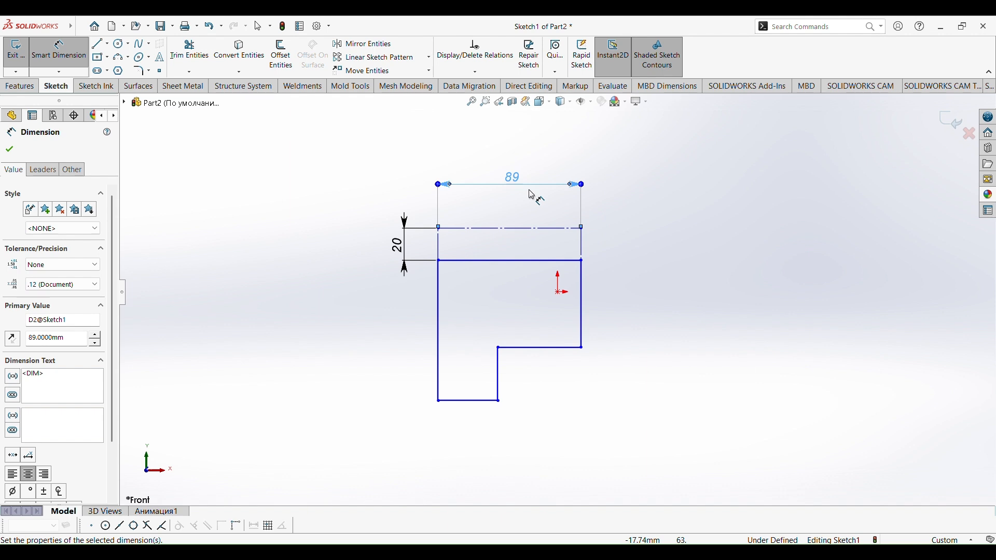
# Set the distance from the construction axis to the flange's outer edge to 255/2 mm.
pyautogui.click(439, 401)
pyautogui.click(438, 228)
pyautogui.click(332, 288)
pyautogui.write('2')
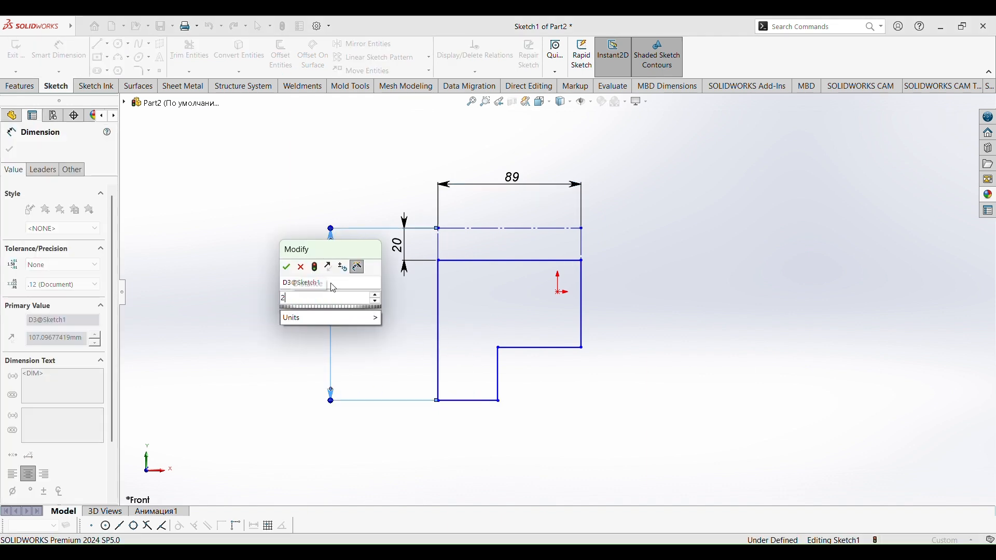
pyautogui.write('55/2')
pyautogui.press('Return')
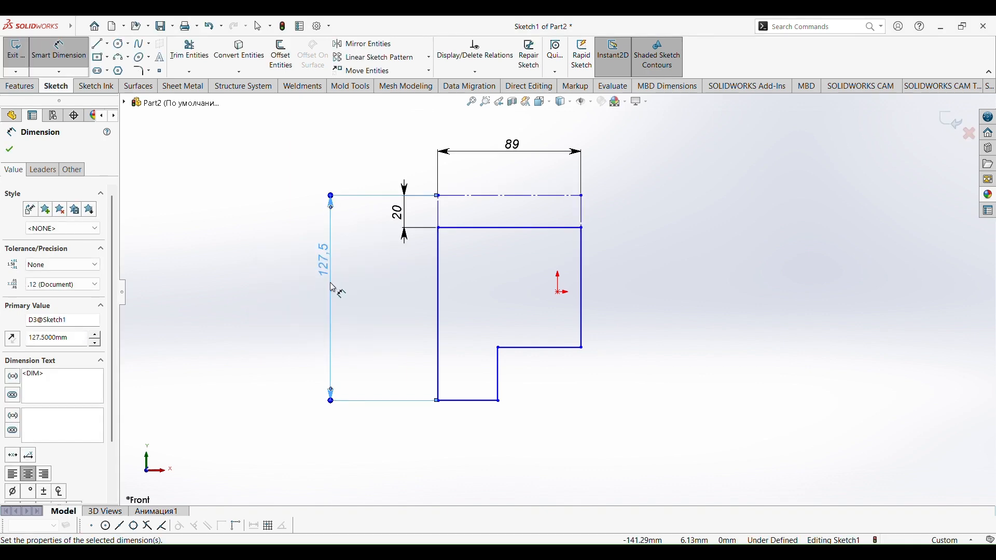
# Set the flange thickness at the profile's lowest edge to 19 mm.
pyautogui.click(468, 402)
pyautogui.click(474, 457)
pyautogui.write('19')
pyautogui.press('Return')
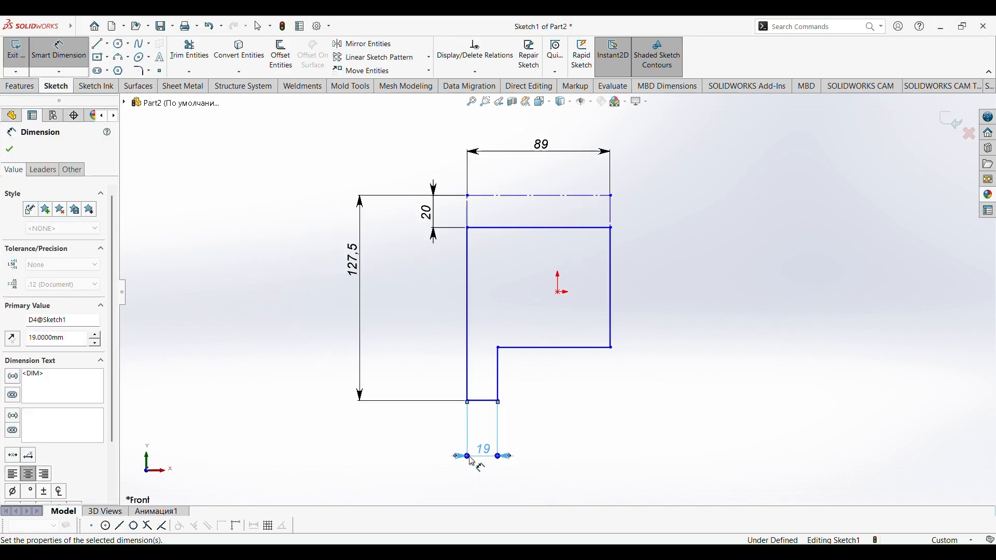
# Set the distance from the construction axis to the hub's outer edge to 70 mm.
pyautogui.click(613, 347)
pyautogui.click(613, 196)
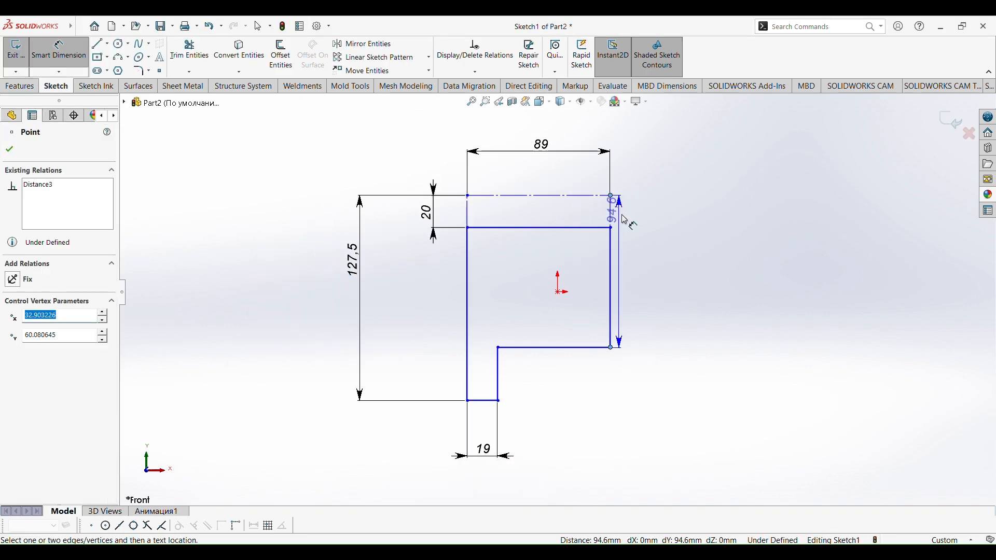
pyautogui.click(667, 272)
pyautogui.write('70')
pyautogui.press('Return')
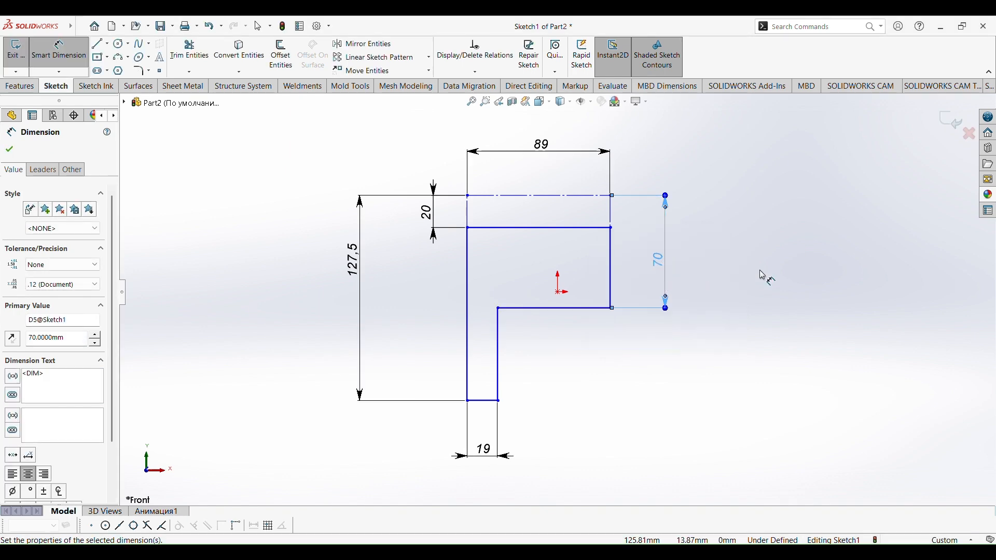
# Revolve the profile 360 degrees about the long construction line.
pyautogui.click(20, 86)
pyautogui.click(58, 55)
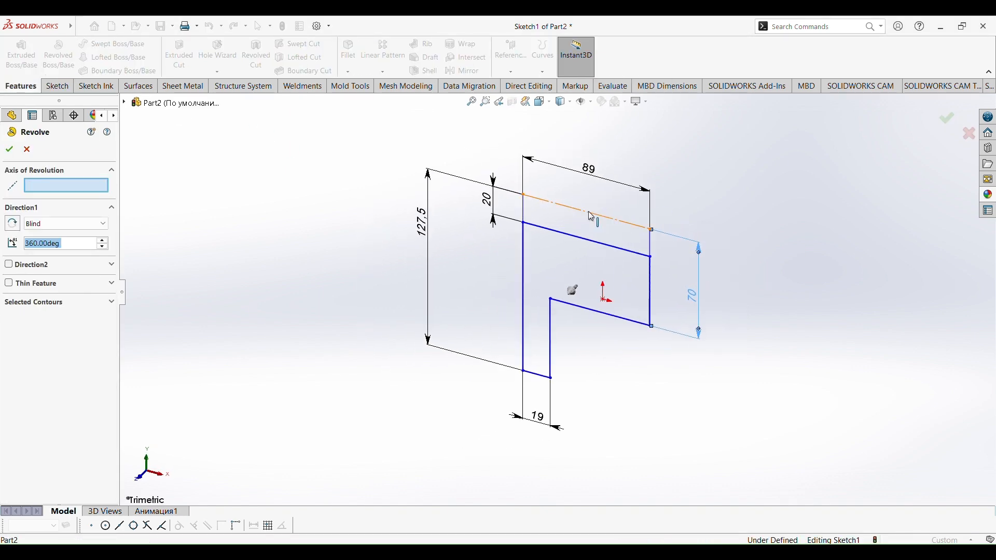
pyautogui.click(10, 149)
# Sketch on the flat flange face a circle about 177 mm across centred on the bore, plus one about 20 mm across at its top quadrant.
pyautogui.moveTo(213, 196)
pyautogui.mouseDown(button='middle')
pyautogui.moveTo(327, 207)
pyautogui.moveTo(320, 270)
pyautogui.mouseUp(button='middle')
pyautogui.click(426, 228)
pyautogui.click(59, 87)
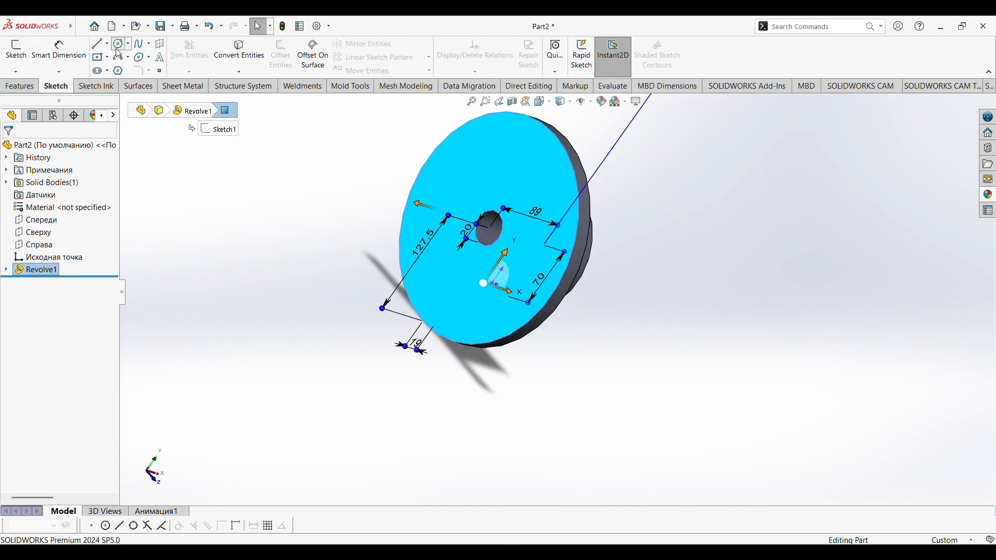
pyautogui.click(118, 44)
pyautogui.moveTo(558, 293)
pyautogui.mouseDown()
pyautogui.moveTo(643, 360)
pyautogui.moveTo(649, 378)
pyautogui.mouseUp()
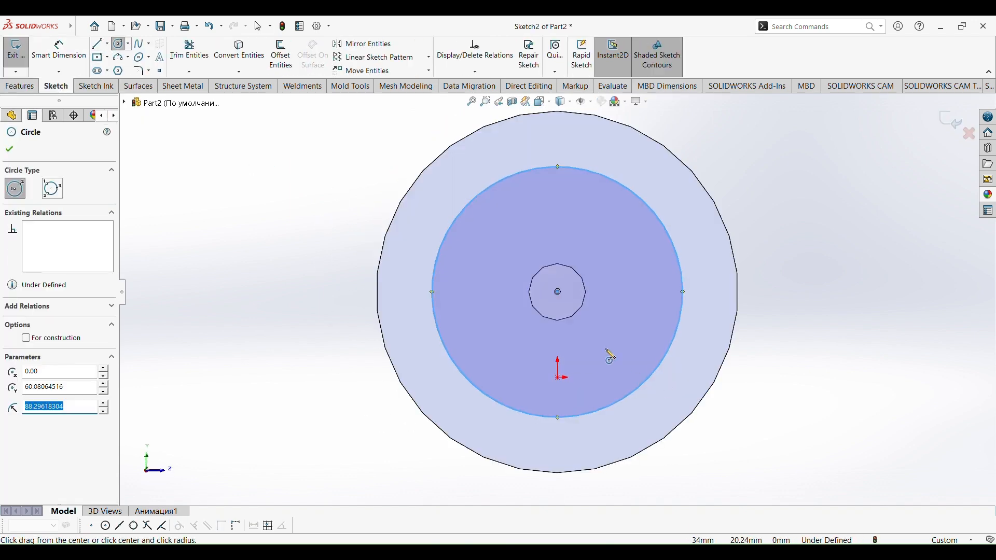
pyautogui.moveTo(558, 166); pyautogui.dragTo(552, 180)
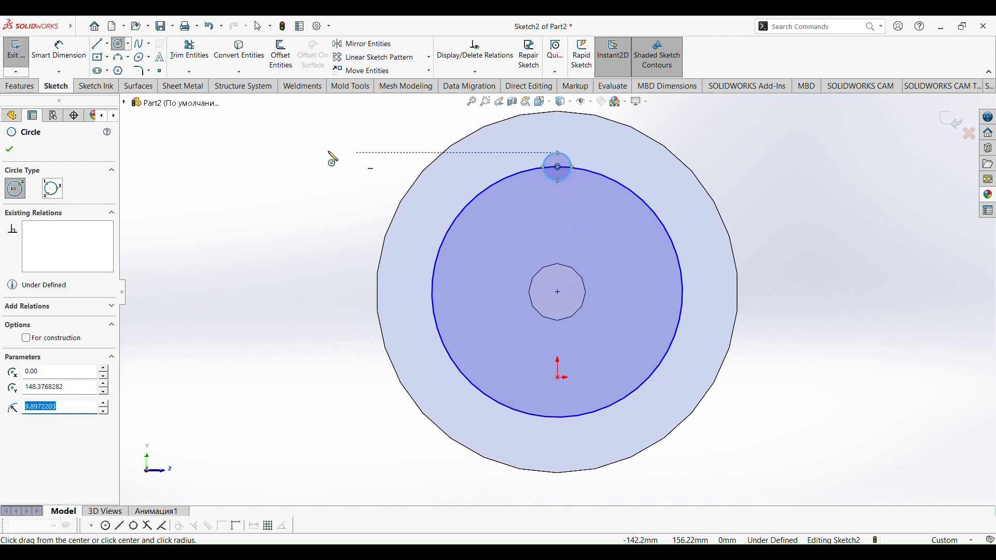
# Set the diameter of the large circle around the bore to 190 mm.
pyautogui.click(59, 51)
pyautogui.click(434, 269)
pyautogui.click(281, 316)
pyautogui.write('190')
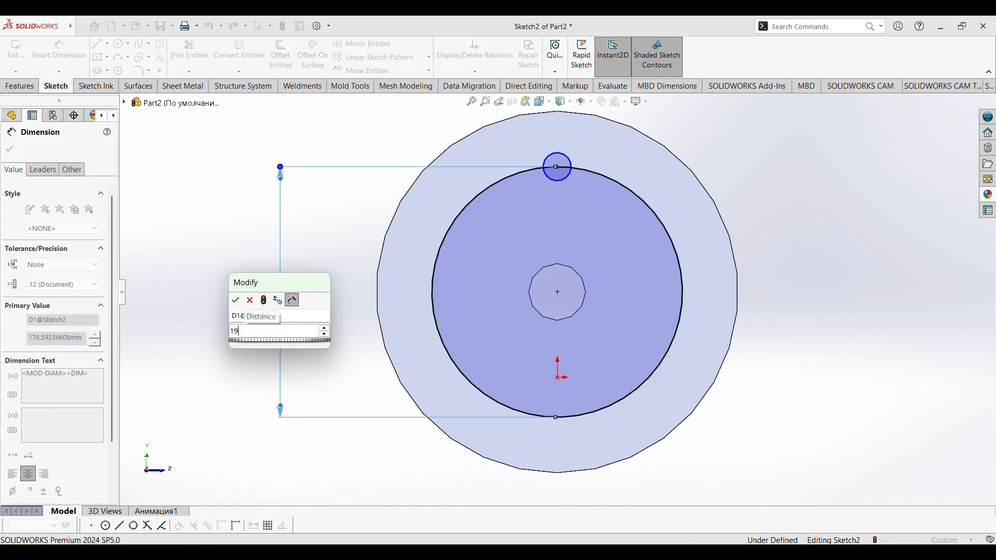
pyautogui.press('Return')
# Set the diameter of the small circle at the top quadrant to 16 mm.
pyautogui.click(544, 148)
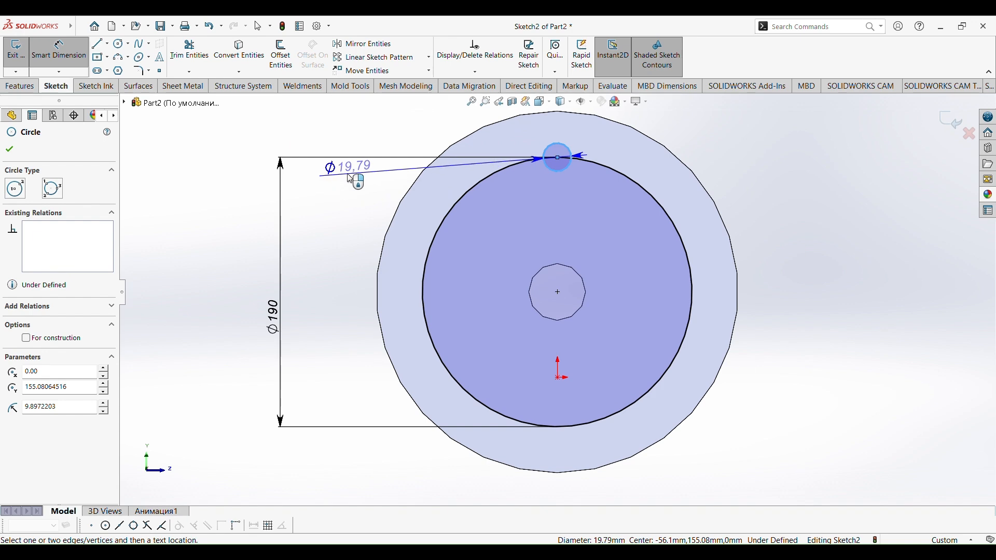
pyautogui.click(337, 171)
pyautogui.write('16')
pyautogui.press('Return')
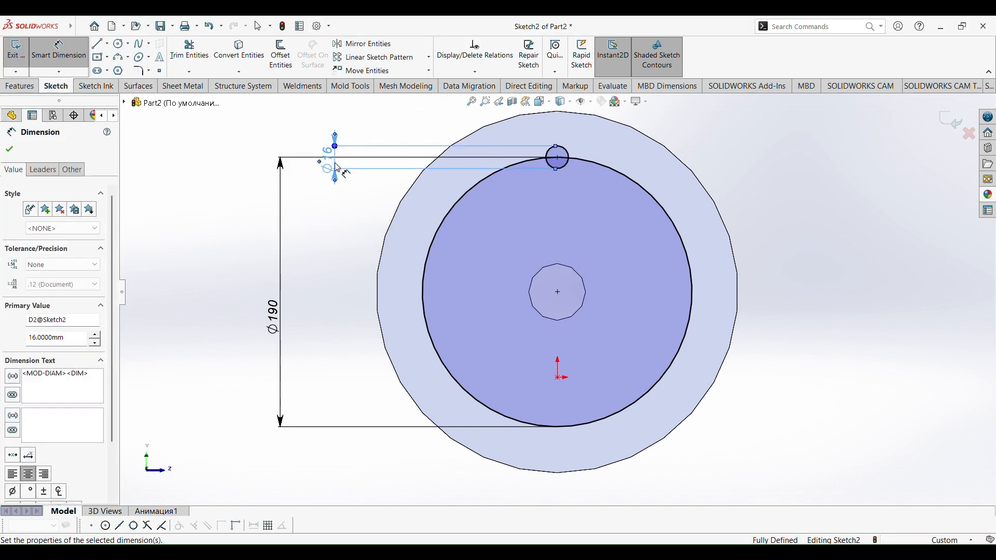
pyautogui.press('Escape')
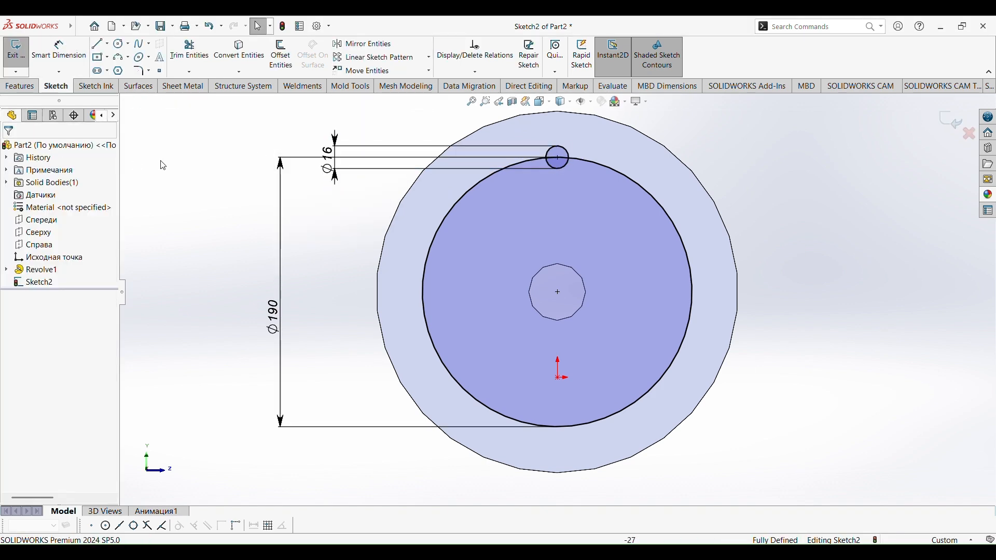
# Turn the 190 mm circle into construction geometry.
pyautogui.rightClick(433, 233)
pyautogui.click(468, 219)
pyautogui.click(357, 223)
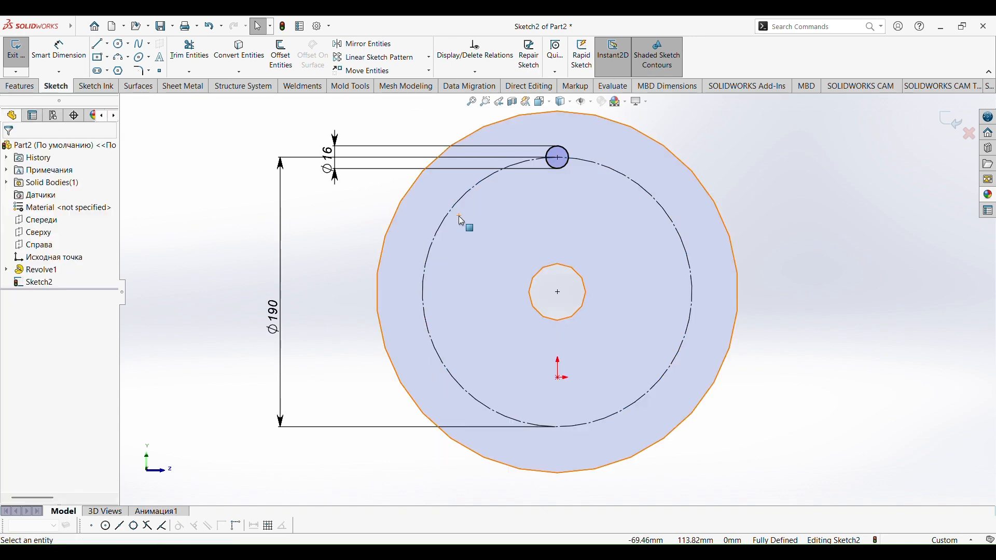
# Circular-pattern the 16 mm circle around the bore centre with 8 equally spaced instances over 360 degrees.
pyautogui.click(428, 57)
pyautogui.click(382, 82)
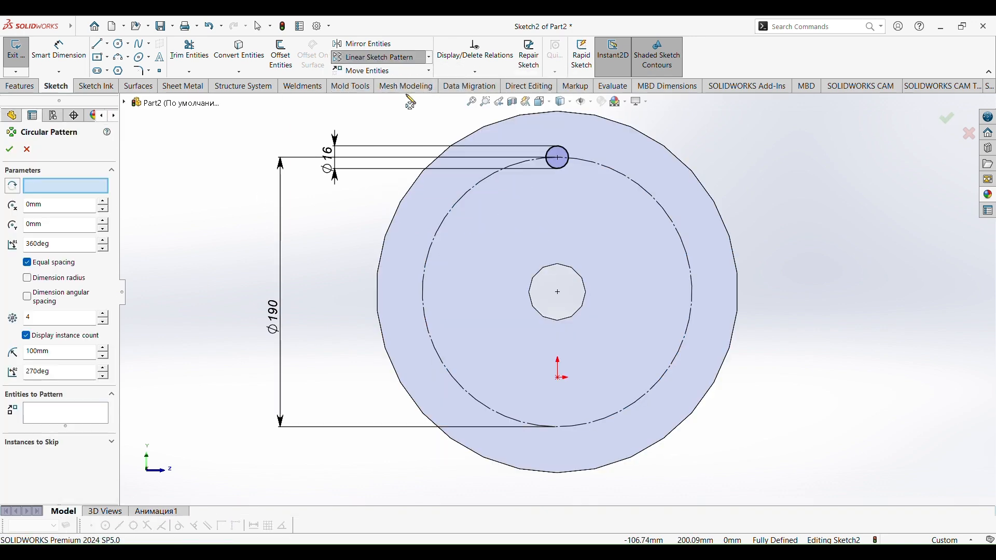
pyautogui.click(575, 156)
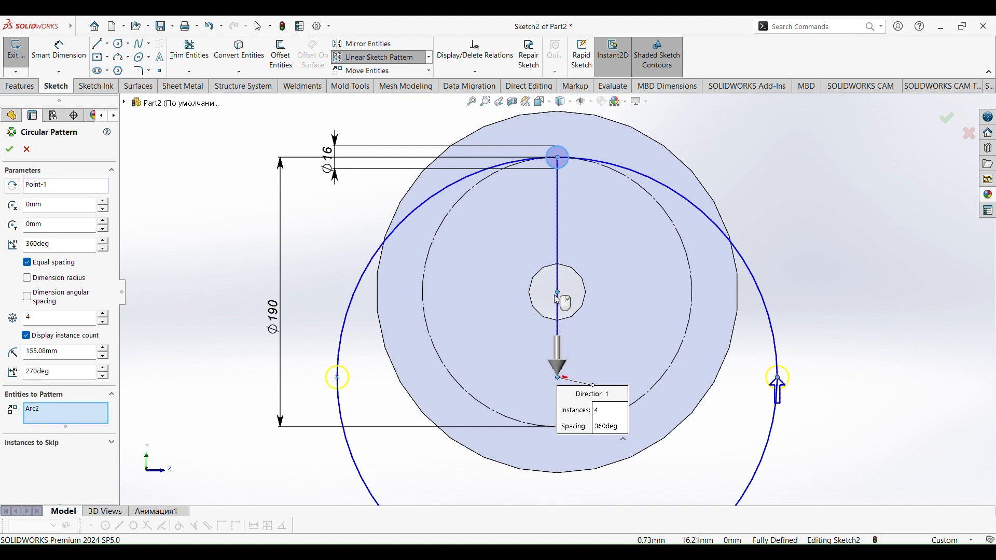
pyautogui.click(586, 287)
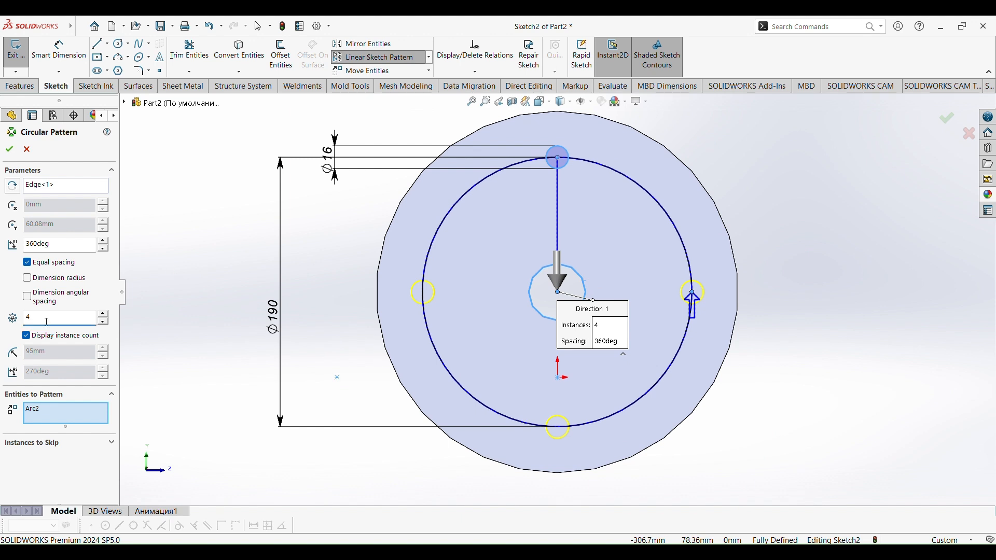
pyautogui.click(557, 292)
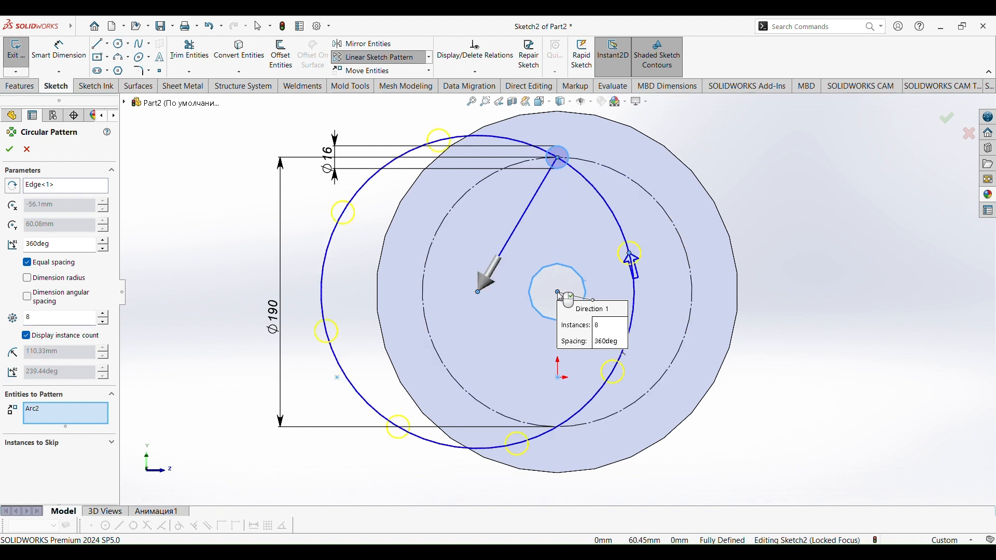
pyautogui.moveTo(478, 293); pyautogui.dragTo(557, 293)
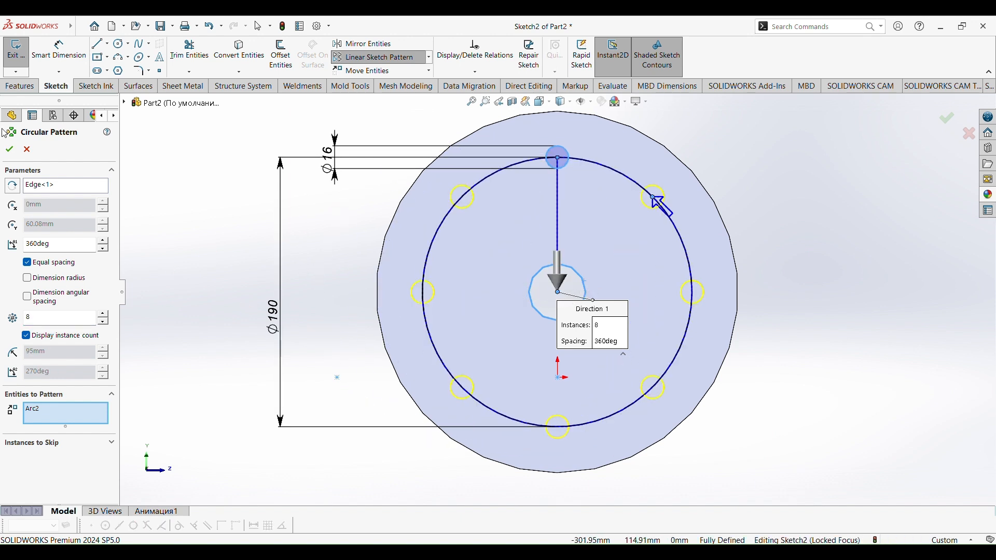
pyautogui.click(11, 149)
# Cut the eight patterned circles through the flange as bolt holes with an Extruded Cut.
pyautogui.click(179, 56)
pyautogui.moveTo(258, 135); pyautogui.dragTo(193, 155, button='middle')
pyautogui.click(10, 150)
pyautogui.moveTo(216, 206)
pyautogui.mouseDown(button='middle')
pyautogui.moveTo(271, 235)
pyautogui.moveTo(387, 234)
pyautogui.moveTo(477, 273)
pyautogui.moveTo(343, 268)
pyautogui.mouseUp(button='middle')
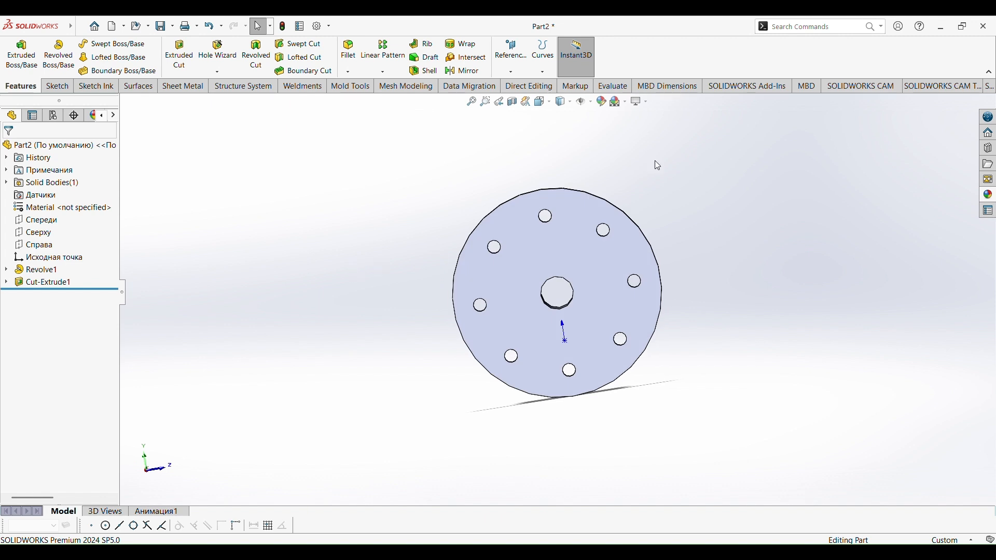
# Apply the wrought iron metal appearance to the whole flange part.
pyautogui.click(602, 104)
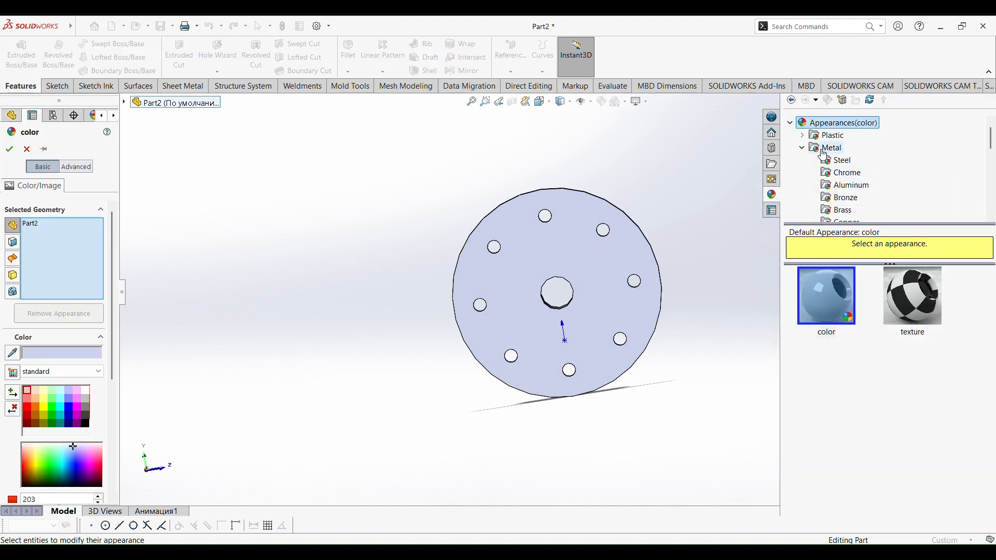
pyautogui.scroll(-2, 846, 185)
pyautogui.click(836, 197)
pyautogui.click(913, 382)
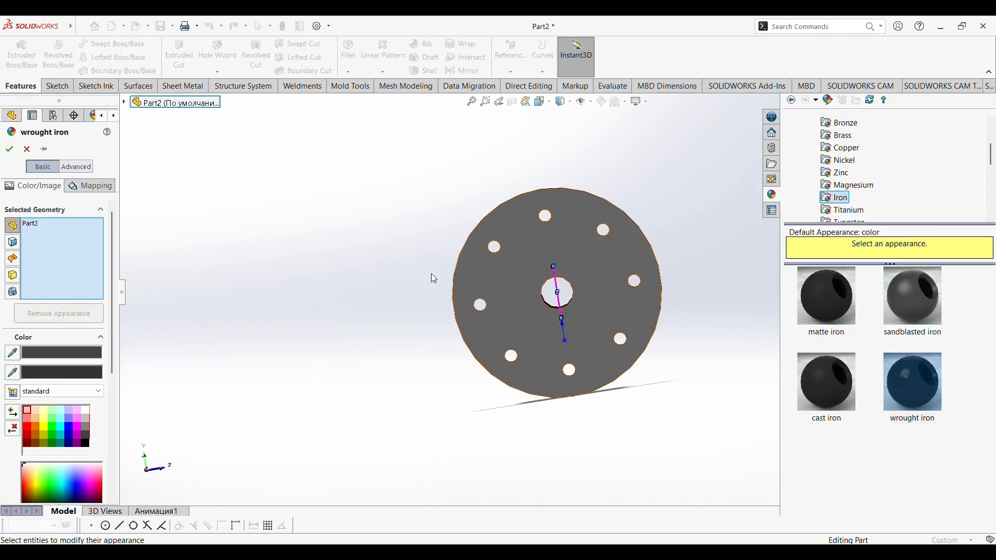
pyautogui.click(9, 150)
pyautogui.moveTo(396, 205); pyautogui.dragTo(438, 326, button='middle')
# Start a new part and sketch two concentric circles away from the origin on the front plane, the inner about 43 mm across.
pyautogui.hotkey('ctrl', 'n')
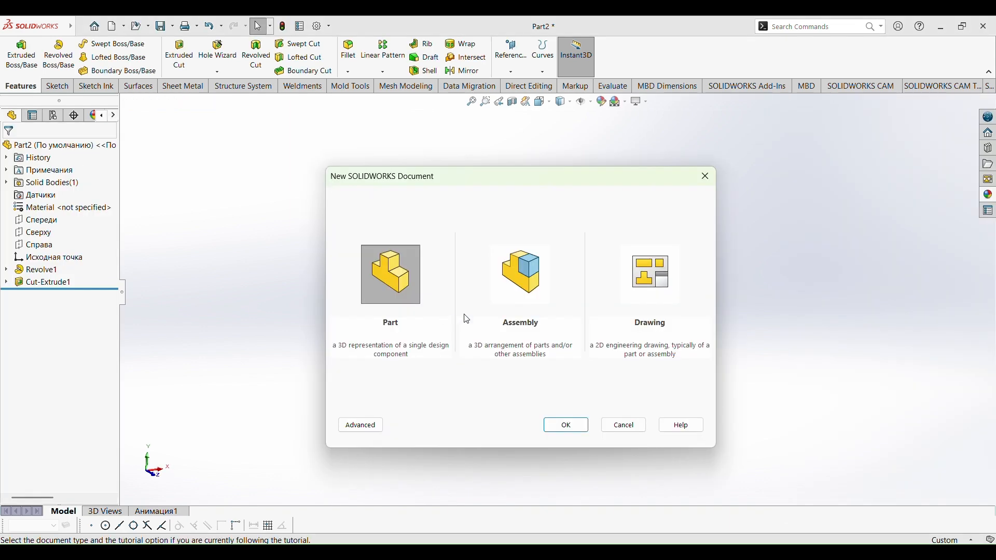
pyautogui.click(566, 426)
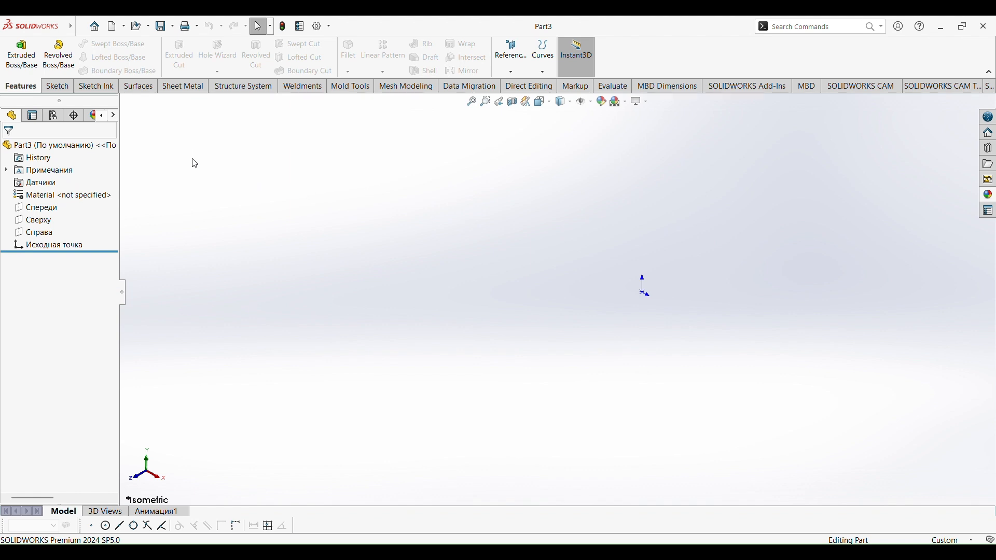
pyautogui.click(58, 86)
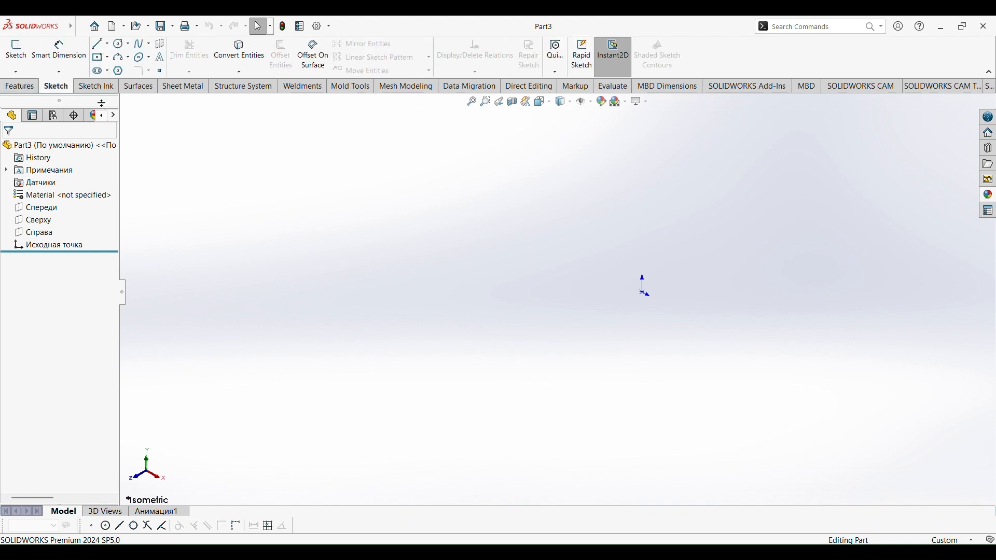
pyautogui.click(120, 45)
pyautogui.click(538, 273)
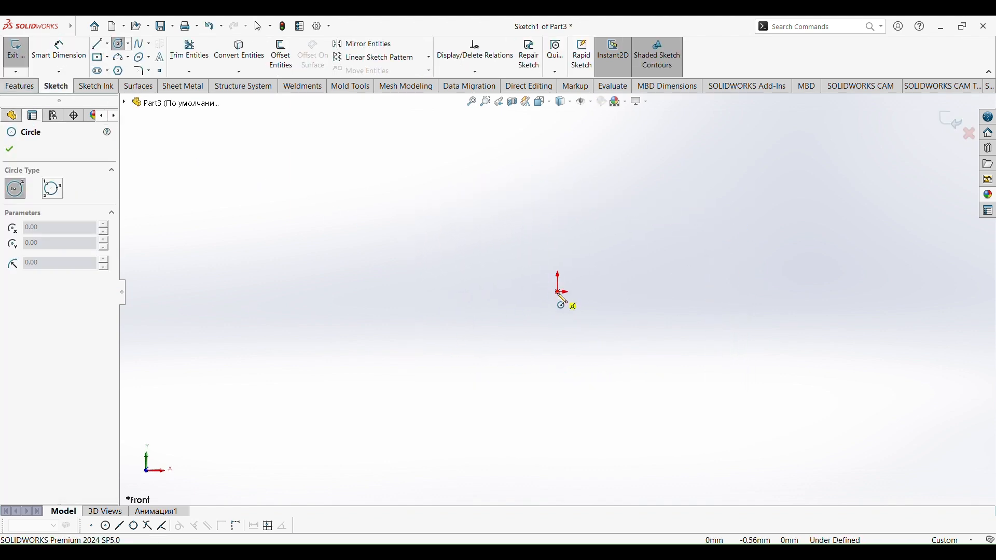
pyautogui.moveTo(476, 222); pyautogui.dragTo(506, 254)
pyautogui.moveTo(476, 222); pyautogui.dragTo(523, 273)
# Set the inner circle's diameter to 19.5 mm and the outer circle's diameter to 30 mm.
pyautogui.click(65, 55)
pyautogui.click(435, 220)
pyautogui.click(349, 239)
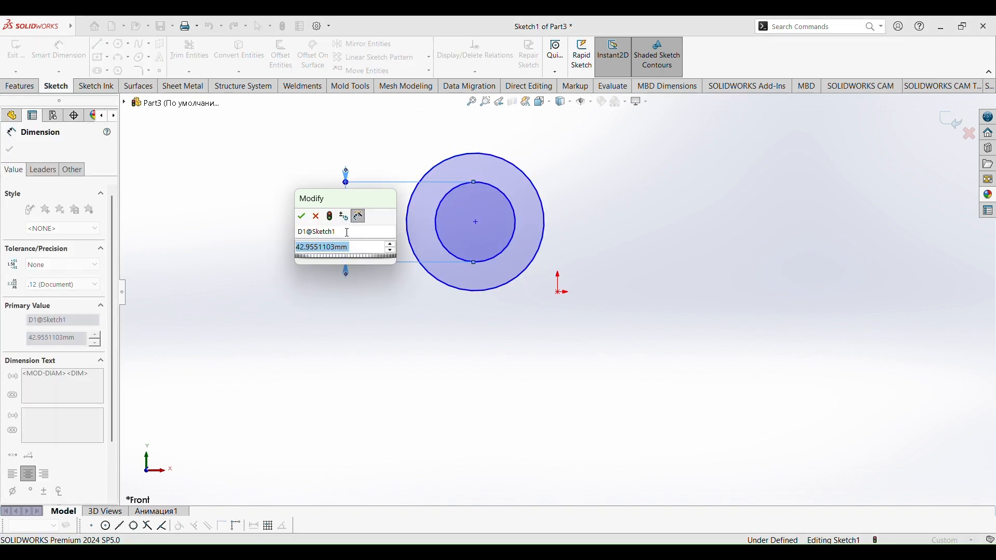
pyautogui.write('19.5')
pyautogui.press('Return')
pyautogui.click(414, 209)
pyautogui.click(303, 233)
pyautogui.press('Return')
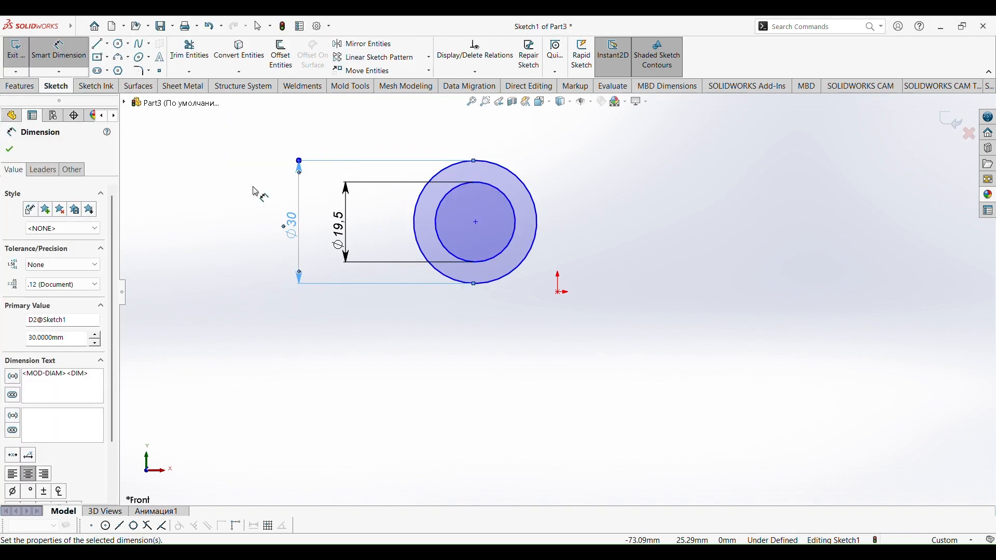
pyautogui.click(9, 149)
# Extrude the ring profile between the two circles 3 mm as a blind boss.
pyautogui.click(20, 87)
pyautogui.click(21, 54)
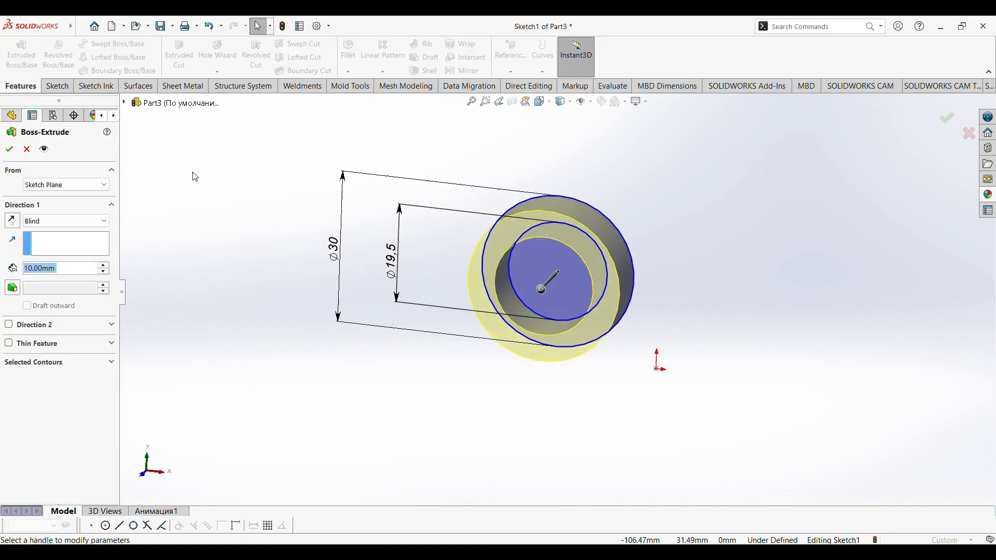
pyautogui.write('3')
pyautogui.press('Return')
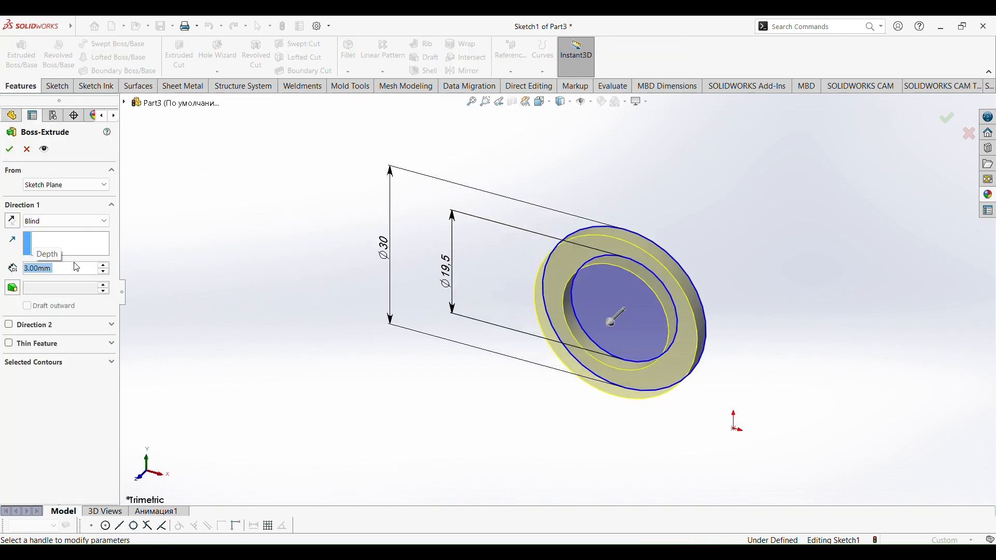
pyautogui.click(10, 150)
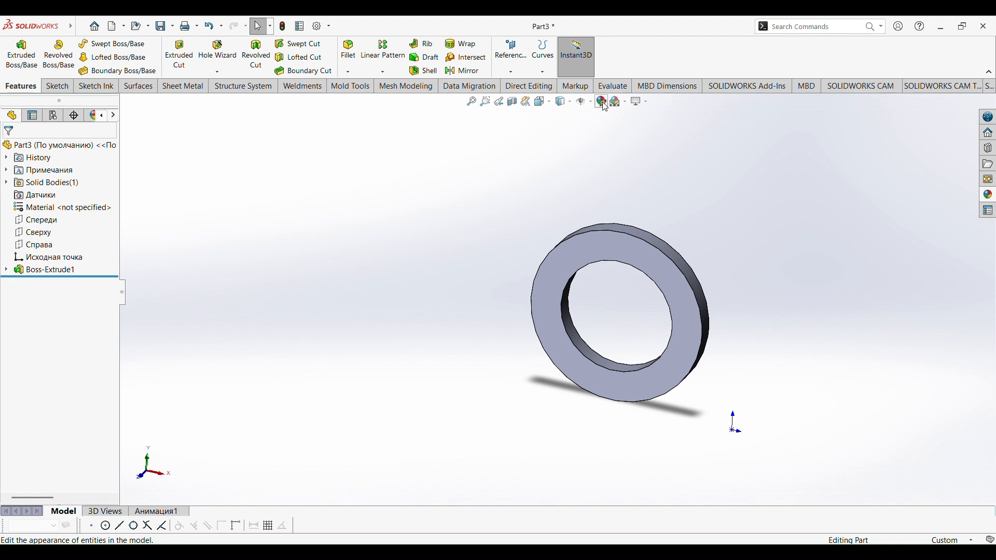
# Apply the Yellow appearance from the Solid category to the 3 mm thick ring part.
pyautogui.click(603, 103)
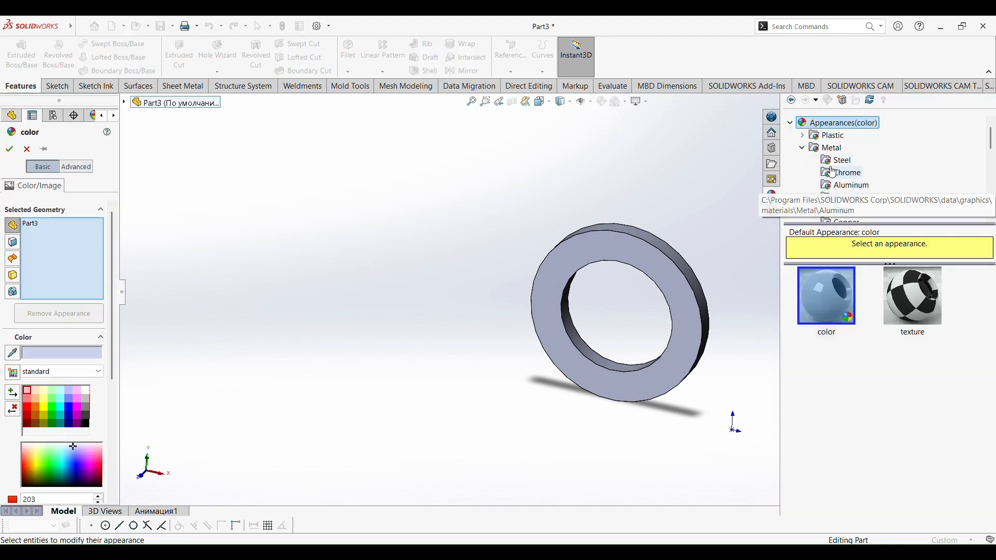
pyautogui.scroll(-2, 853, 185)
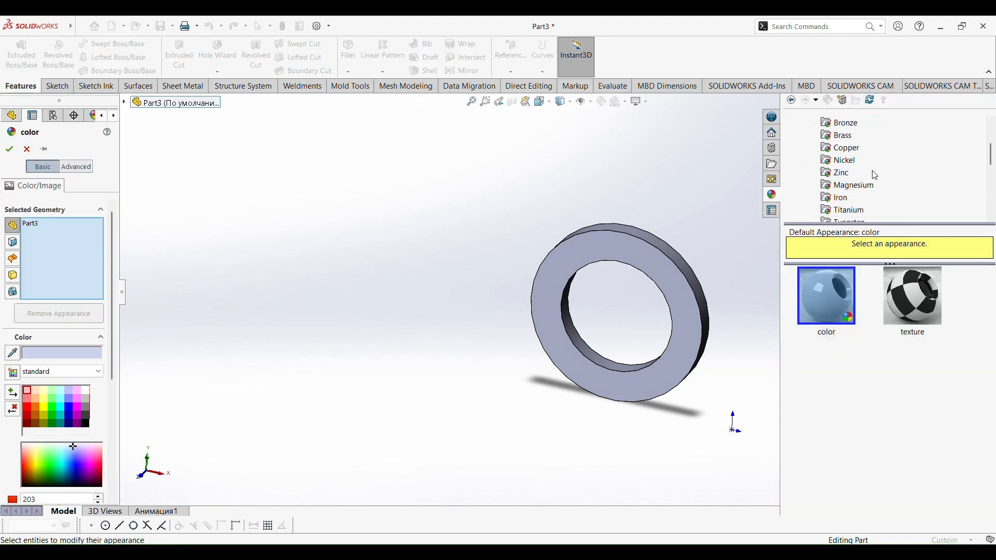
pyautogui.scroll(-3, 853, 198)
pyautogui.click(832, 161)
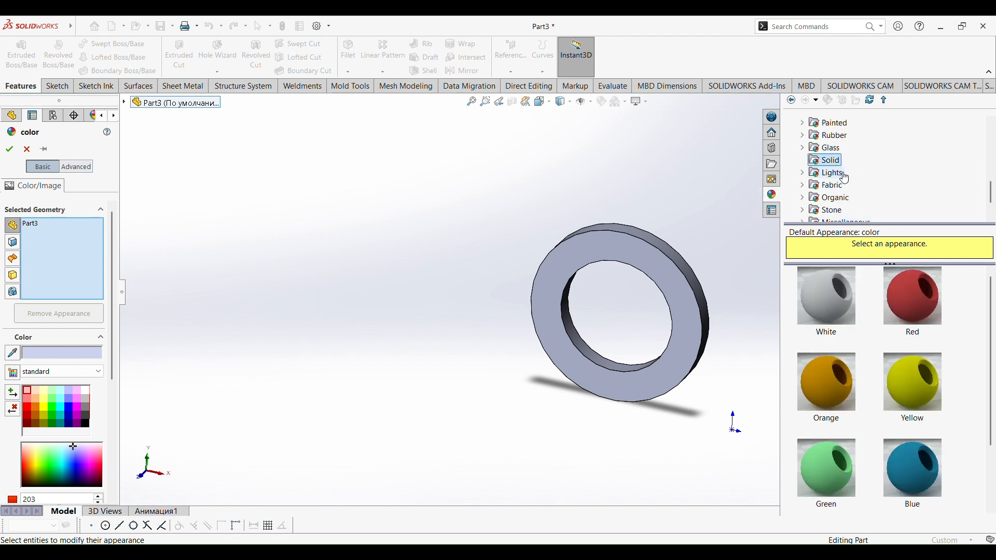
pyautogui.click(898, 379)
pyautogui.click(9, 149)
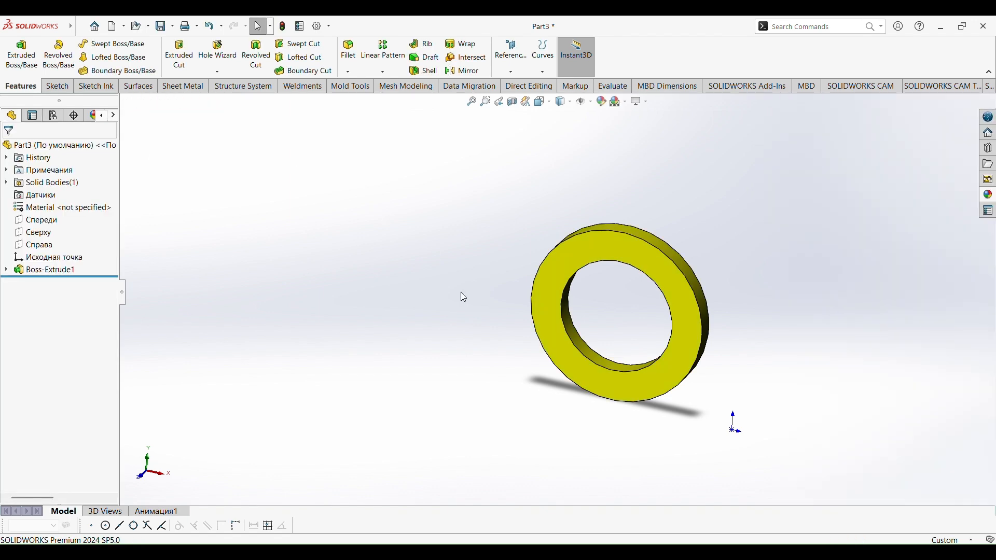
# Save the ring as Part3 in the Chizmalar folder and start another new part.
pyautogui.hotkey('ctrl', 's')
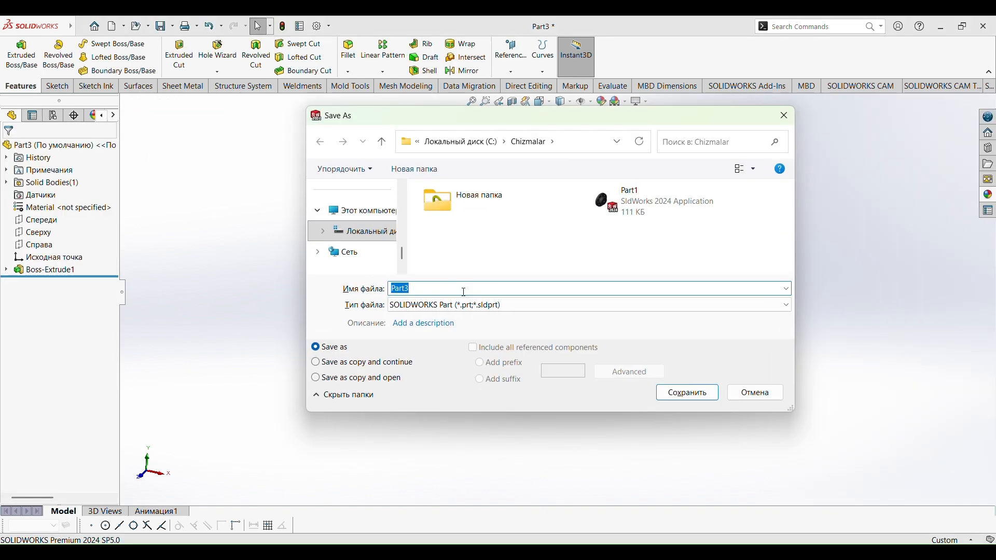
pyautogui.press('Return')
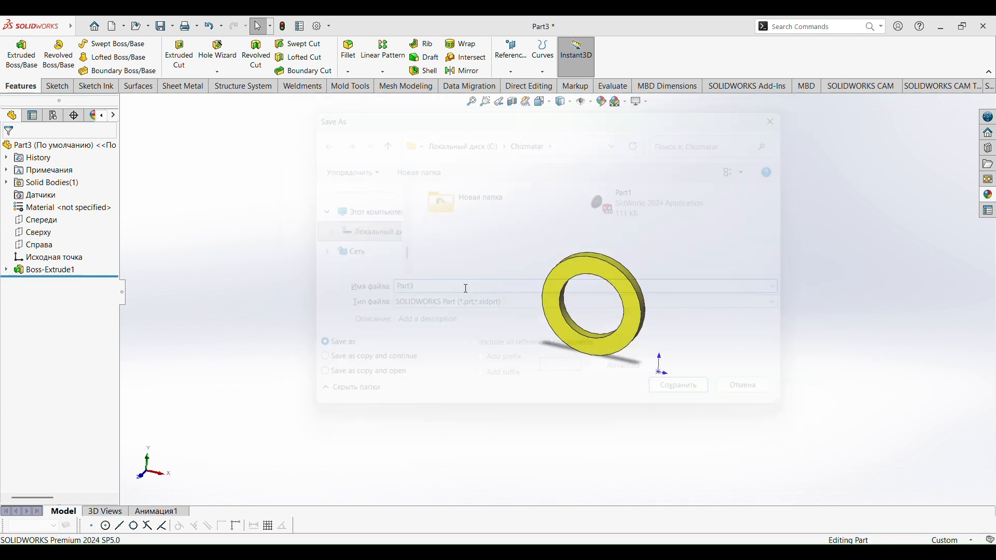
pyautogui.hotkey('ctrl', 'n')
pyautogui.press('Return')
# Sketch two concentric circles away from the origin on the front plane, the inner about 30 mm across.
pyautogui.click(57, 86)
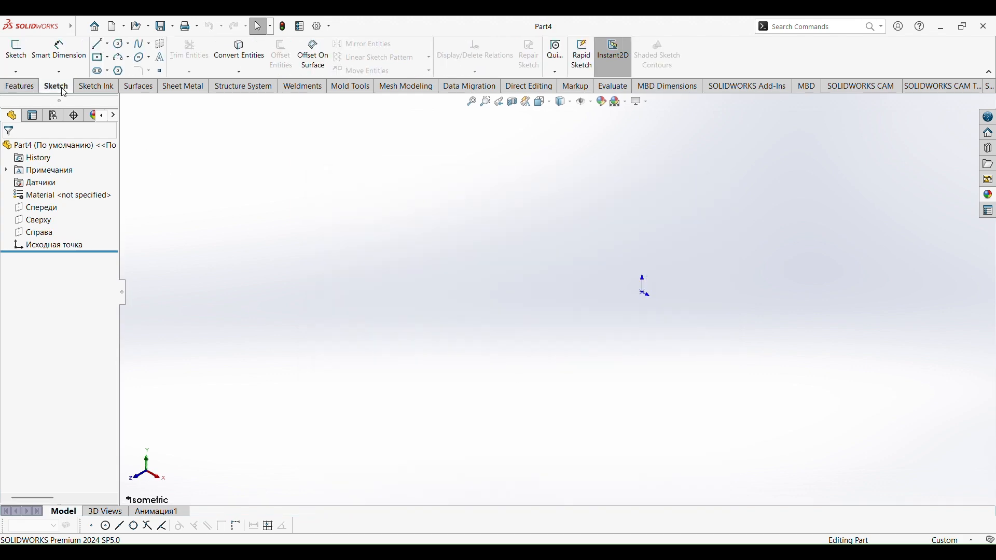
pyautogui.click(121, 46)
pyautogui.click(560, 190)
pyautogui.click(478, 238)
pyautogui.click(515, 263)
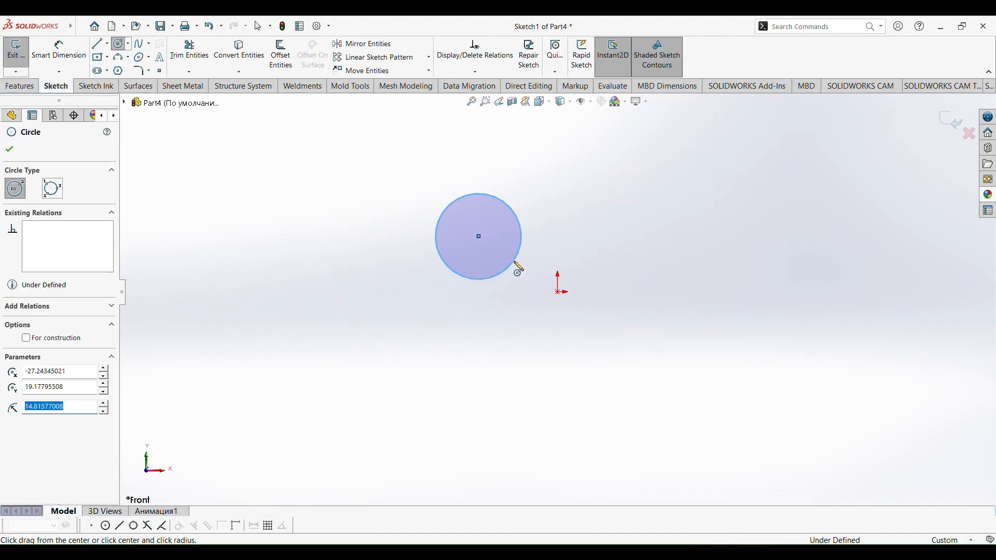
pyautogui.click(478, 236)
pyautogui.click(525, 283)
# Set the inner circle's diameter to 16.5 mm and the outer circle's diameter to 22.3 mm.
pyautogui.click(65, 58)
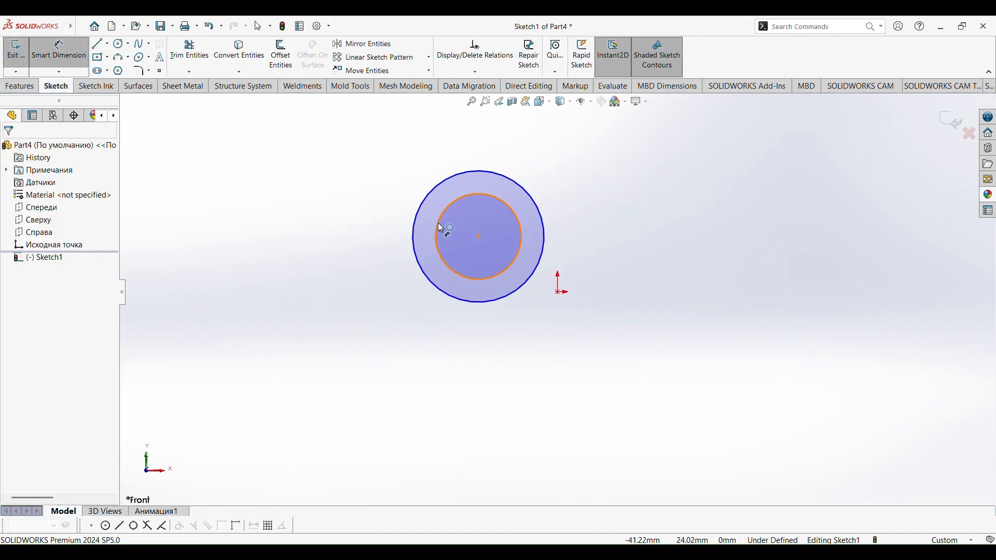
pyautogui.click(438, 223)
pyautogui.click(352, 238)
pyautogui.write('16.5')
pyautogui.press('Return')
pyautogui.click(411, 228)
pyautogui.click(303, 240)
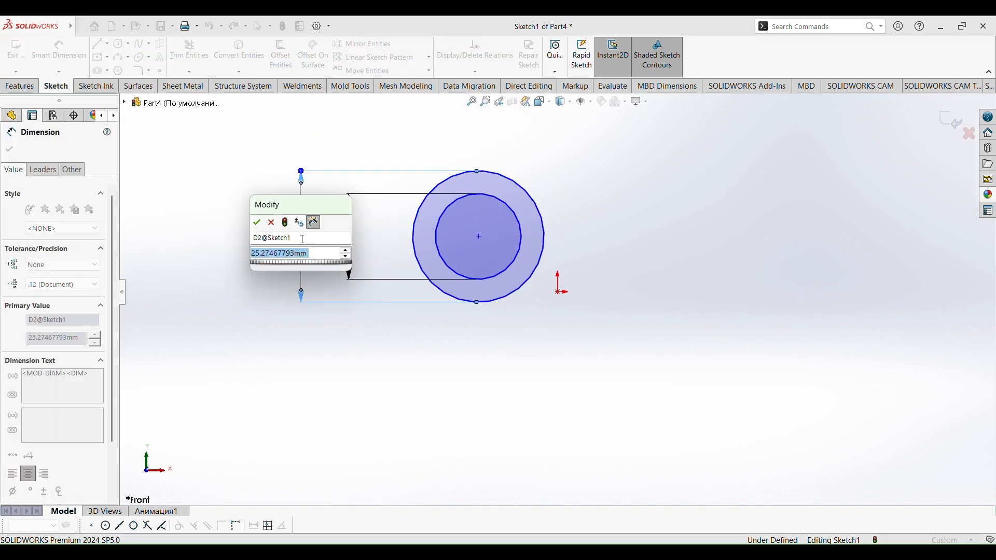
pyautogui.write('22.3')
pyautogui.press('Return')
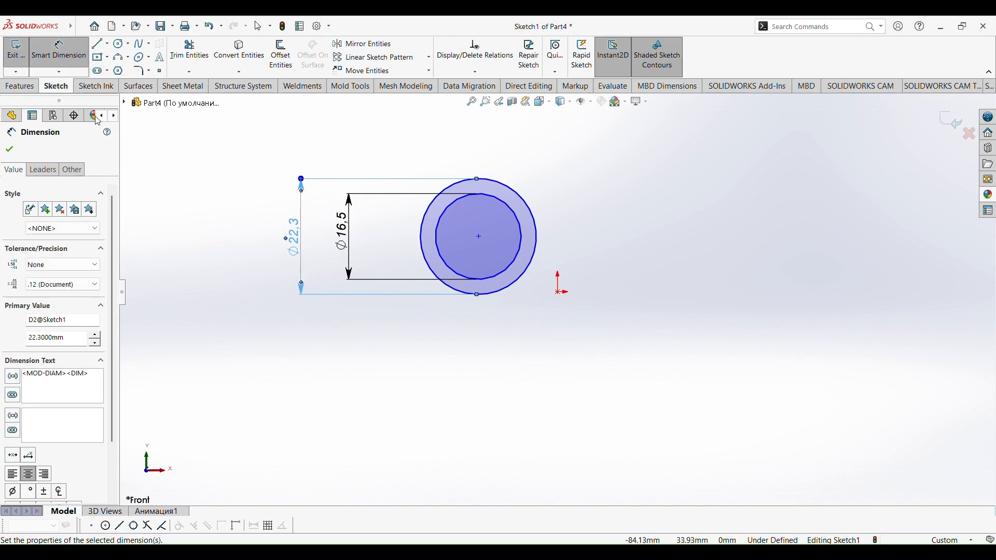
pyautogui.click(11, 150)
# Extrude the ring profile between the two circles 6 mm as a blind boss.
pyautogui.click(19, 86)
pyautogui.click(21, 55)
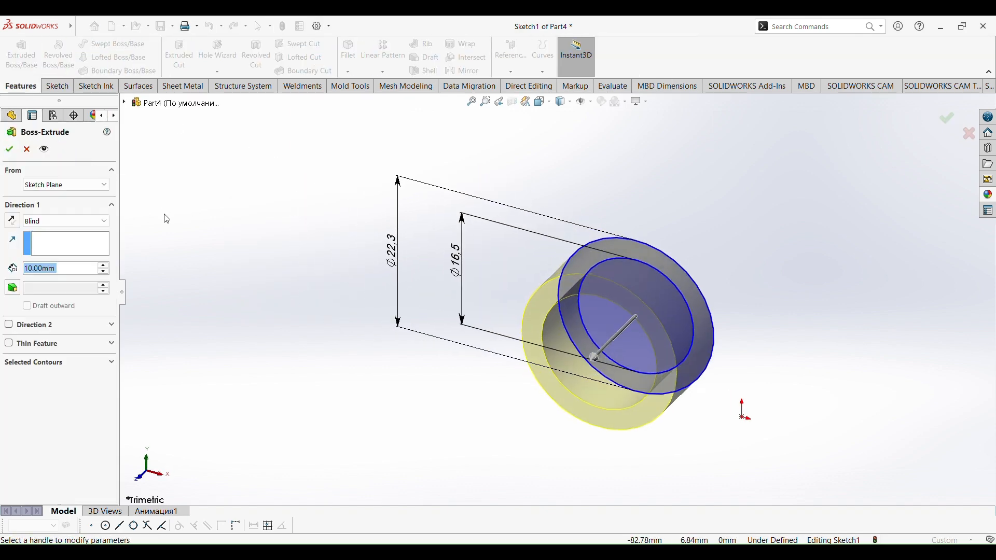
pyautogui.write('6')
pyautogui.press('Return')
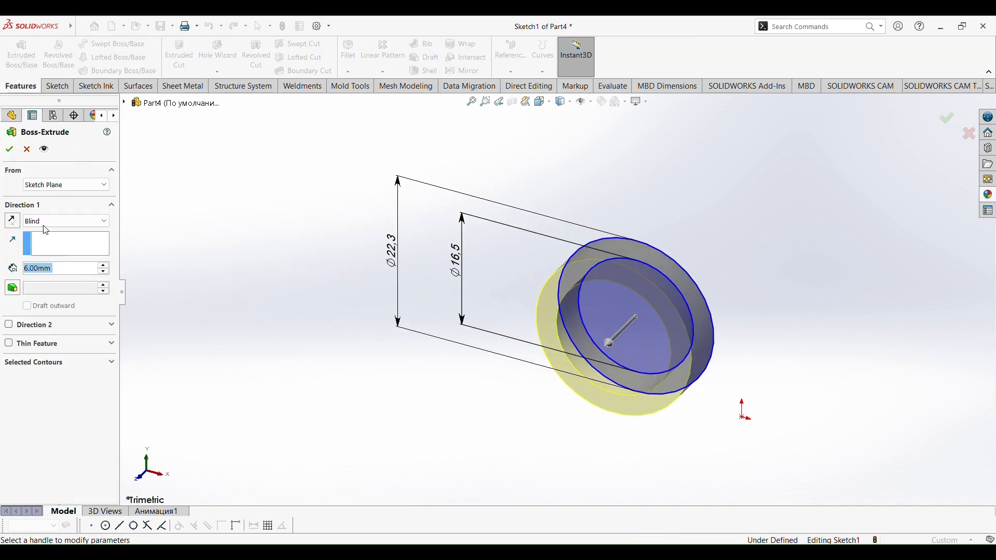
pyautogui.click(948, 118)
# Apply the Yellow appearance from the Solid category to the 6 mm thick extruded ring.
pyautogui.click(601, 102)
pyautogui.scroll(-5, 846, 171)
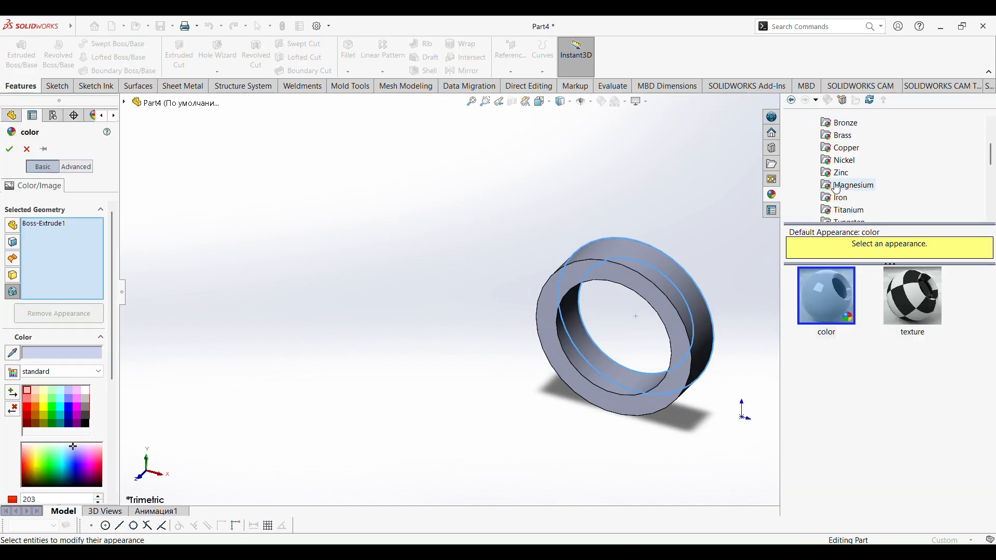
pyautogui.scroll(-3, 829, 185)
pyautogui.scroll(1, 835, 169)
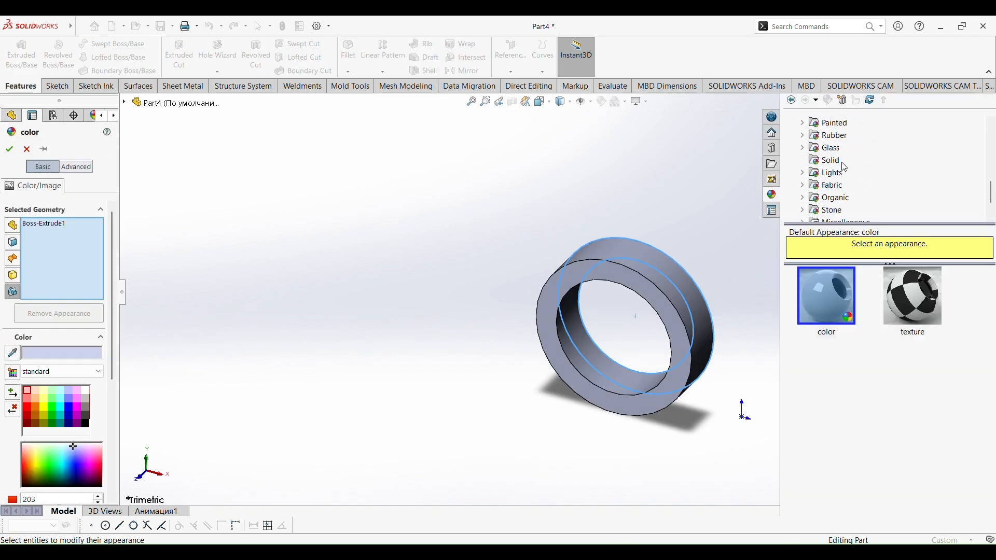
pyautogui.click(833, 164)
pyautogui.click(913, 387)
pyautogui.click(9, 149)
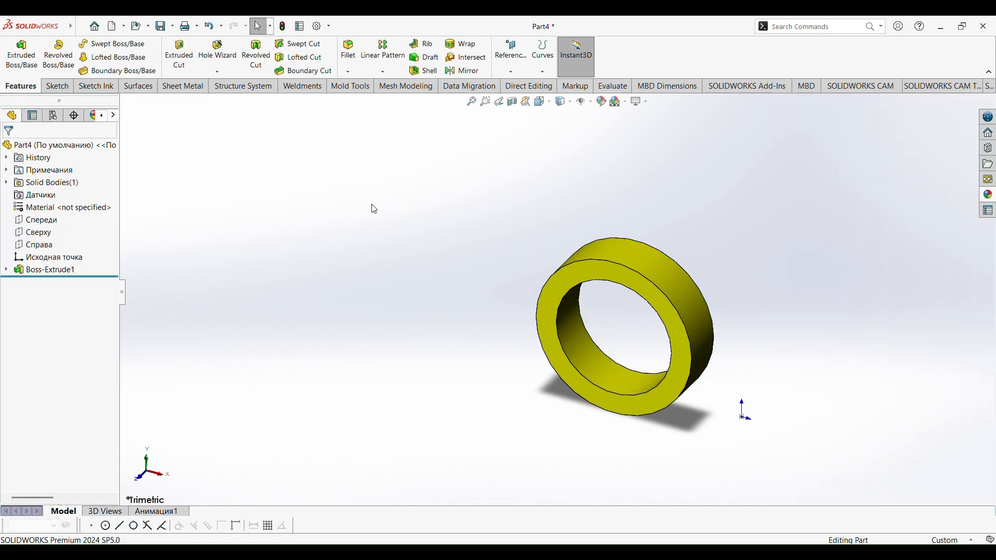
# Save the ring as Part4 in the Chizmalar folder and start another new part.
pyautogui.hotkey('ctrl', 's')
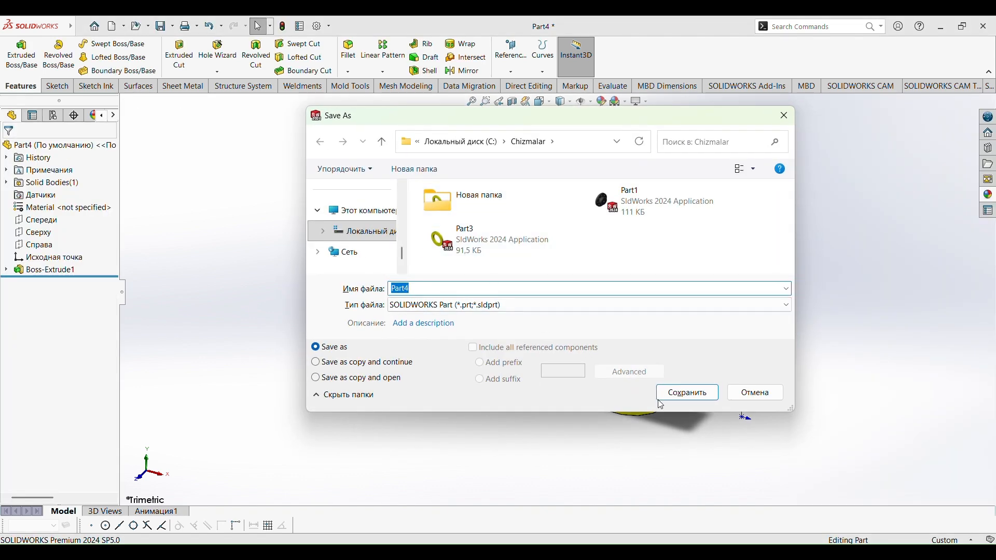
pyautogui.click(686, 396)
pyautogui.hotkey('ctrl', 'n')
pyautogui.click(567, 428)
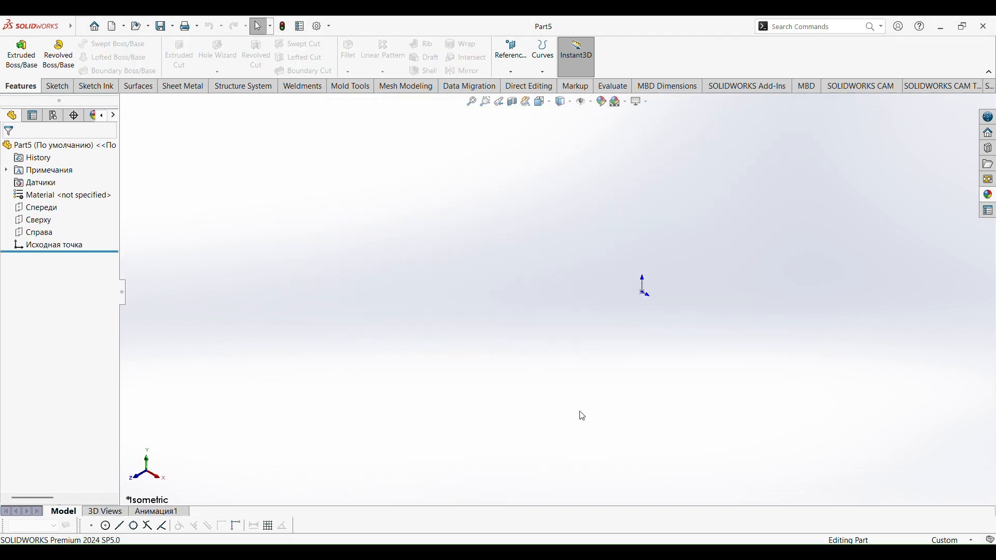
# Sketch a hexagon centred on the origin of the front plane, with an inscribed circle about 28.6 mm in diameter.
pyautogui.click(57, 86)
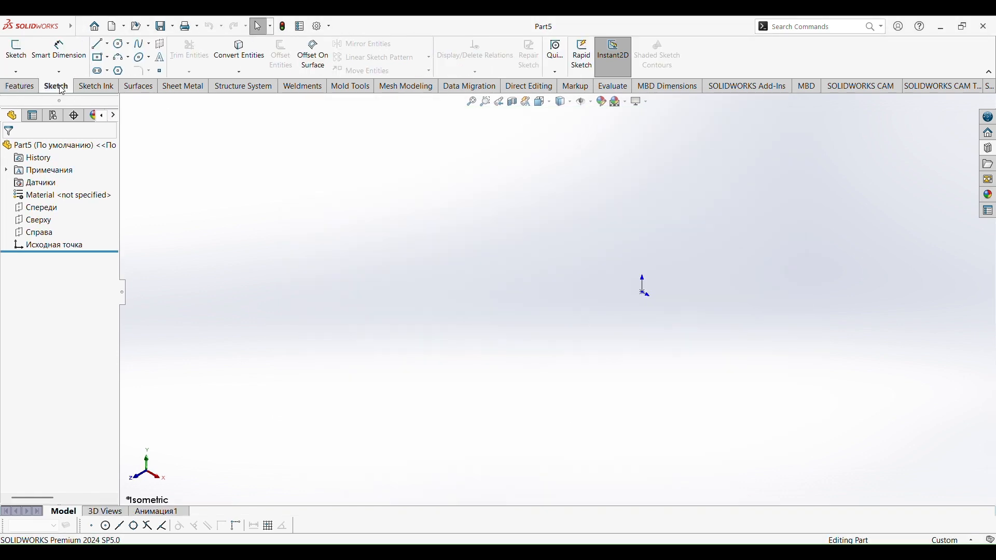
pyautogui.click(122, 47)
pyautogui.click(535, 237)
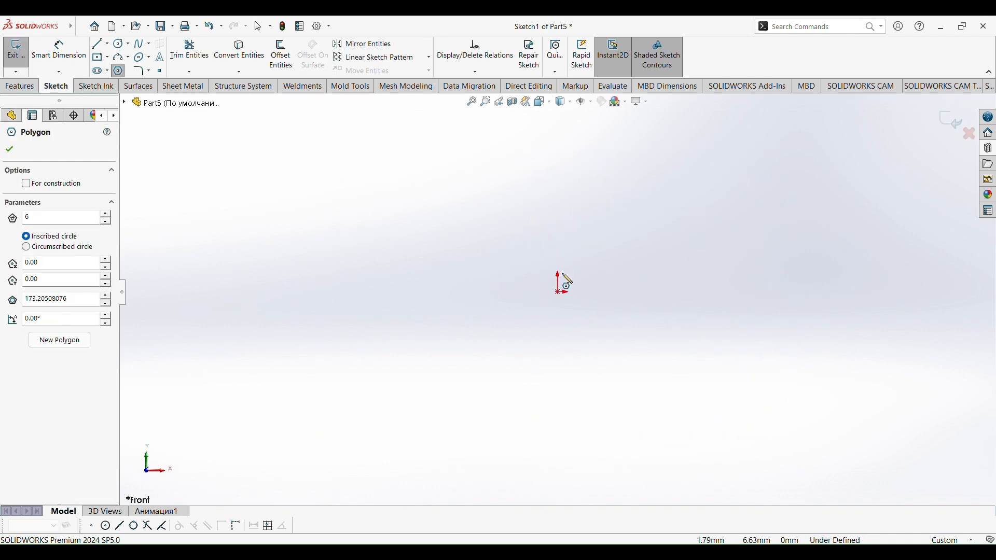
pyautogui.click(558, 292)
pyautogui.click(596, 310)
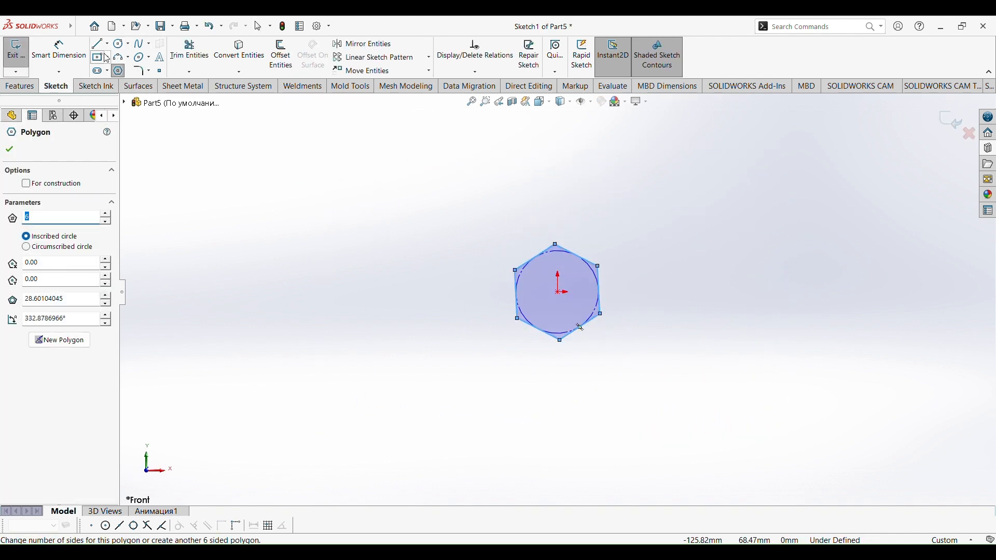
# Dimension the horizontal distance between the hexagon's upper-left and upper-right vertices and set it to 21 mm.
pyautogui.click(58, 49)
pyautogui.click(516, 271)
pyautogui.click(598, 267)
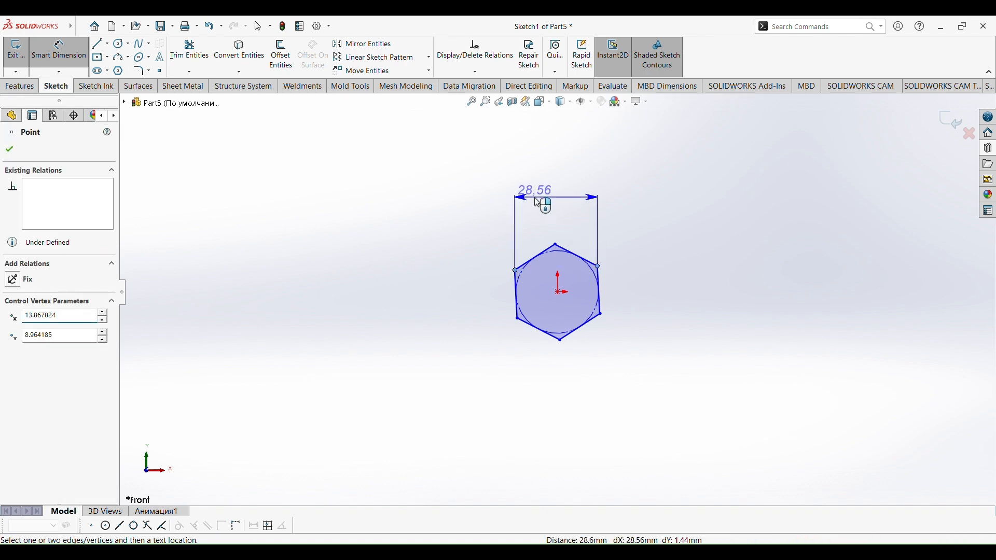
pyautogui.click(537, 202)
pyautogui.write('21')
pyautogui.press('Return')
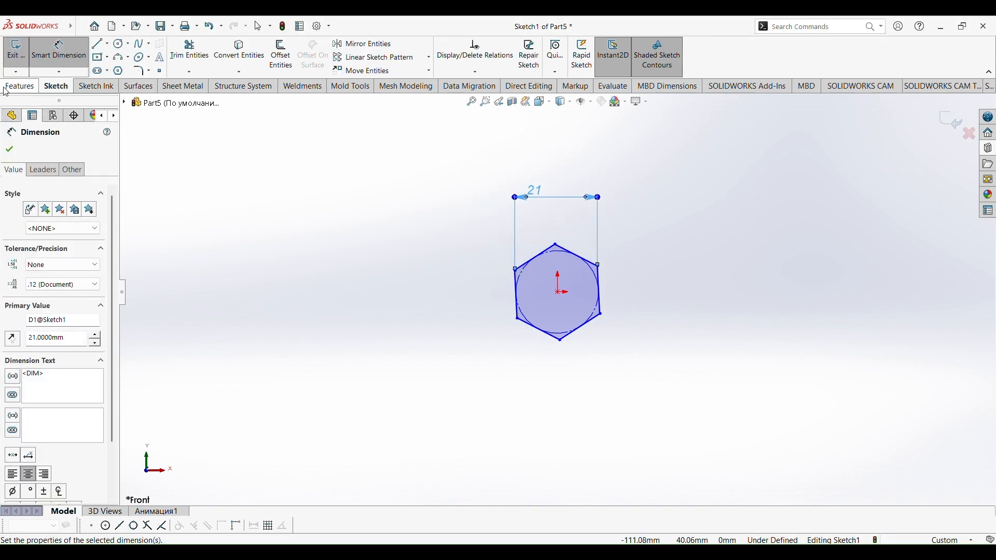
# Extrude the hexagon 7 mm with the Mid Plane end condition.
pyautogui.click(20, 86)
pyautogui.click(21, 53)
pyautogui.click(79, 221)
pyautogui.click(78, 232)
pyautogui.click(67, 221)
pyautogui.click(59, 260)
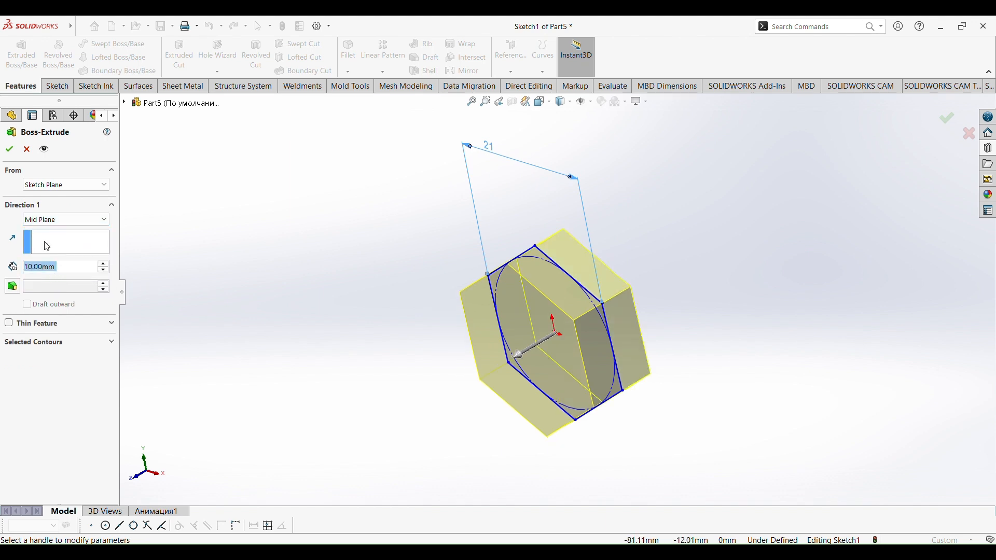
pyautogui.write('7')
pyautogui.press('Return')
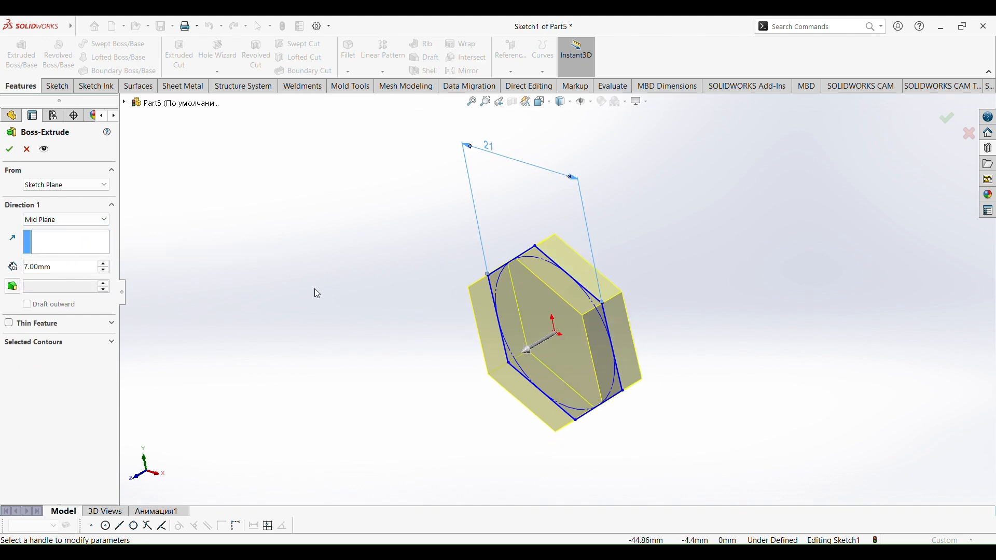
pyautogui.click(8, 149)
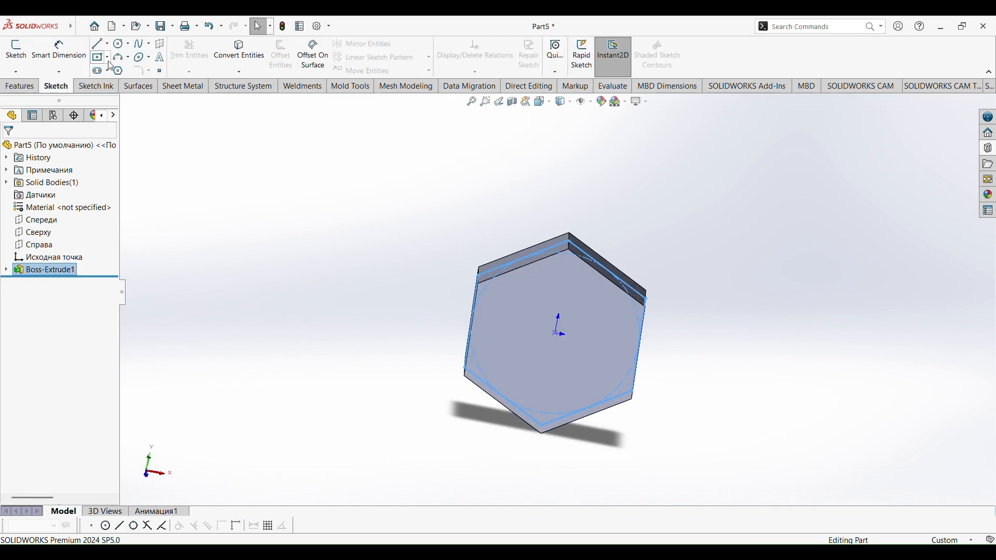
# Sketch a circle centred on the origin on the hexagonal front face, reaching out to the hexagon's sides.
pyautogui.click(500, 324)
pyautogui.click(563, 292)
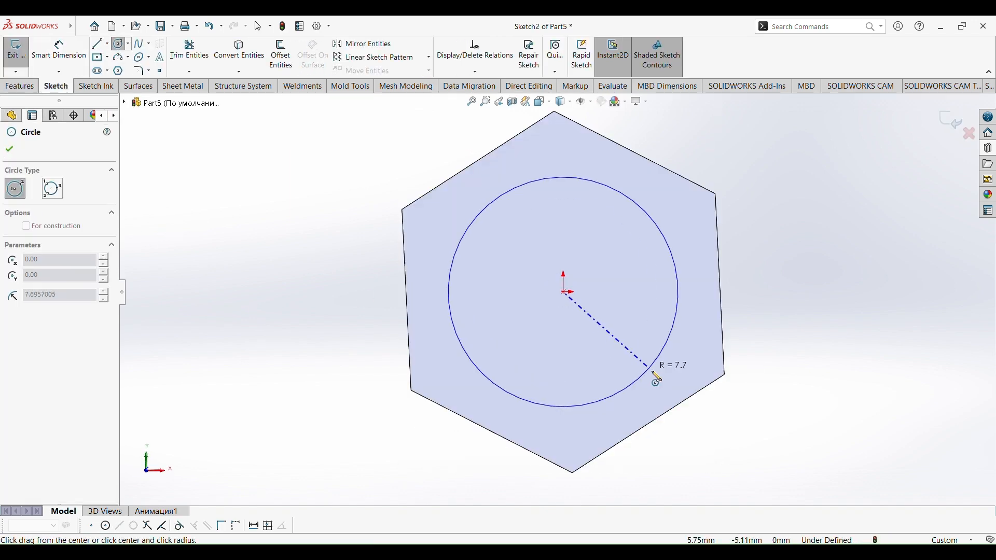
pyautogui.click(649, 423)
pyautogui.click(10, 149)
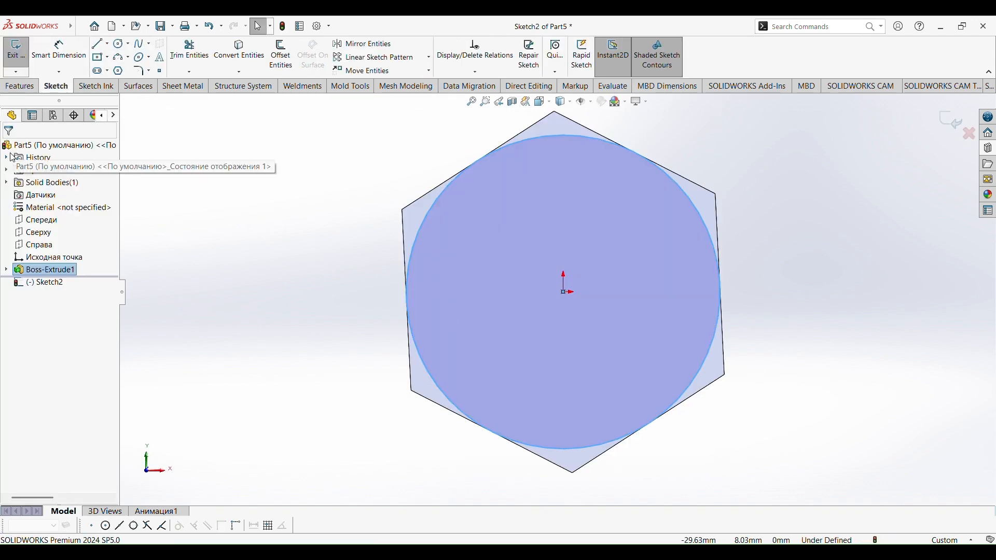
# Try a Through All extruded cut of the hexagon corners outside the circle with a 1° draft, and undo it.
pyautogui.click(15, 86)
pyautogui.click(181, 58)
pyautogui.click(27, 267)
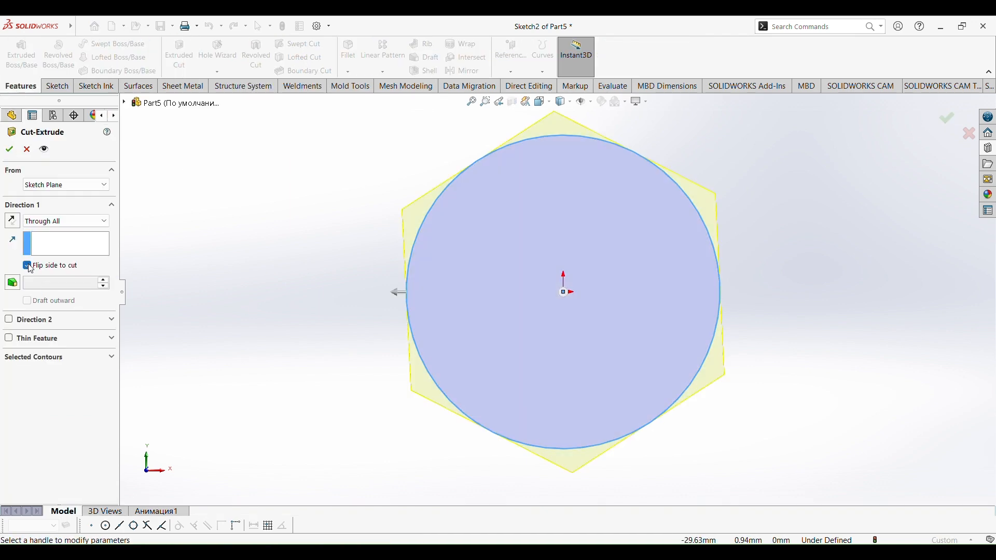
pyautogui.click(14, 283)
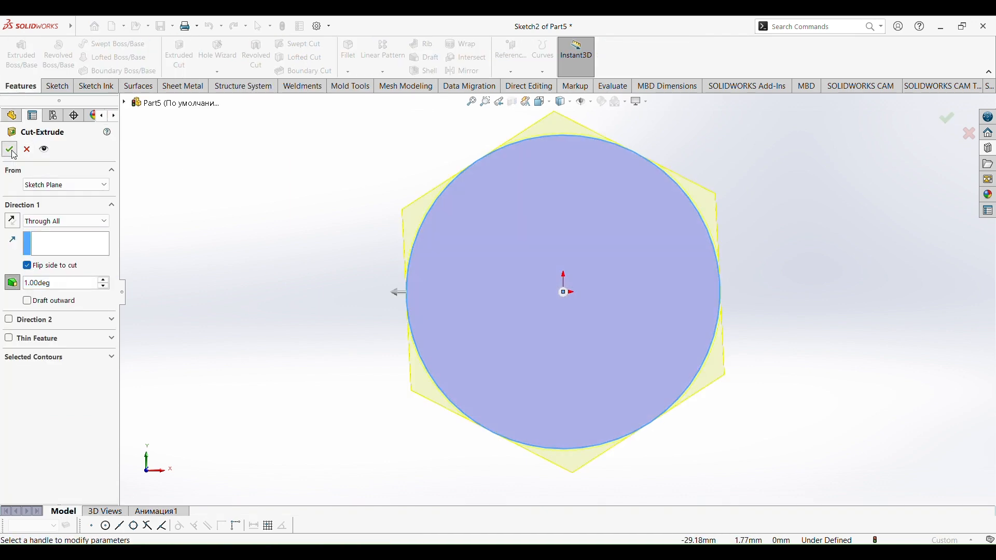
pyautogui.click(9, 150)
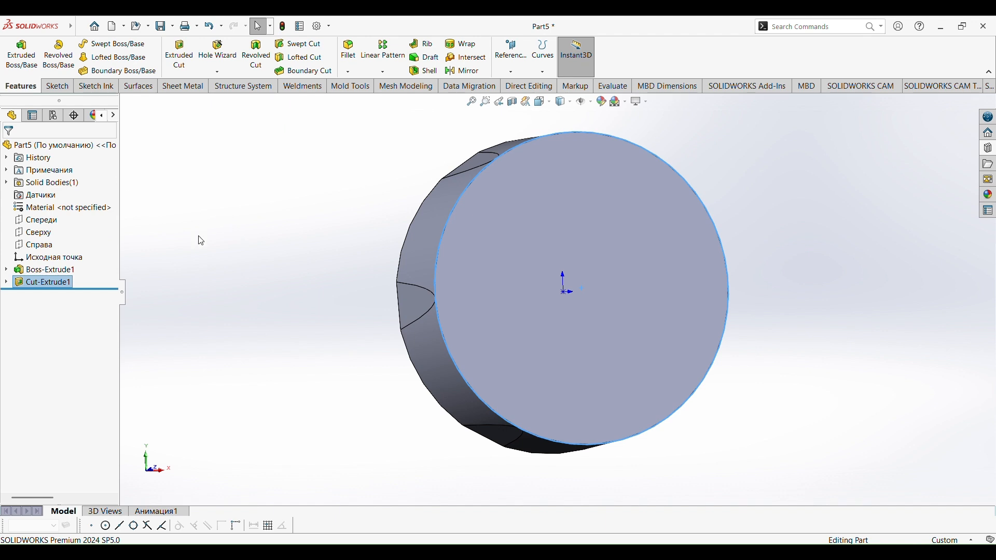
pyautogui.hotkey('ctrl', 'z')
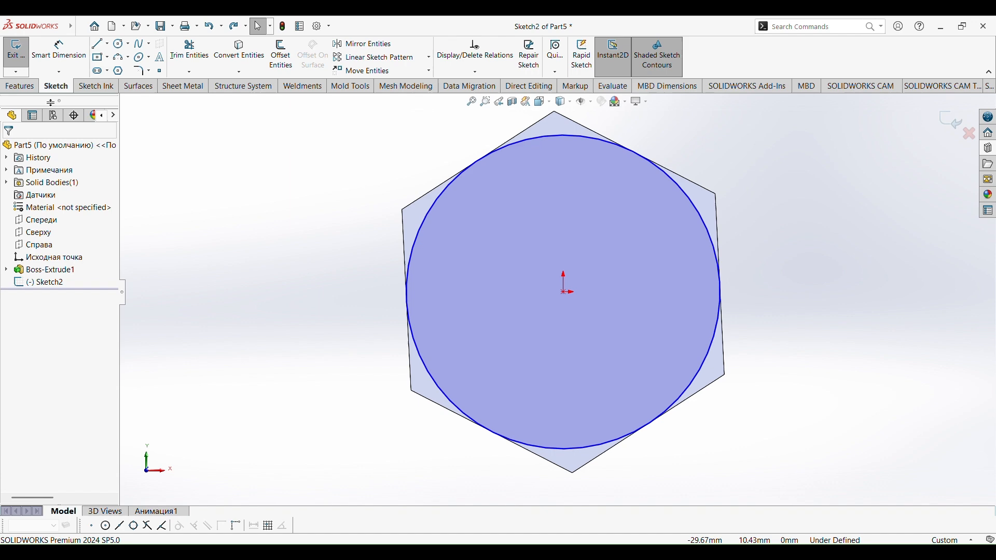
# Cut the hexagon corners outside the circle with a 7 mm blind cut, flipped side to cut, and a 35° draft.
pyautogui.click(29, 91)
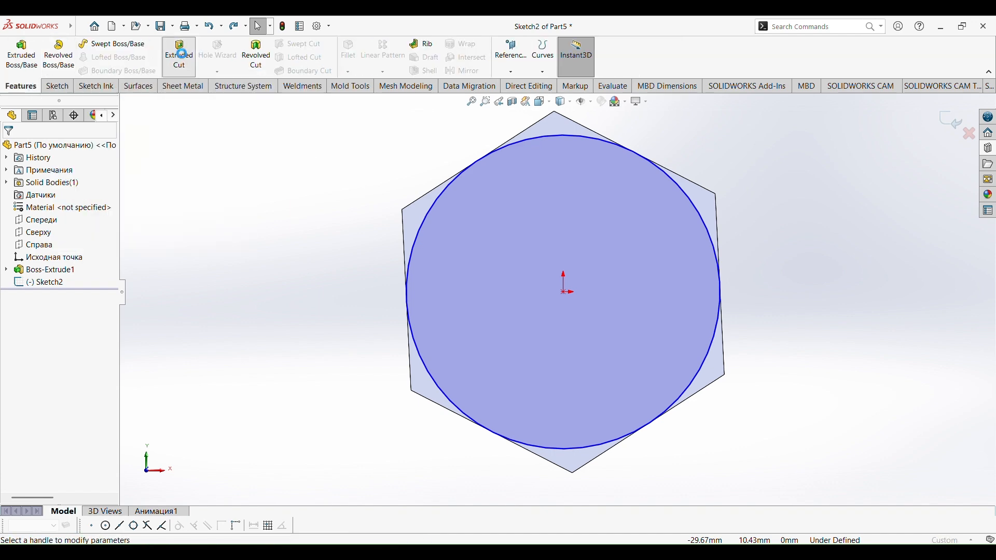
pyautogui.click(179, 55)
pyautogui.click(27, 267)
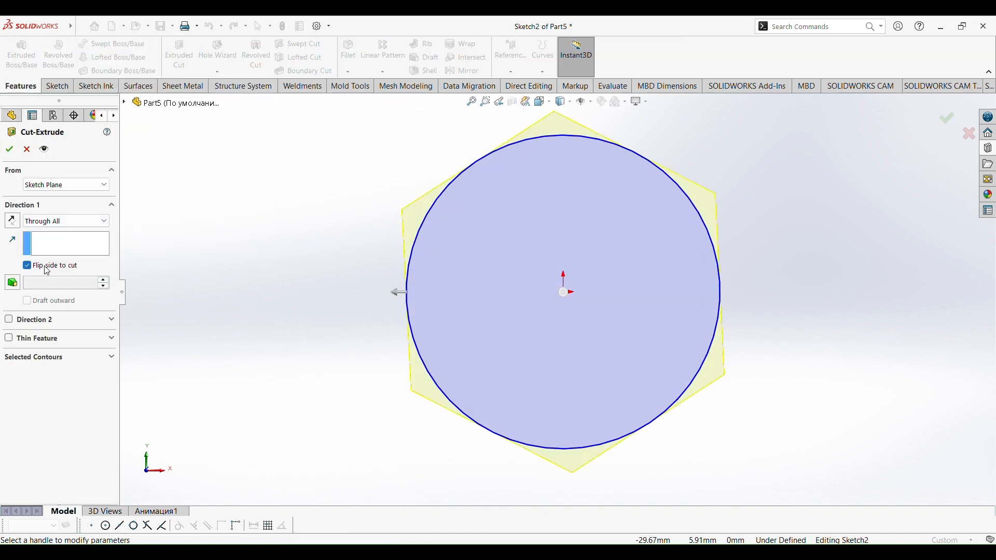
pyautogui.click(17, 287)
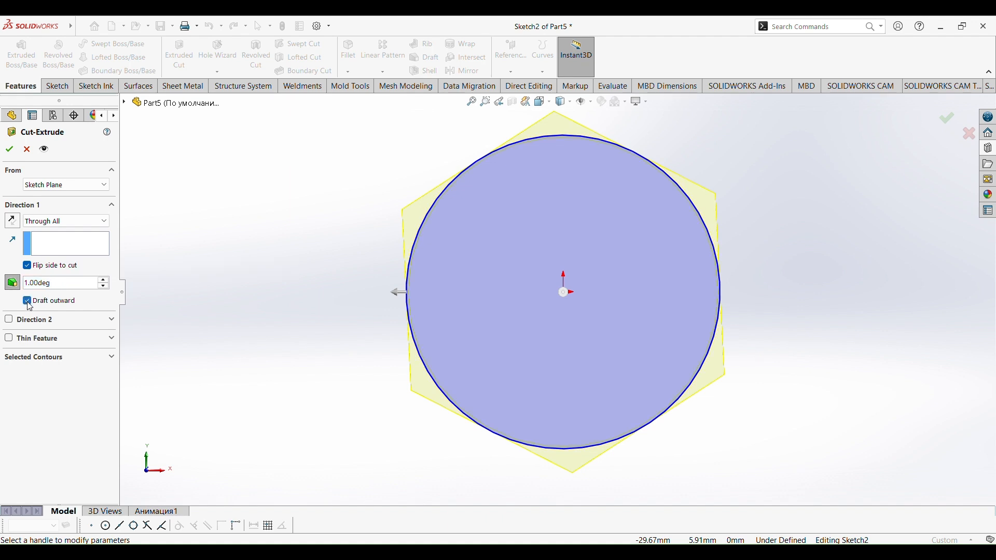
pyautogui.click(28, 227)
pyautogui.click(39, 232)
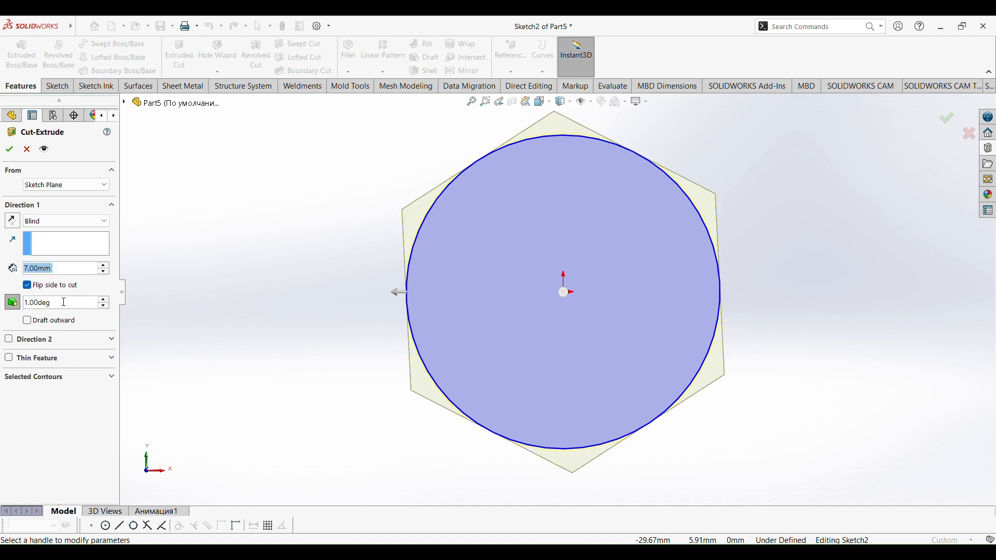
pyautogui.moveTo(185, 276); pyautogui.dragTo(229, 269, button='middle')
pyautogui.doubleClick(67, 302)
pyautogui.write('35')
pyautogui.press('Return')
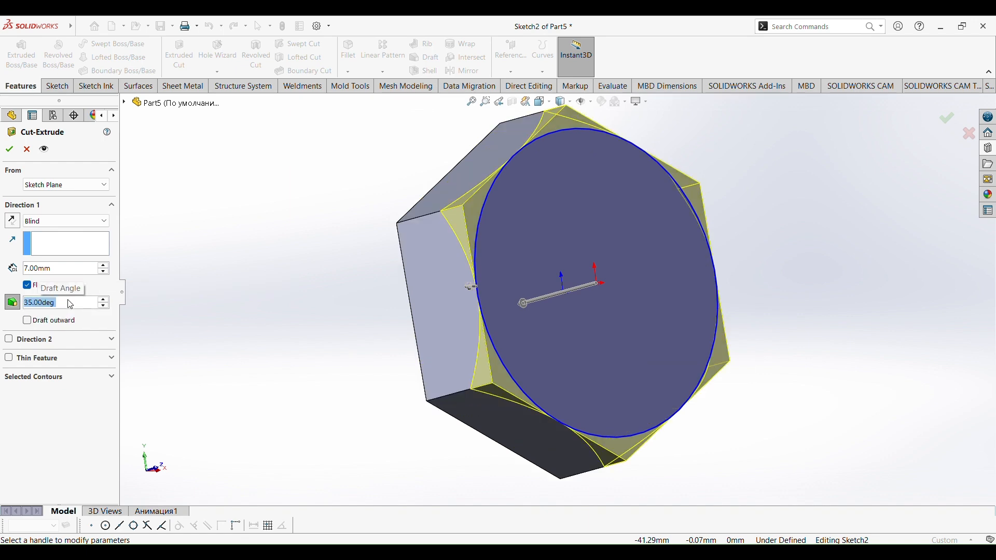
pyautogui.click(10, 149)
# Sketch a circle about 15 mm in diameter, centred on the origin, on the unchamfered back face of the hexagon head.
pyautogui.moveTo(231, 239); pyautogui.dragTo(99, 291, button='middle')
pyautogui.click(56, 87)
pyautogui.click(120, 44)
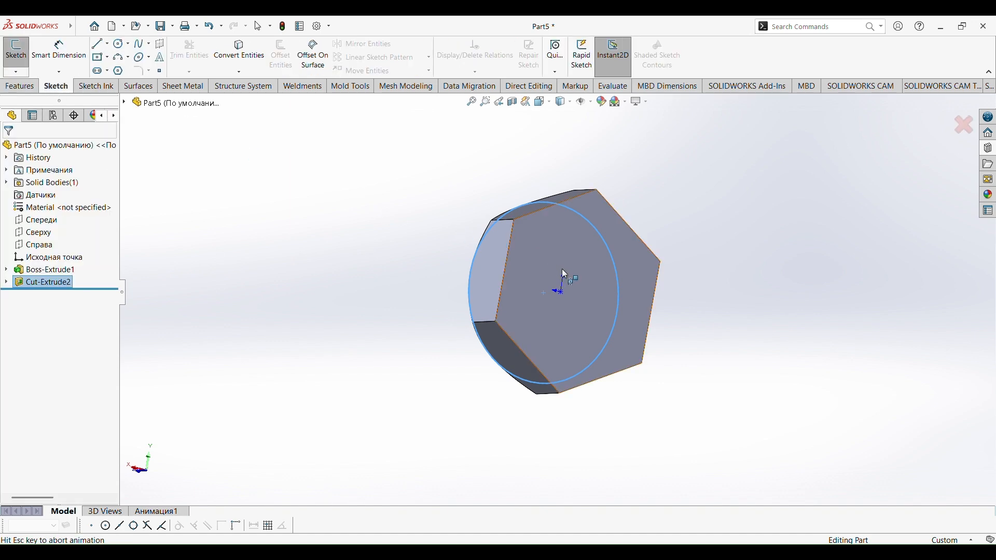
pyautogui.click(562, 269)
pyautogui.click(558, 292)
pyautogui.click(632, 368)
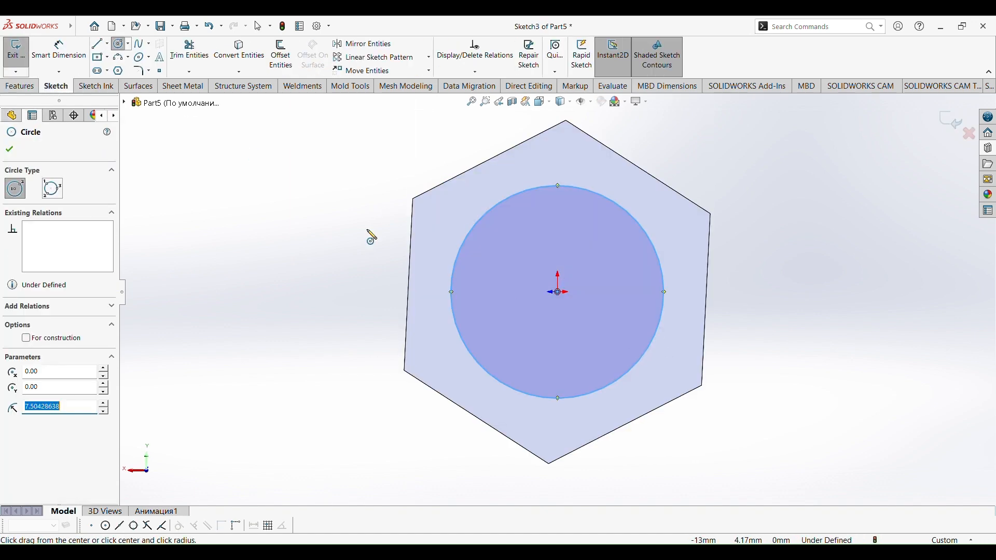
pyautogui.click(10, 150)
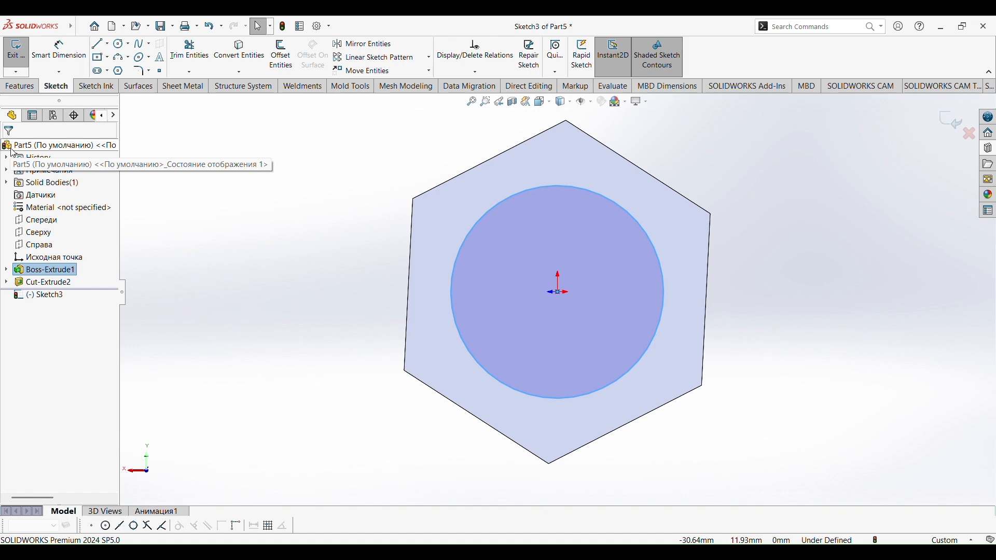
# Dimension the circle on the back face and set its diameter to 19 mm.
pyautogui.click(59, 49)
pyautogui.click(454, 273)
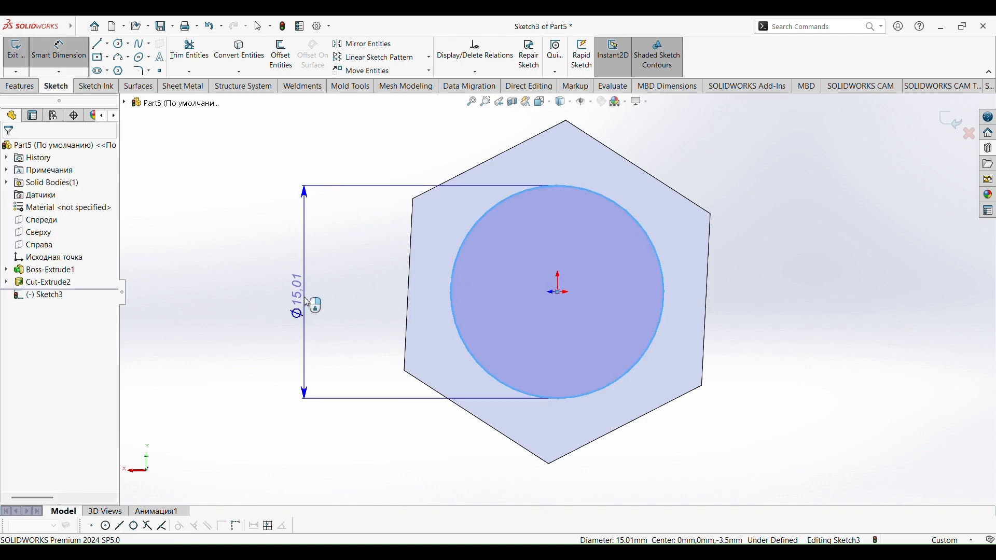
pyautogui.click(305, 290)
pyautogui.write('19')
pyautogui.press('Return')
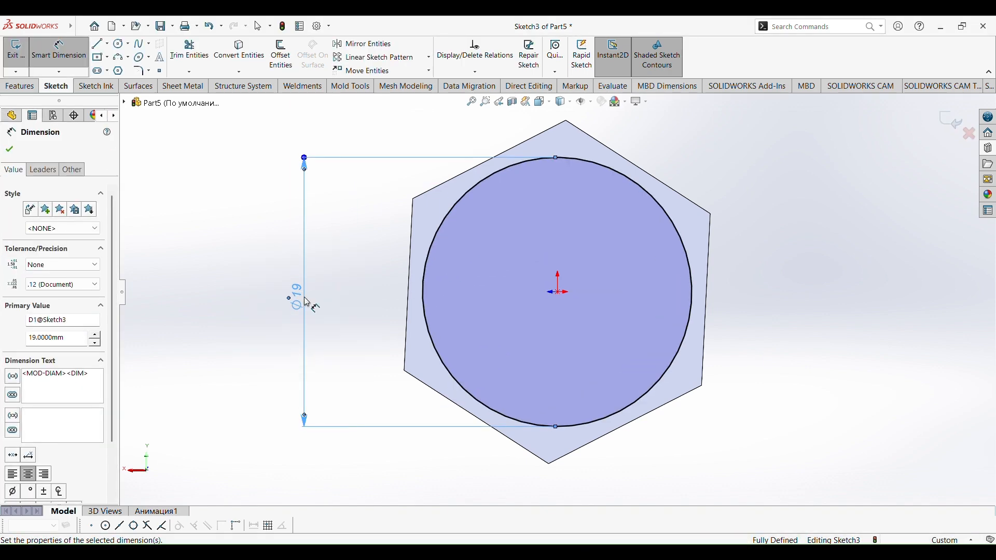
pyautogui.click(9, 150)
# Try extruding the 19 mm circle 35 mm with the Mid Plane end condition, and undo it.
pyautogui.click(20, 86)
pyautogui.click(22, 55)
pyautogui.write('35')
pyautogui.press('Return')
pyautogui.click(9, 150)
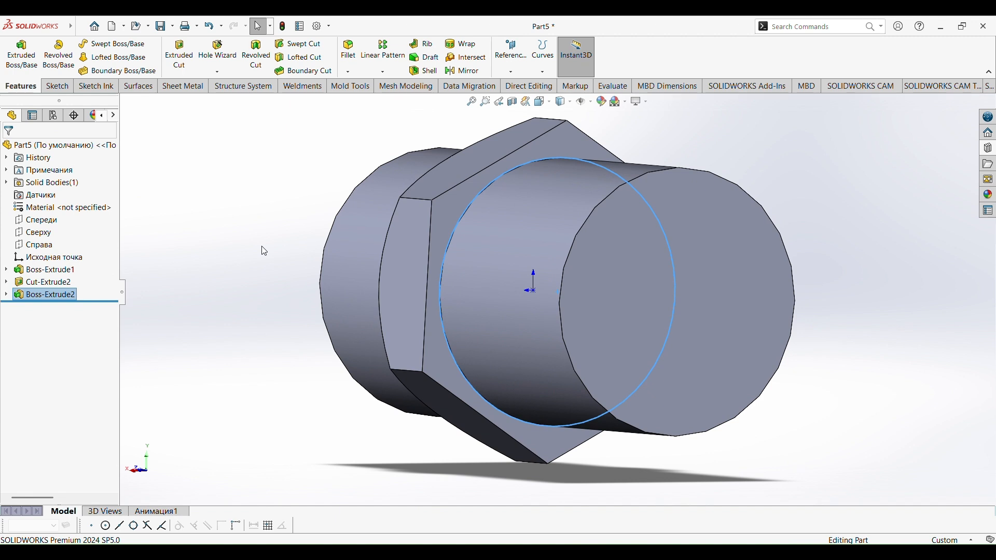
pyautogui.hotkey('ctrl', 'z')
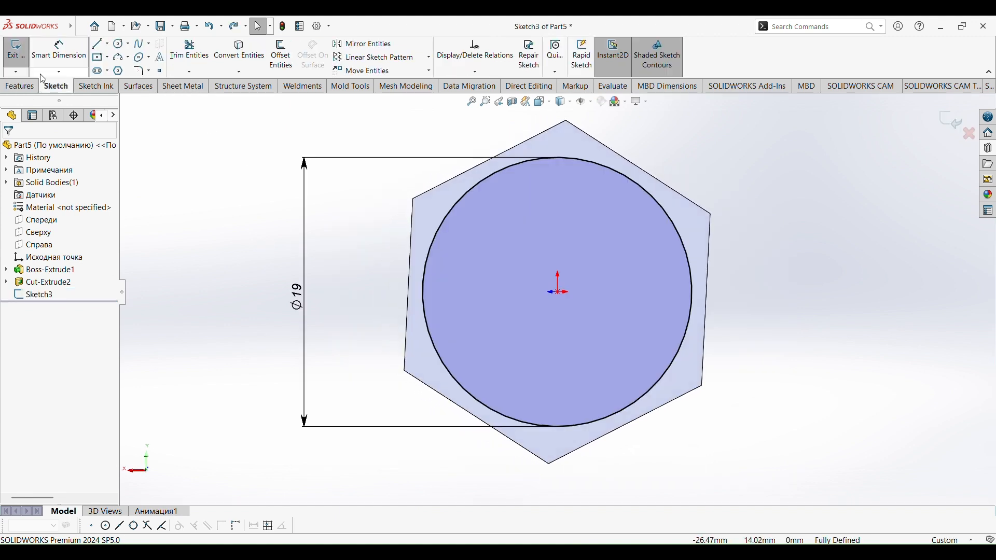
# Extrude the 19 mm circle 35 mm as a blind boss from the back of the head.
pyautogui.click(19, 86)
pyautogui.click(21, 55)
pyautogui.click(49, 219)
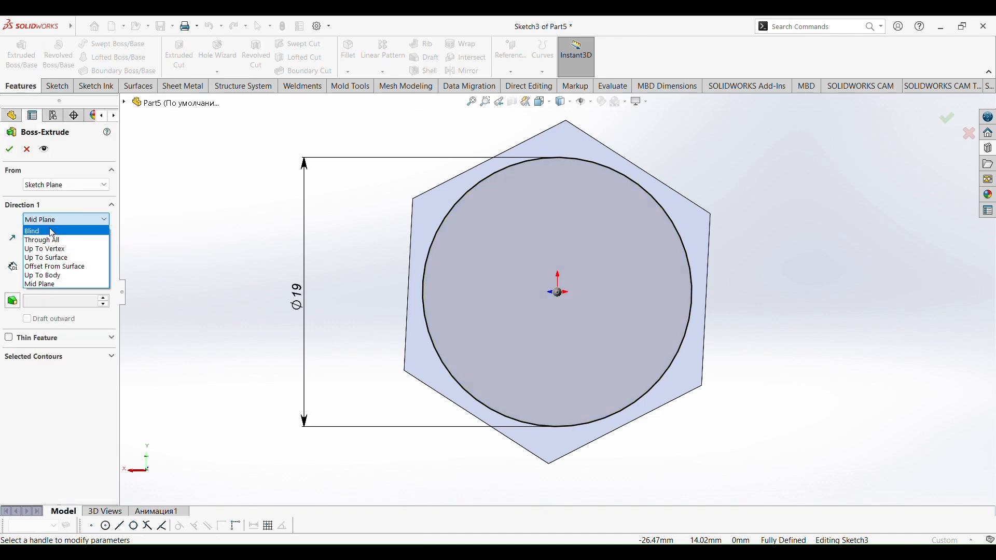
pyautogui.click(51, 232)
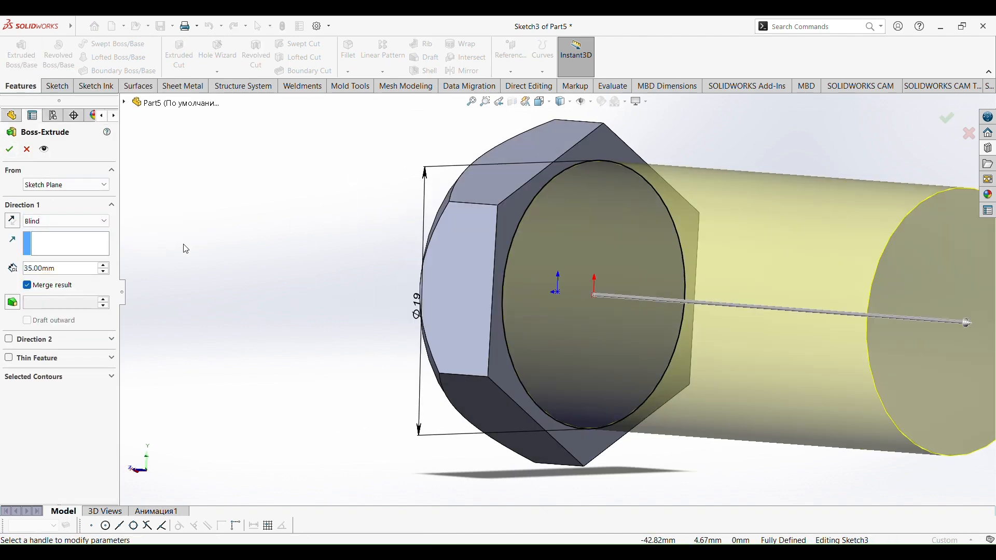
pyautogui.click(12, 154)
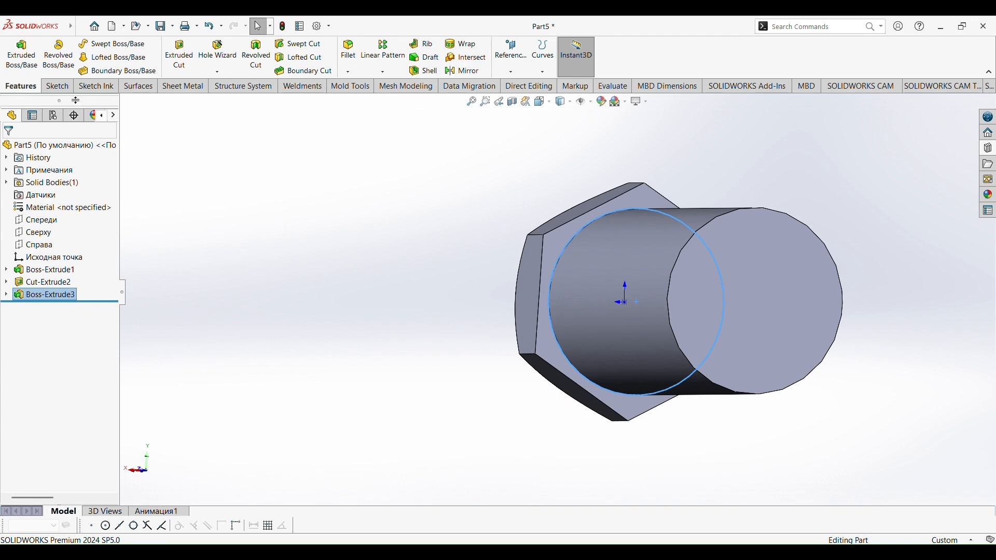
# Sketch a circle with a radius of about 6.8 mm, centred on the origin, on the shank's end face.
pyautogui.click(57, 87)
pyautogui.click(120, 43)
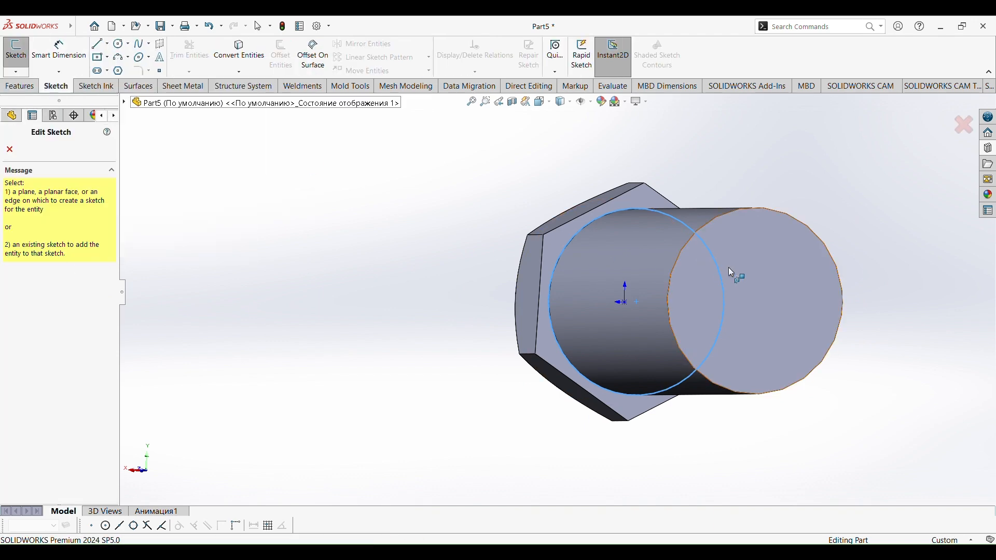
pyautogui.click(704, 274)
pyautogui.click(558, 292)
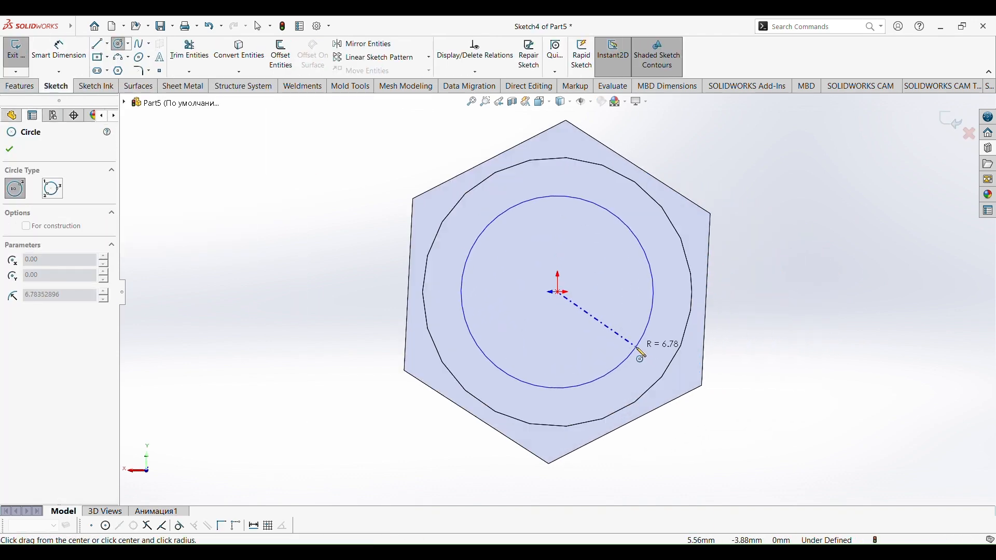
pyautogui.click(649, 333)
# Dimension the circle on the shank's end face and set its diameter to 16 mm.
pyautogui.click(58, 50)
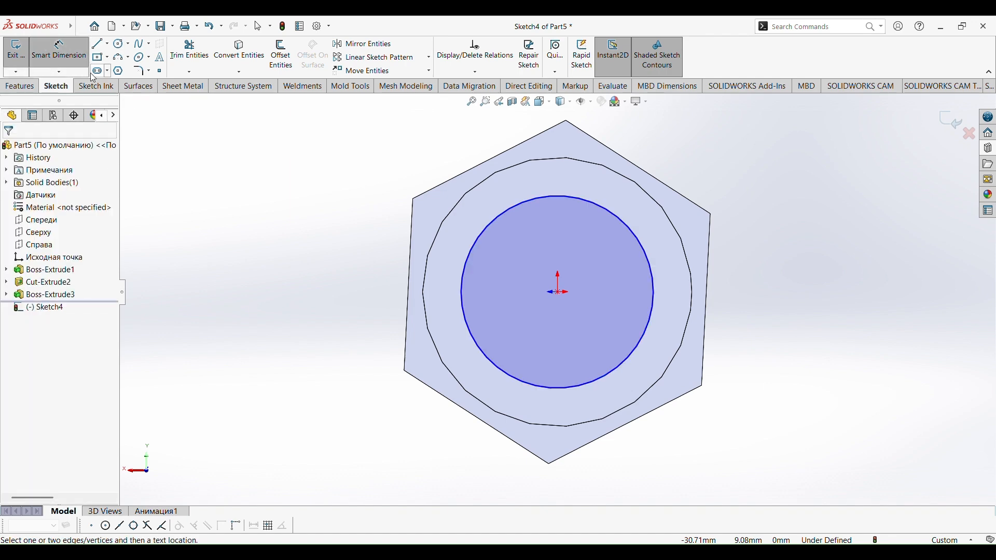
pyautogui.click(472, 256)
pyautogui.click(375, 289)
pyautogui.write('16')
pyautogui.press('Return')
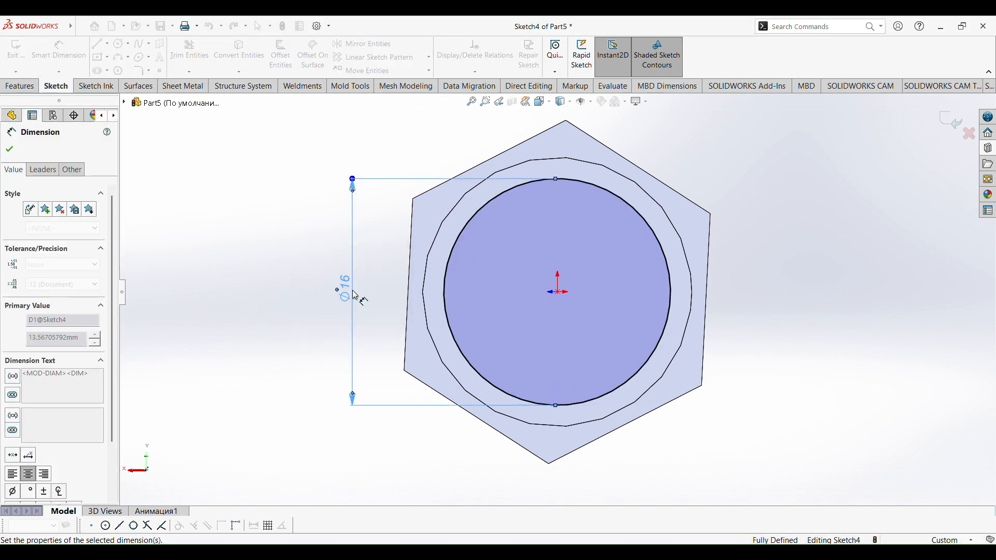
pyautogui.click(14, 151)
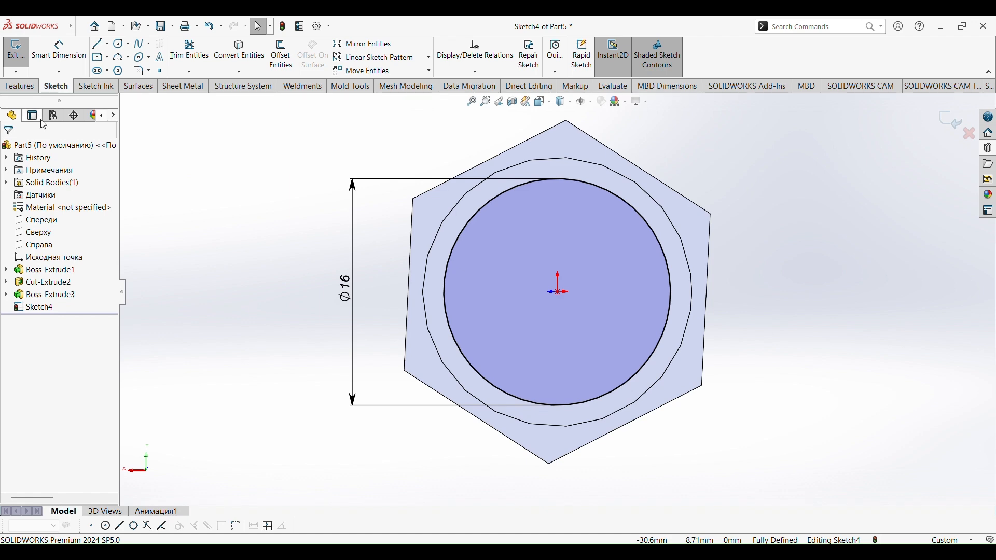
# Extrude the 16 mm circle 45 mm from the end of the shank.
pyautogui.click(19, 86)
pyautogui.click(21, 55)
pyautogui.write('45')
pyautogui.press('Return')
pyautogui.click(10, 149)
# Chamfer the end face of the 16 mm shaft section with a 2 mm distance at 45 degrees.
pyautogui.moveTo(222, 297); pyautogui.dragTo(202, 289, button='middle')
pyautogui.scroll(3, 203, 288)
pyautogui.moveTo(285, 276); pyautogui.dragTo(493, 311, button='middle')
pyautogui.click(349, 72)
pyautogui.click(367, 97)
pyautogui.click(591, 206)
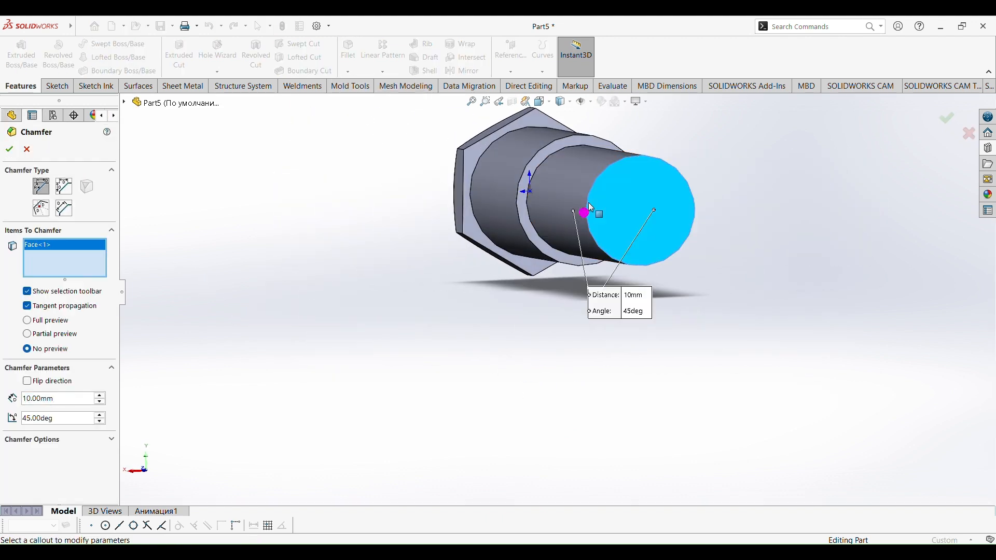
pyautogui.write('2')
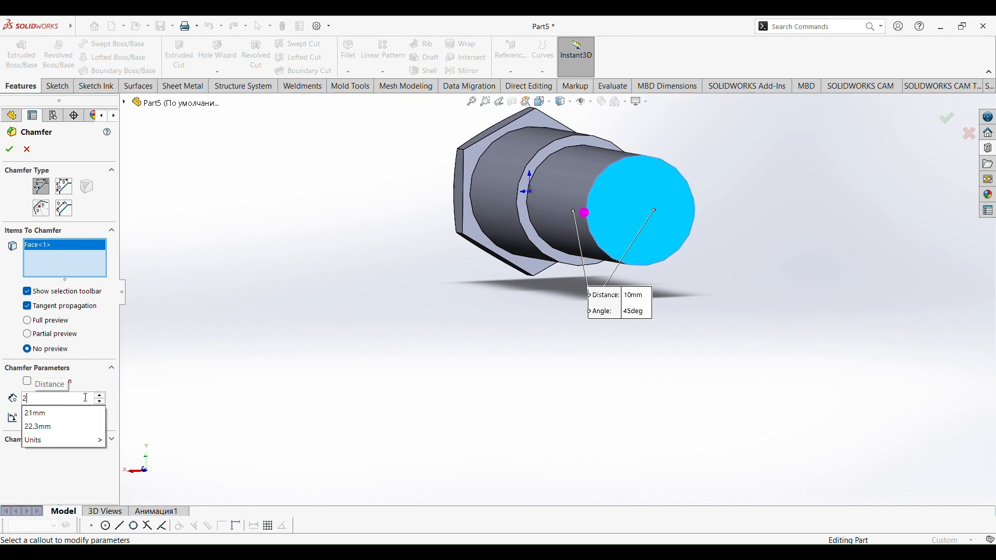
pyautogui.click(13, 152)
pyautogui.scroll(2, 272, 266)
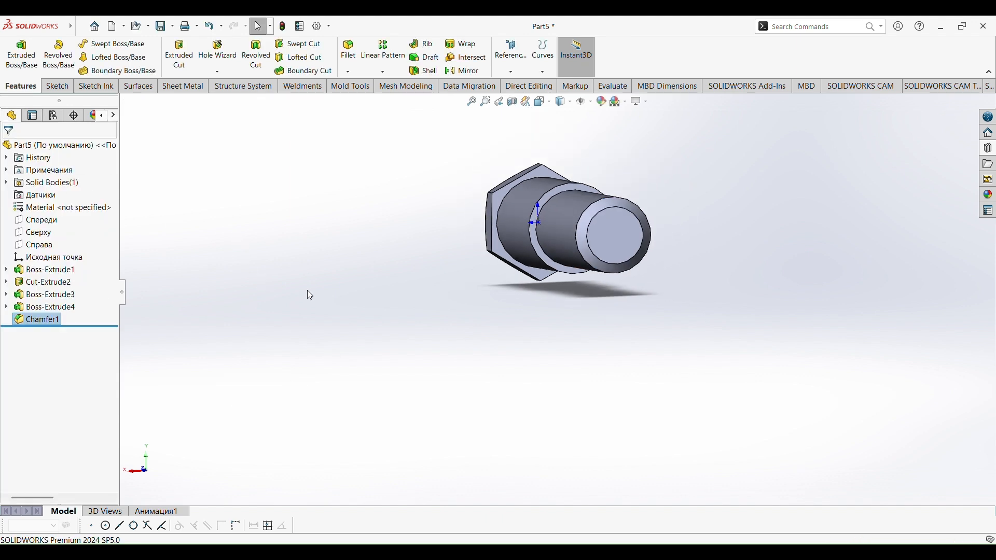
# Chamfer the outer edge of the 19 mm shank's shoulder with a 0.5 mm distance at 45 degrees.
pyautogui.moveTo(308, 292); pyautogui.dragTo(372, 312, button='middle')
pyautogui.scroll(-3, 781, 268)
pyautogui.scroll(3, 779, 268)
pyautogui.moveTo(740, 329)
pyautogui.mouseDown(button='middle')
pyautogui.moveTo(701, 322)
pyautogui.moveTo(756, 318)
pyautogui.moveTo(675, 352)
pyautogui.mouseUp(button='middle')
pyautogui.scroll(-3, 317, 251)
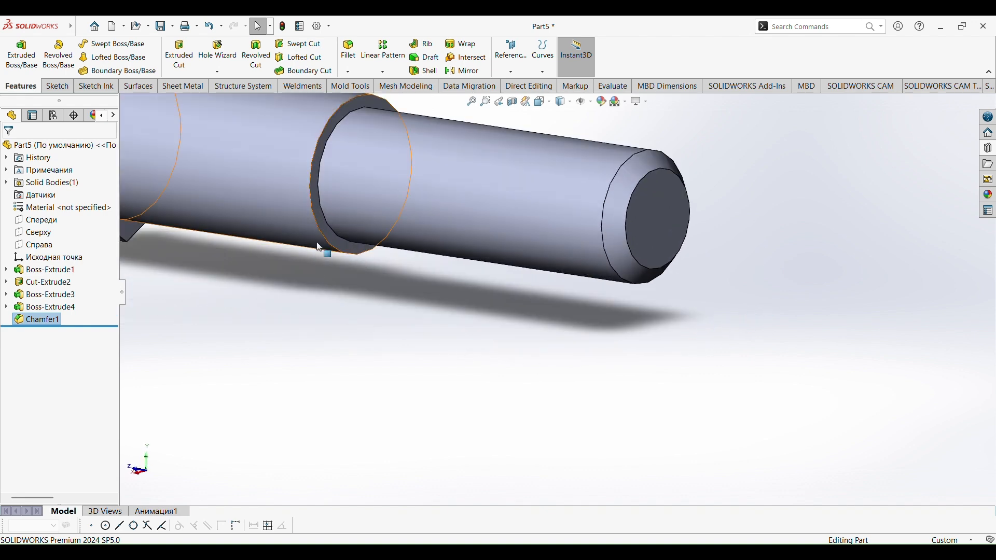
pyautogui.click(325, 248)
pyautogui.click(348, 72)
pyautogui.click(362, 96)
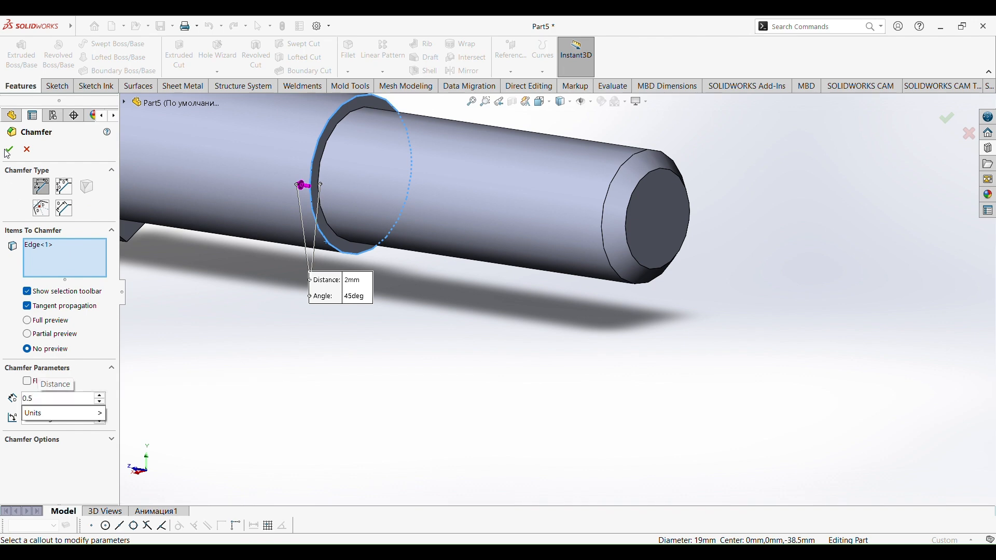
pyautogui.click(9, 150)
# Set the distance of the chamfer at the shaft's free end to 1 mm.
pyautogui.scroll(3, 261, 329)
pyautogui.moveTo(261, 329); pyautogui.dragTo(339, 374, button='middle')
pyautogui.click(594, 284)
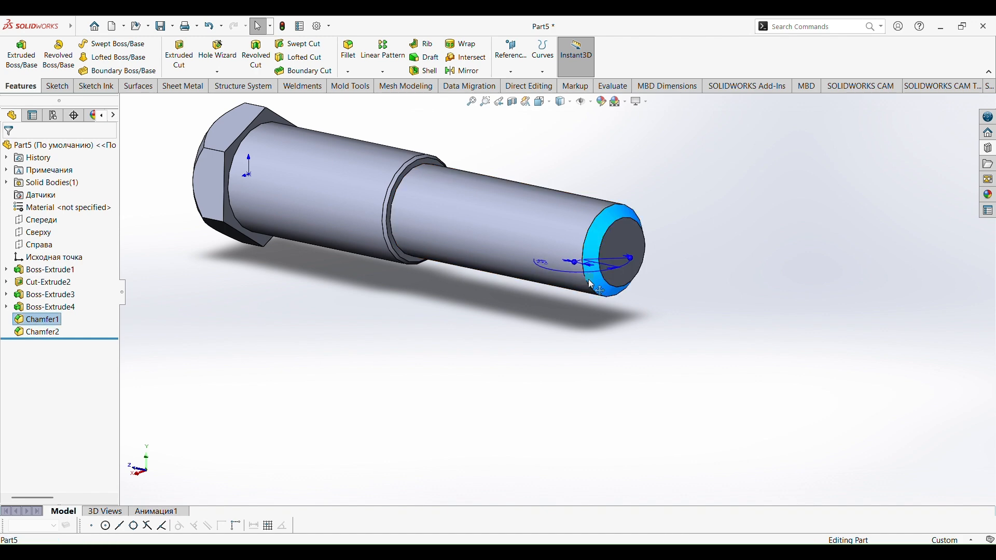
pyautogui.moveTo(586, 324); pyautogui.dragTo(570, 390, button='middle')
pyautogui.scroll(-5, 569, 390)
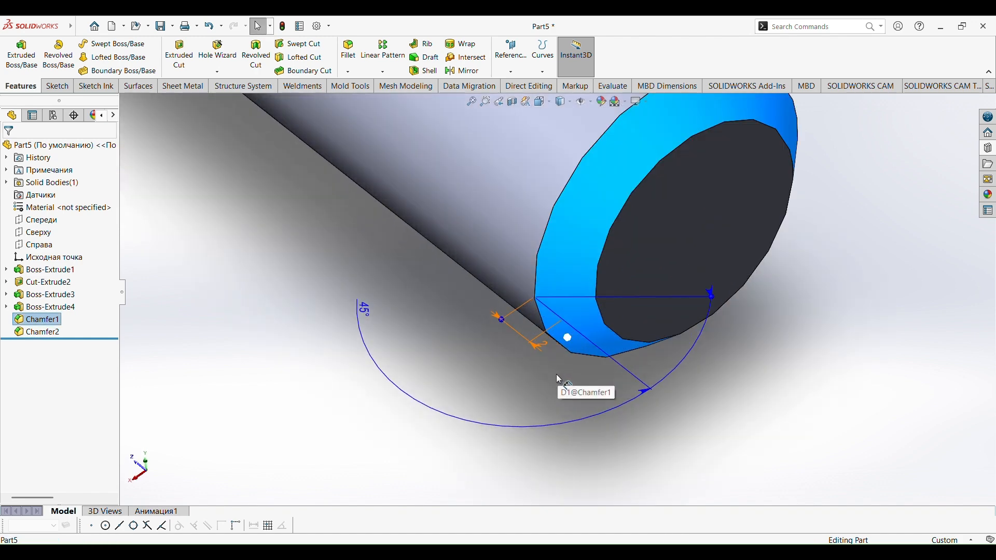
pyautogui.doubleClick(542, 348)
pyautogui.write('1')
pyautogui.press('Return')
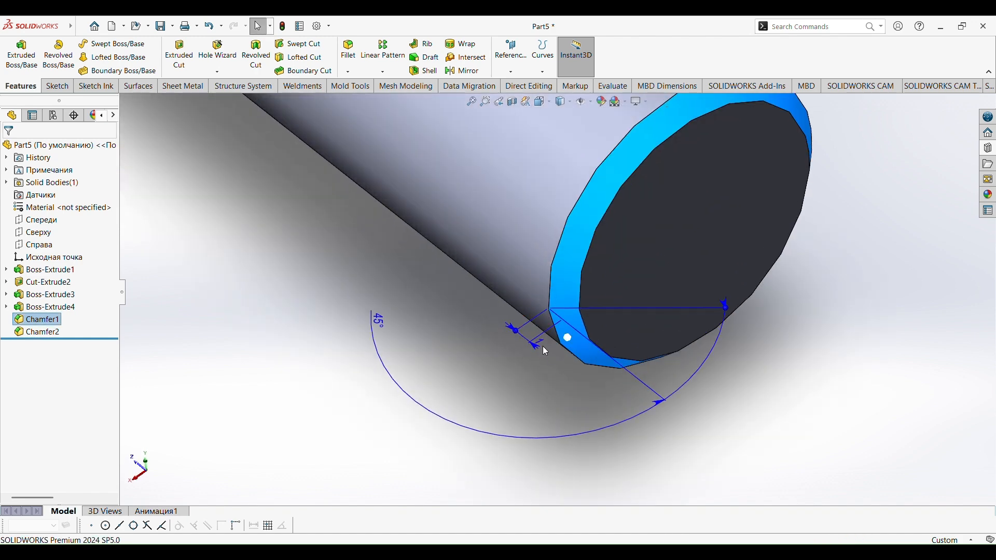
# Start a Thread feature from the outer edge of the end chamfer on the 16 mm shaft, with 25 revolutions.
pyautogui.scroll(10, 196, 198)
pyautogui.moveTo(392, 322); pyautogui.dragTo(313, 264, button='middle')
pyautogui.click(218, 73)
pyautogui.click(220, 116)
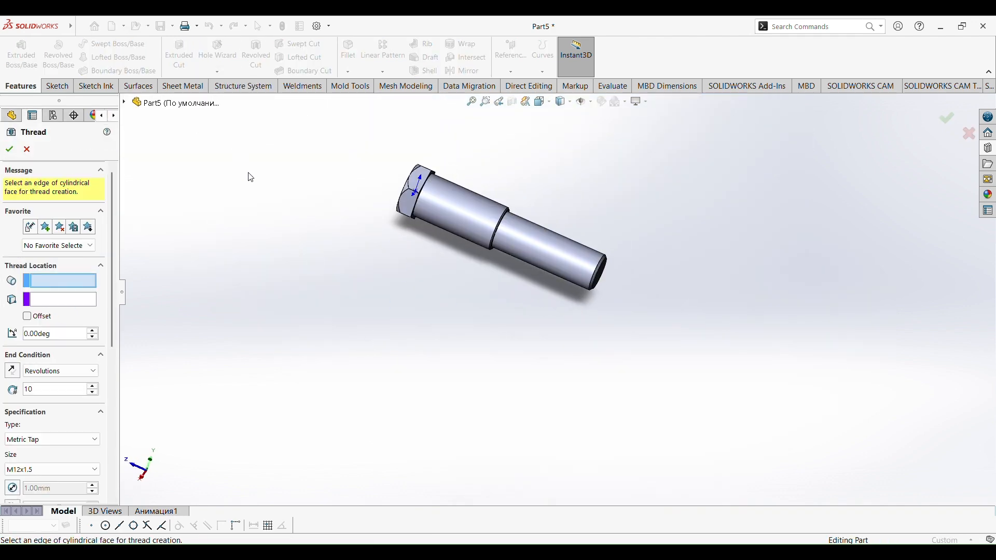
pyautogui.scroll(-4, 545, 268)
pyautogui.click(541, 249)
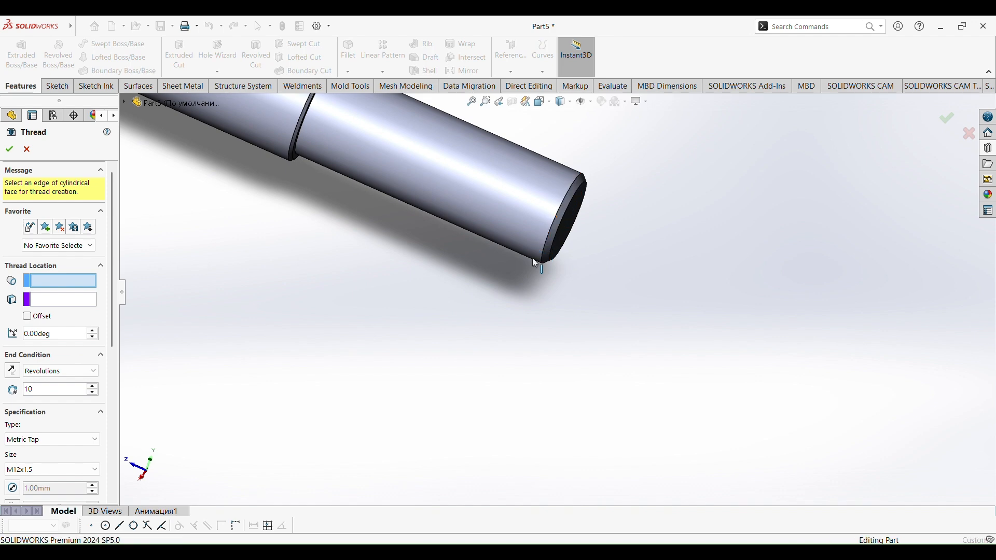
pyautogui.press('BackSpace')
pyautogui.press('BackSpace')
pyautogui.write('25')
pyautogui.press('Return')
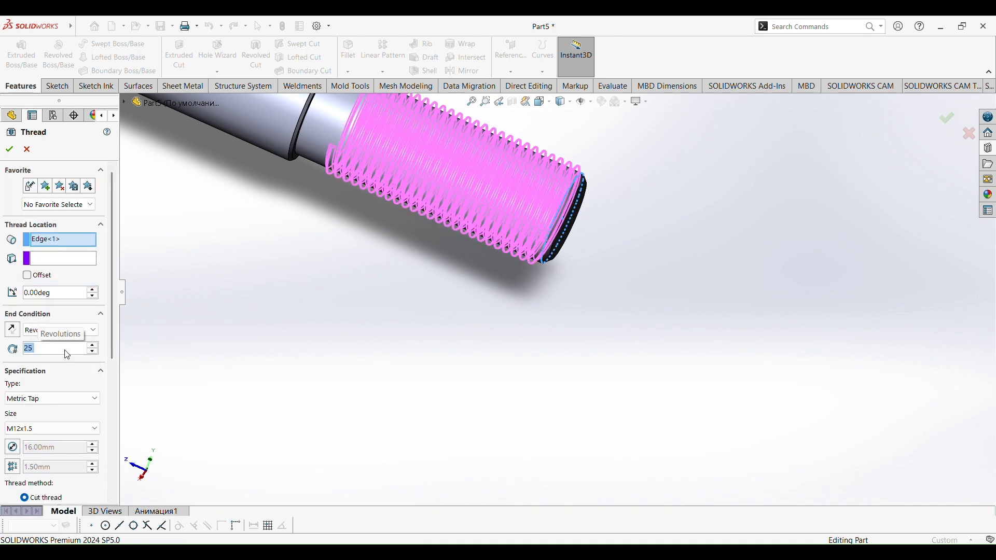
# Offset the thread's start by 3 mm in the reversed direction, beyond the shaft's free end.
pyautogui.click(30, 278)
pyautogui.click(12, 299)
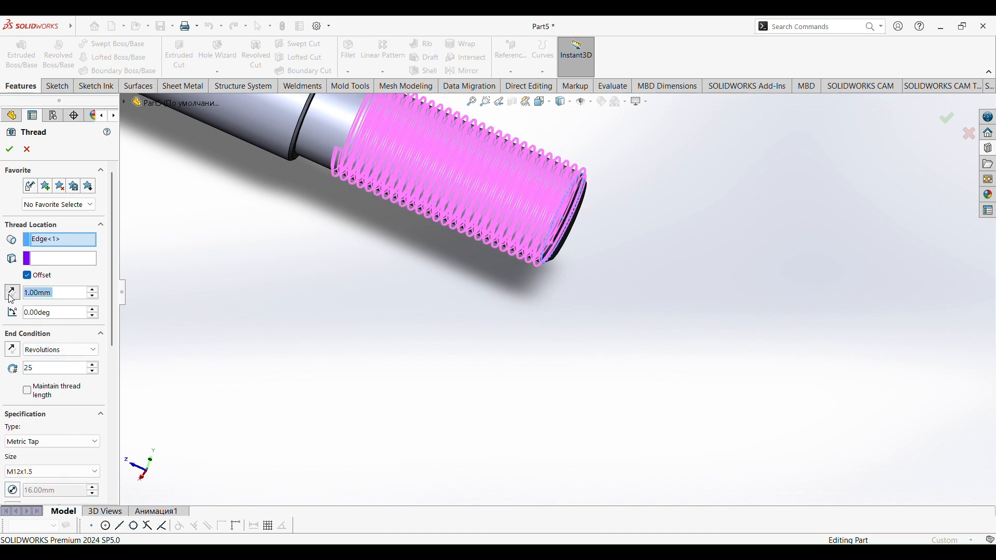
pyautogui.write('3')
pyautogui.press('Return')
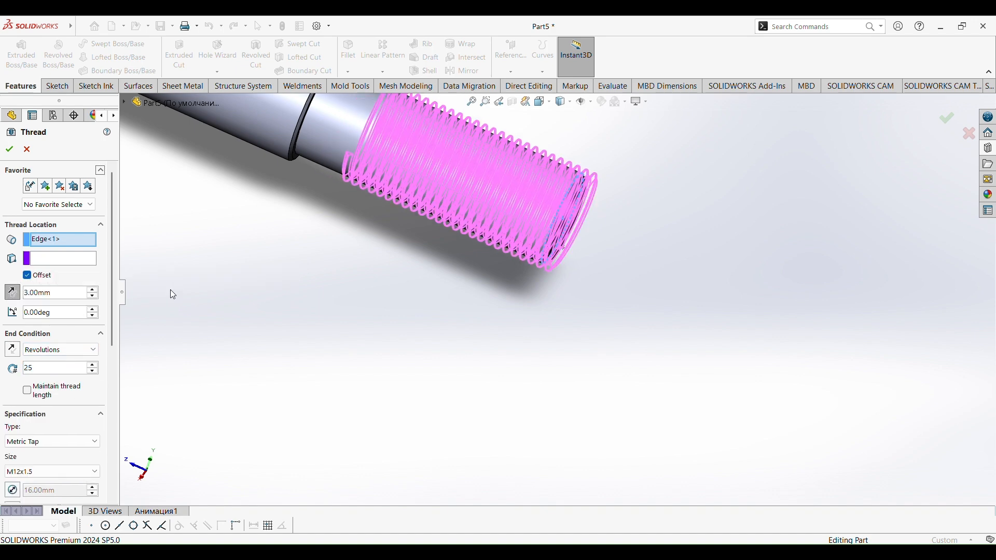
pyautogui.scroll(1, 61, 373)
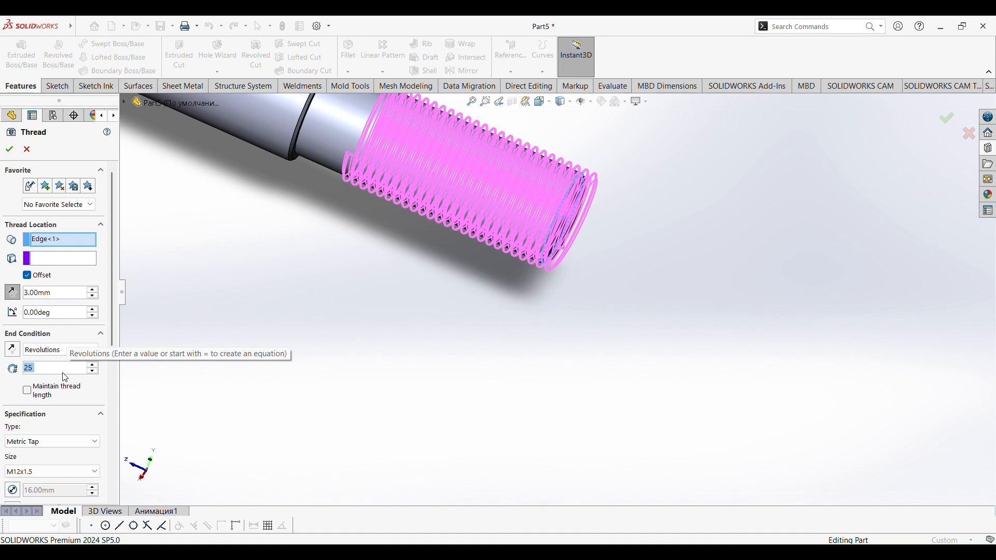
# Set the thread specification to type Metric Die, size M16x2.0.
pyautogui.click(28, 394)
pyautogui.click(28, 394)
pyautogui.click(31, 442)
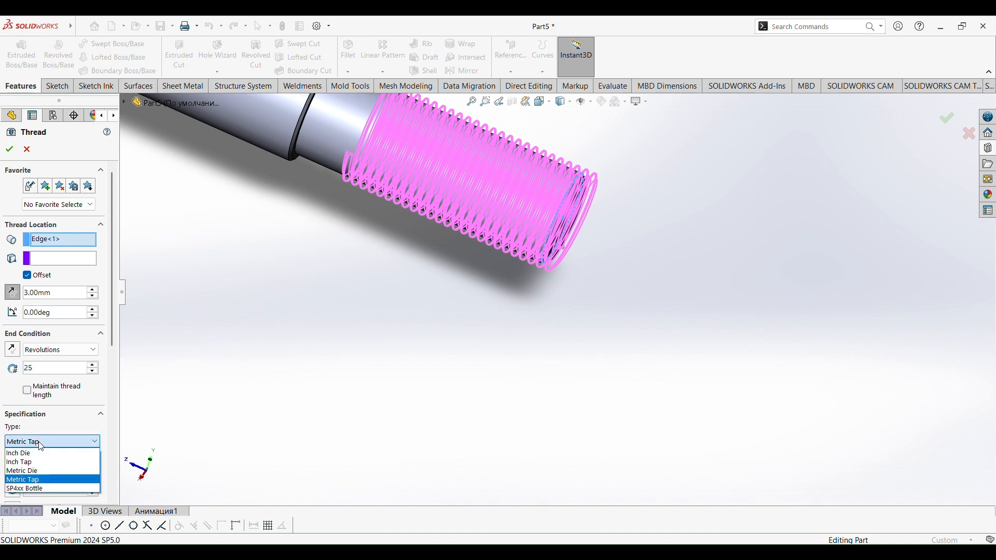
pyautogui.click(32, 473)
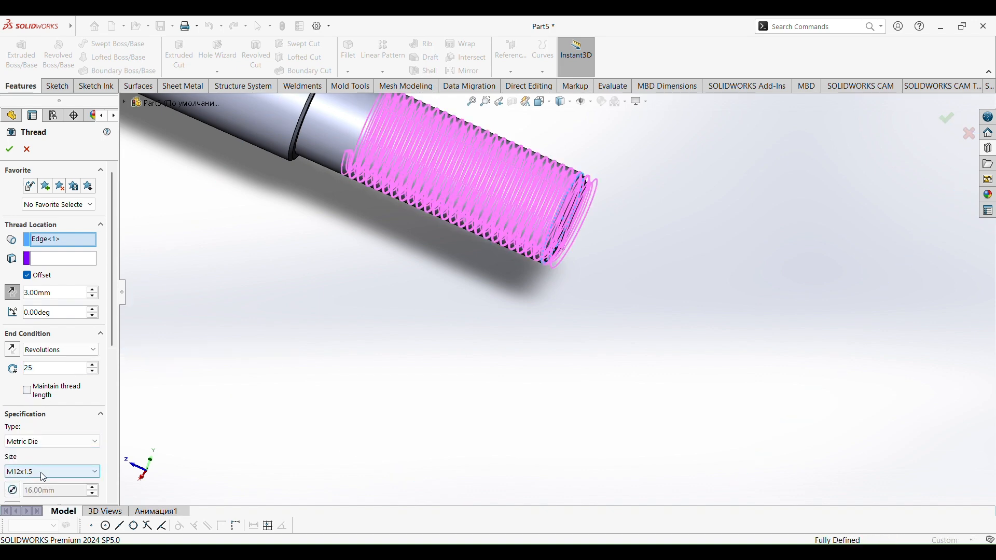
pyautogui.click(43, 473)
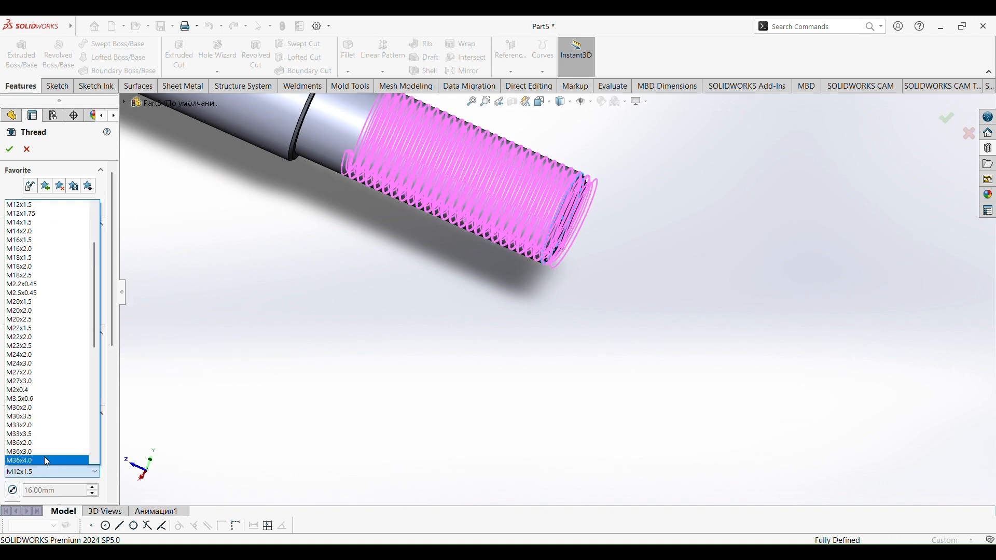
pyautogui.click(36, 250)
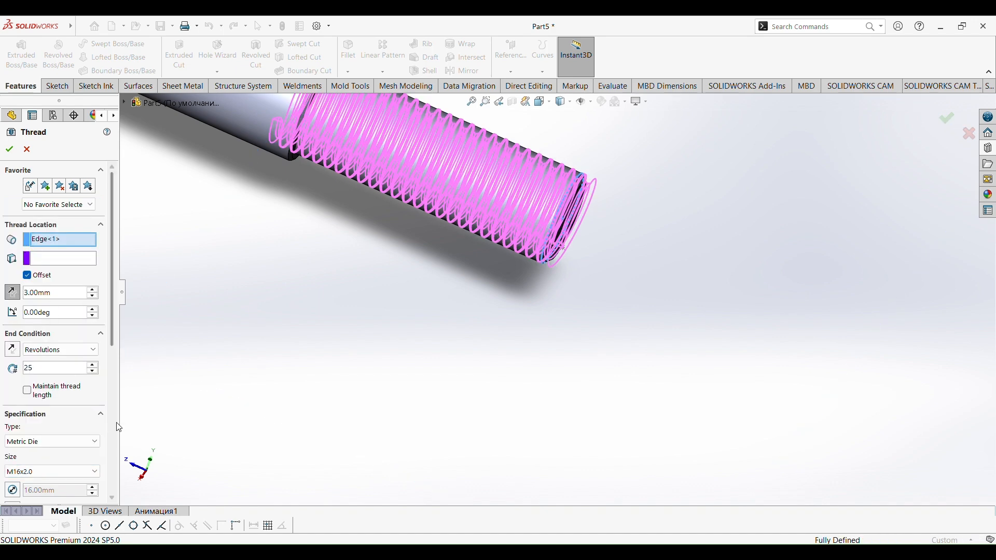
# Change the thread's end condition to Blind with a depth of 25 mm and create the cut thread.
pyautogui.moveTo(113, 317); pyautogui.dragTo(119, 418)
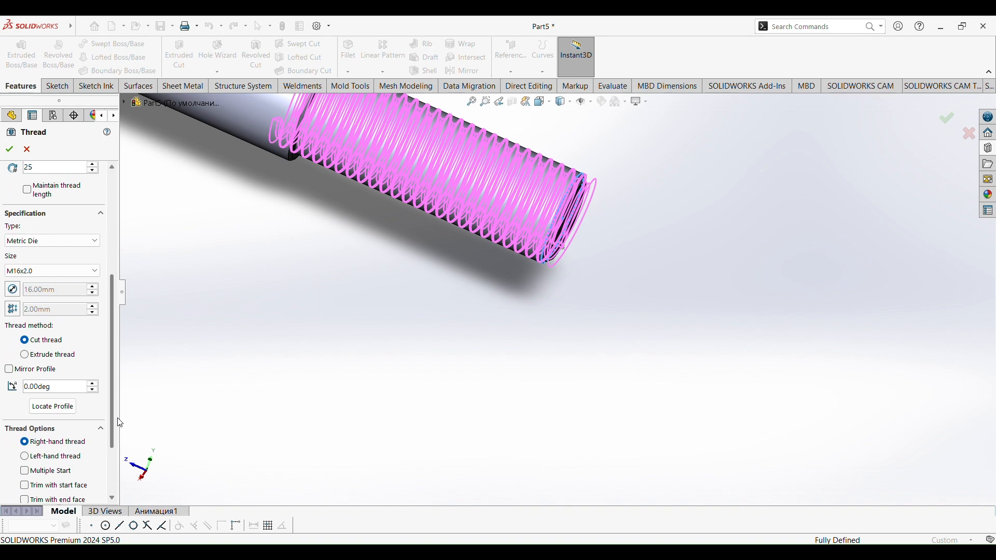
pyautogui.moveTo(114, 342); pyautogui.dragTo(114, 279)
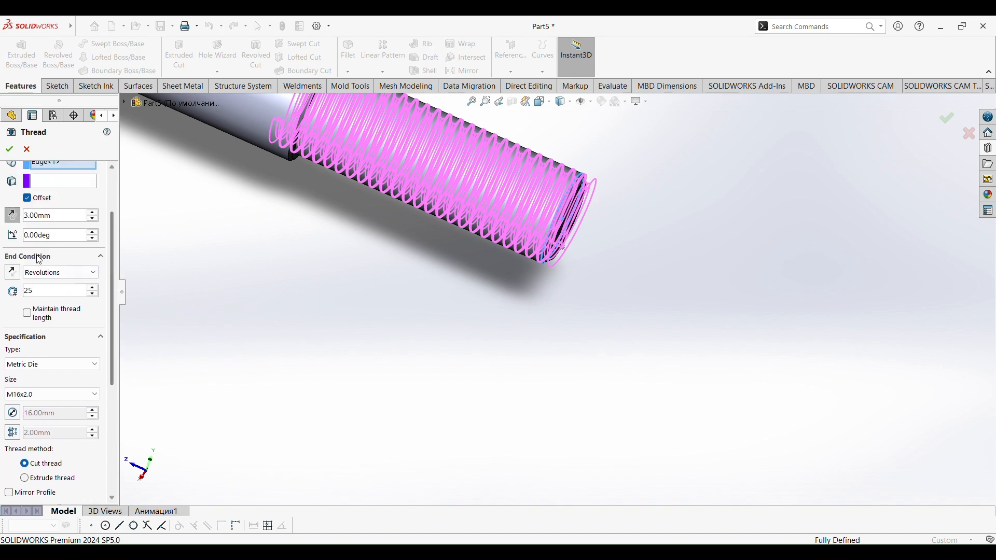
pyautogui.click(16, 276)
pyautogui.click(16, 277)
pyautogui.click(60, 273)
pyautogui.click(58, 282)
pyautogui.click(69, 283)
pyautogui.write('25')
pyautogui.press('Return')
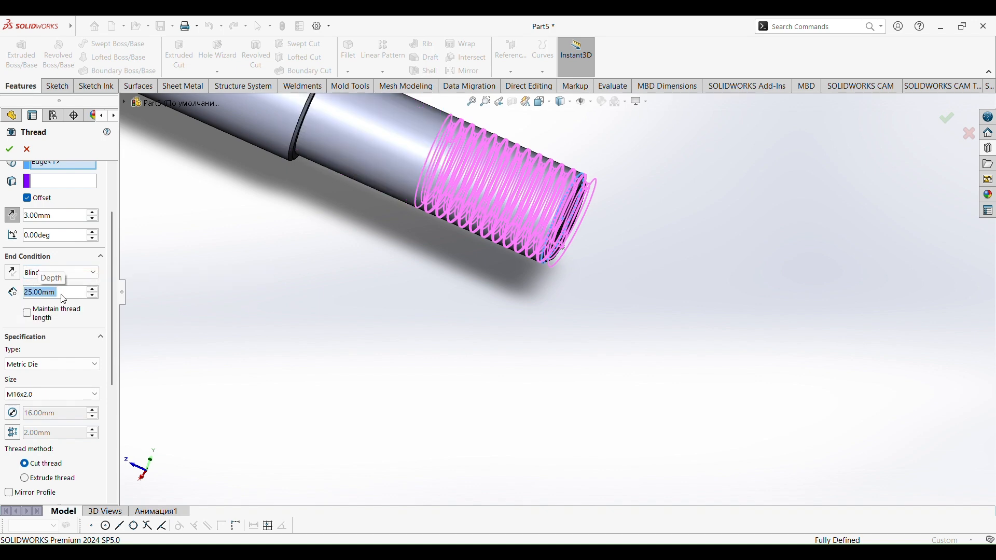
pyautogui.moveTo(111, 290); pyautogui.dragTo(117, 254)
pyautogui.click(10, 150)
# Inspect the cut thread at the bolt's end and the whole bolt from several angles.
pyautogui.moveTo(309, 287); pyautogui.dragTo(343, 423, button='middle')
pyautogui.scroll(-5, 503, 271)
pyautogui.scroll(3, 503, 271)
pyautogui.moveTo(590, 227); pyautogui.dragTo(592, 260, button='middle')
pyautogui.scroll(5, 593, 260)
pyautogui.moveTo(545, 294); pyautogui.dragTo(558, 236, button='middle')
pyautogui.scroll(-3, 560, 234)
# Colour the whole bolt light orange from the standard swatch after trying several other shades.
pyautogui.click(603, 106)
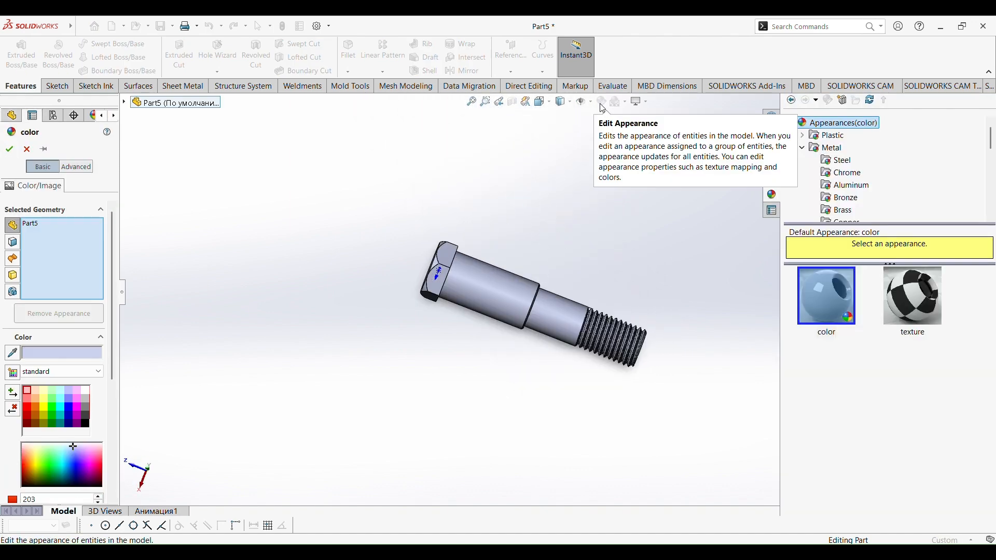
pyautogui.click(35, 393)
pyautogui.click(36, 391)
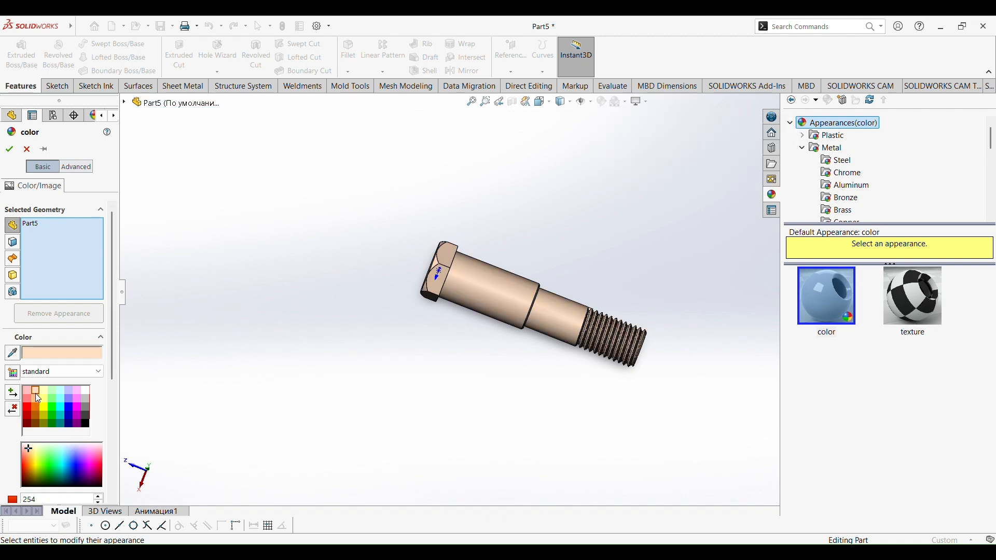
pyautogui.click(35, 406)
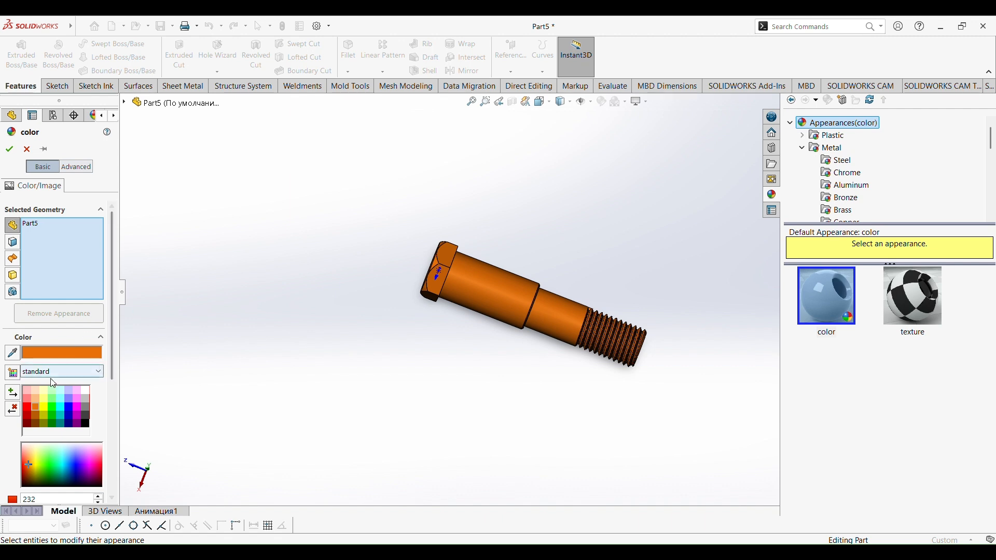
pyautogui.click(27, 394)
pyautogui.click(28, 398)
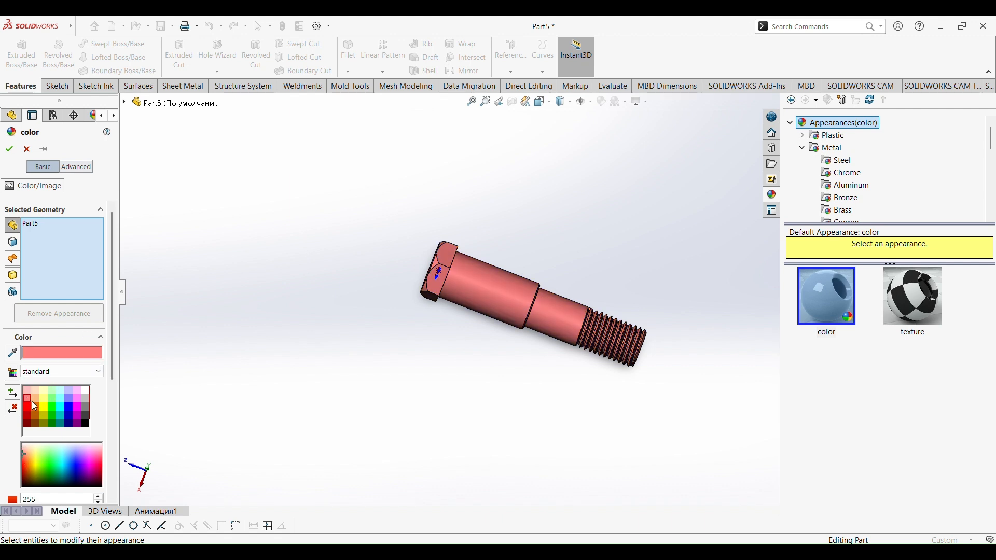
pyautogui.click(42, 398)
pyautogui.click(34, 402)
pyautogui.click(35, 412)
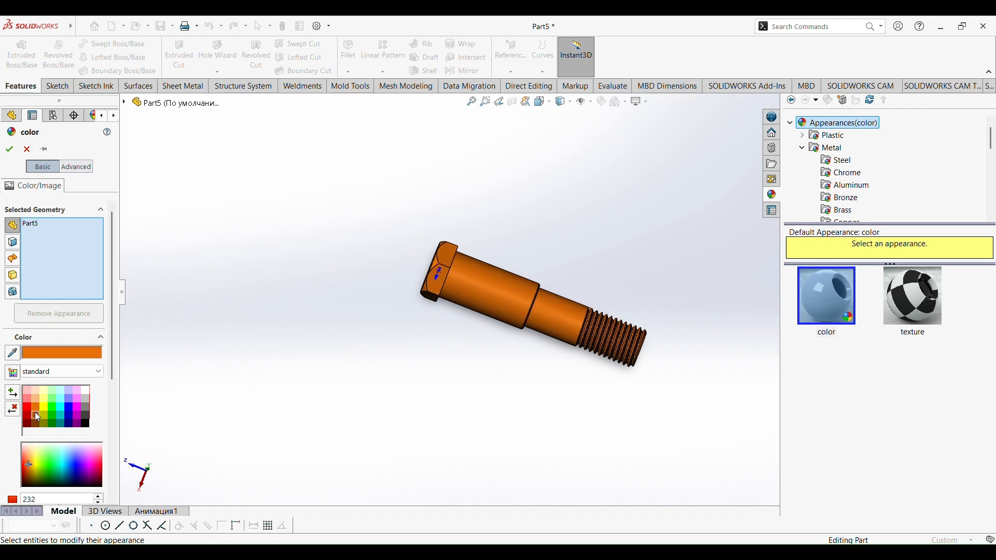
pyautogui.click(35, 401)
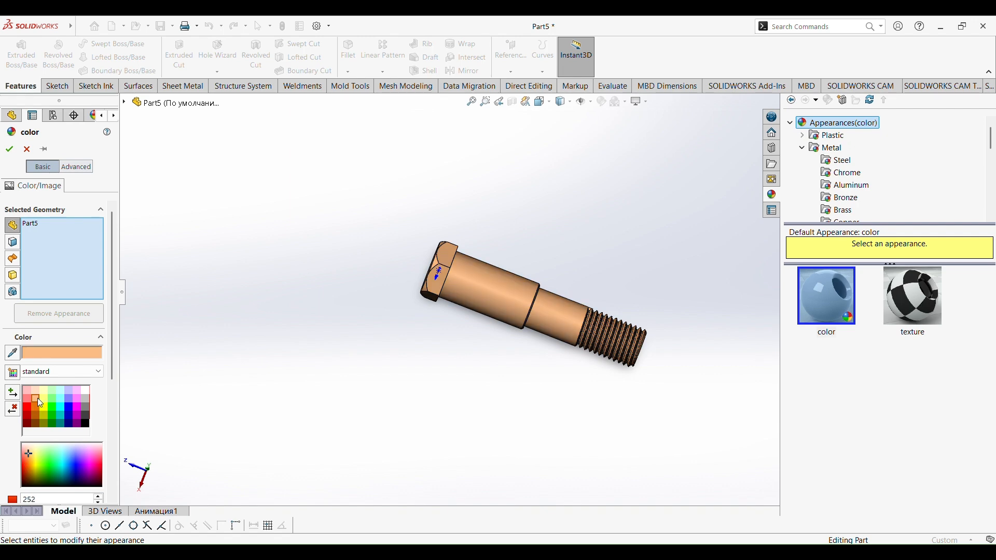
pyautogui.click(9, 149)
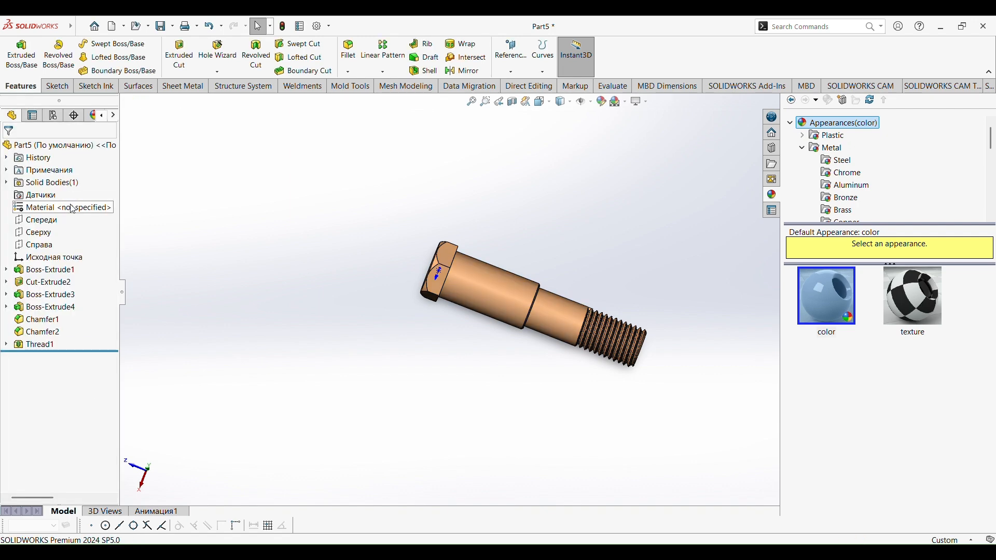
# Save the bolt as Part5 in the Chizmalar folder.
pyautogui.scroll(2, 463, 374)
pyautogui.click(615, 234)
pyautogui.moveTo(614, 235); pyautogui.dragTo(564, 413, button='middle')
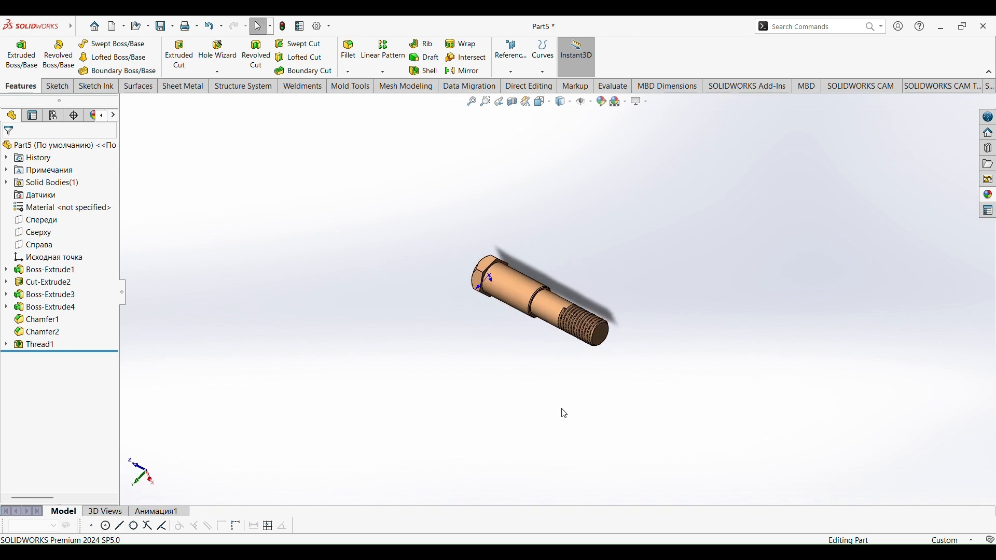
pyautogui.hotkey('ctrl', 's')
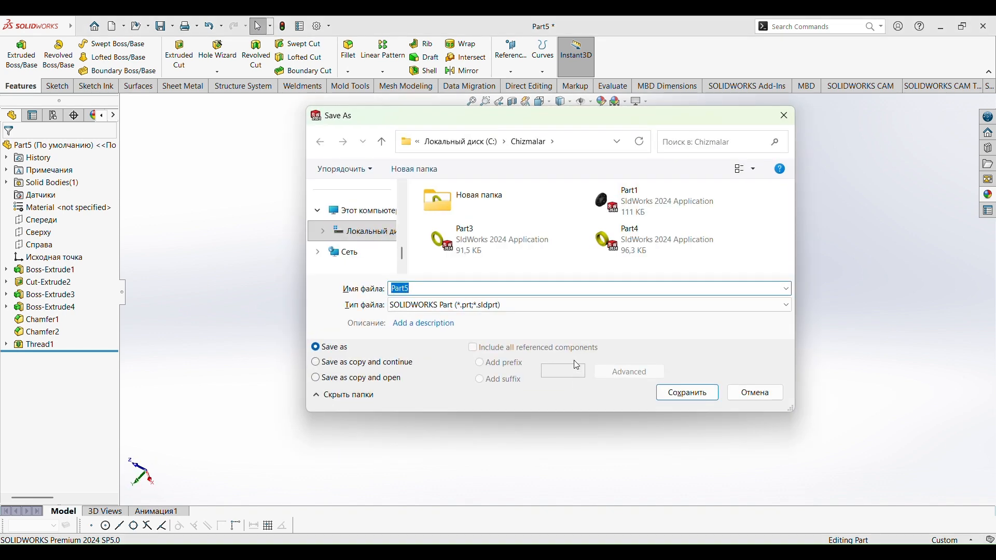
pyautogui.click(691, 394)
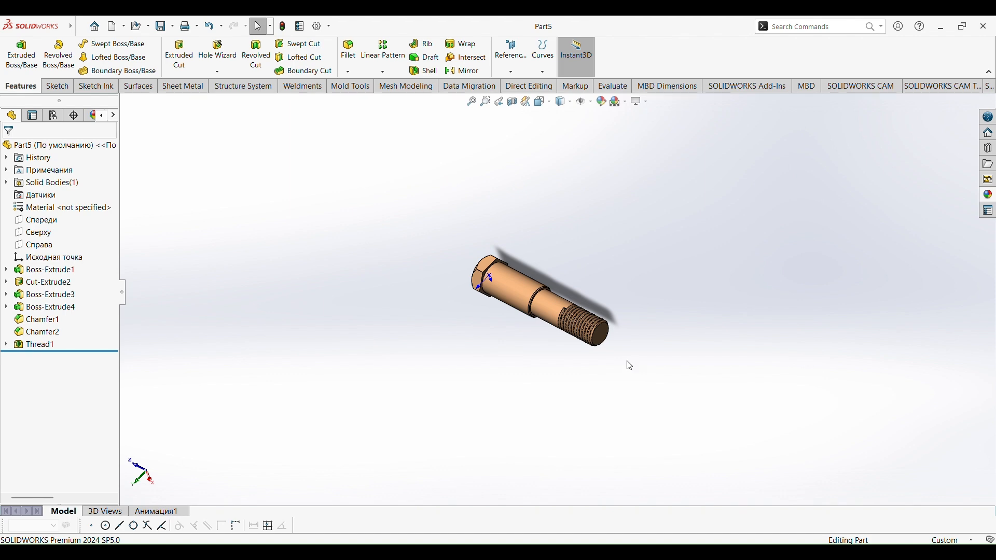
# Create a new part document and bring up its sketching tools.
pyautogui.scroll(-2, 550, 333)
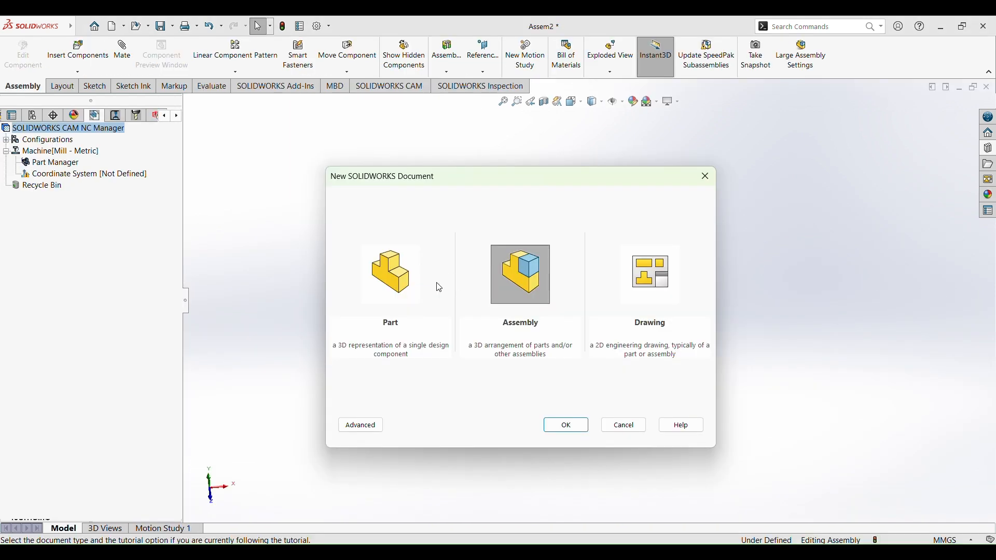
pyautogui.click(394, 282)
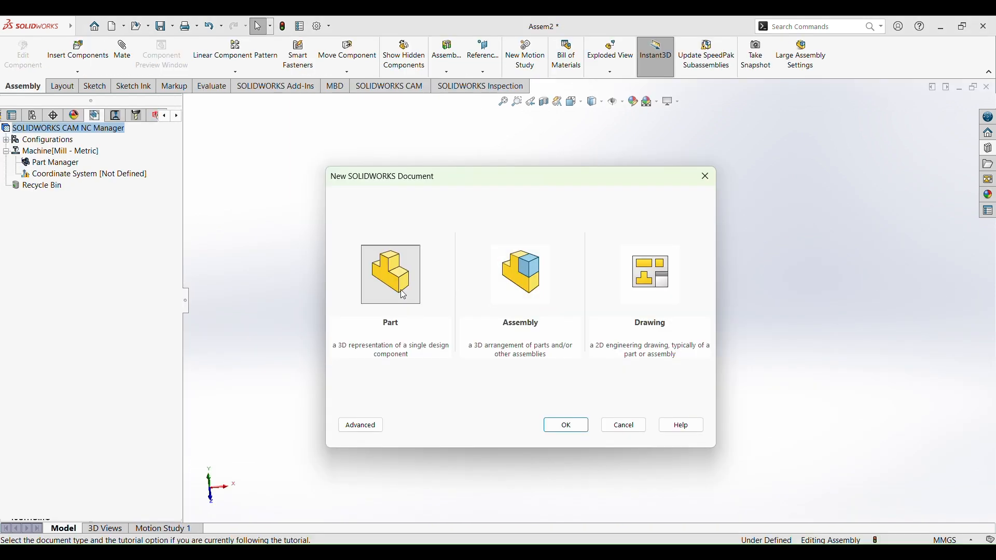
pyautogui.click(585, 426)
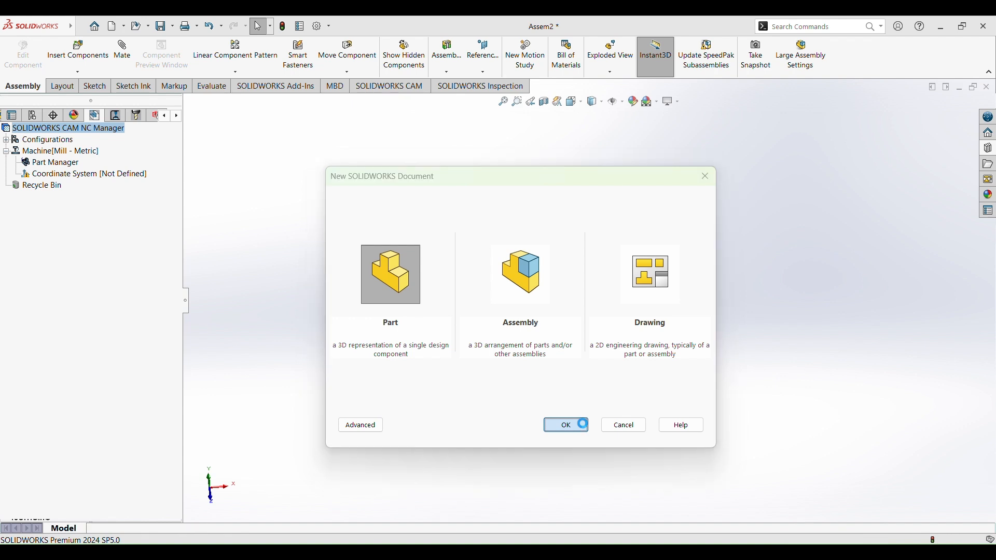
pyautogui.click(57, 86)
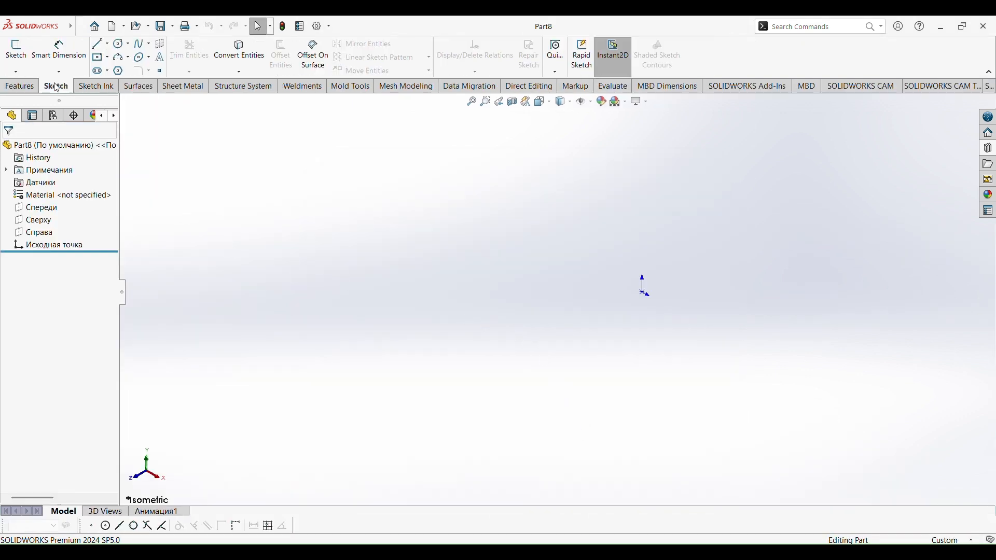
# Sketch a closed rectangle of construction lines about 20 mm high on the front plane, just above the origin.
pyautogui.click(106, 45)
pyautogui.click(122, 71)
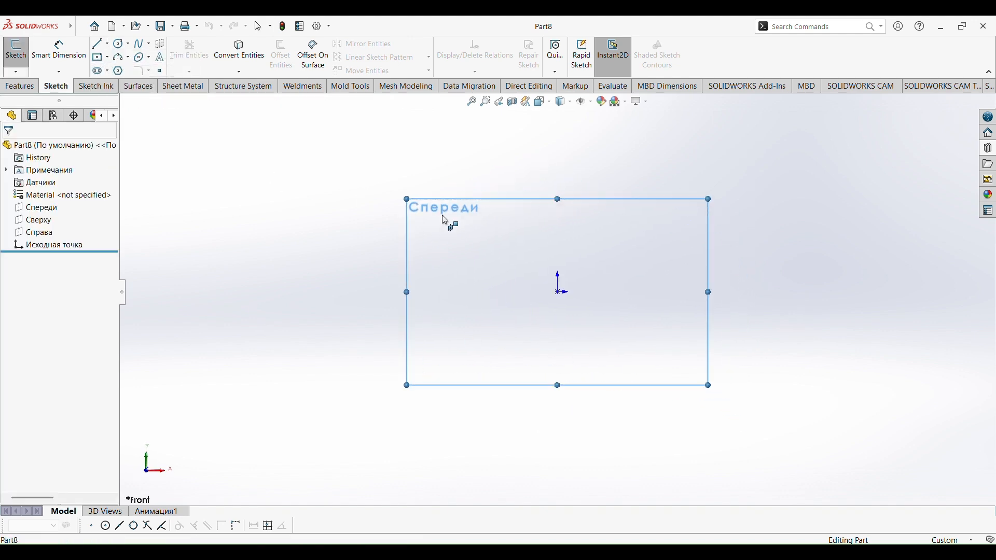
pyautogui.click(446, 208)
pyautogui.click(438, 227)
pyautogui.click(603, 227)
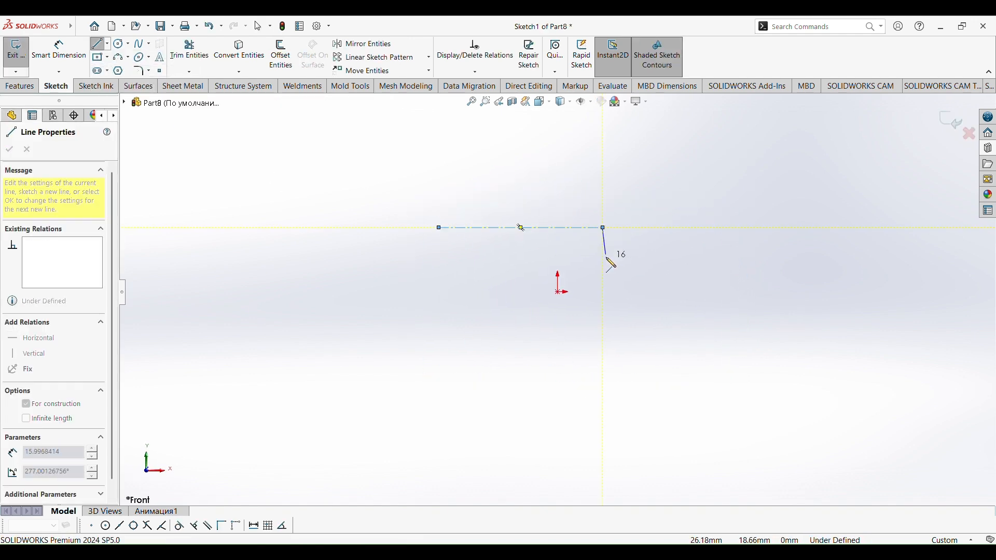
pyautogui.click(603, 264)
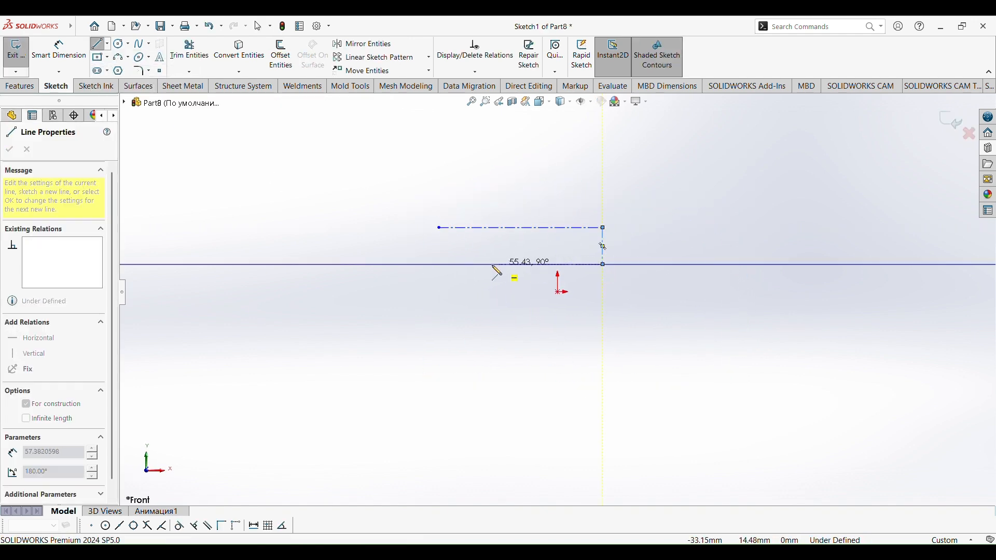
pyautogui.click(438, 264)
pyautogui.click(439, 227)
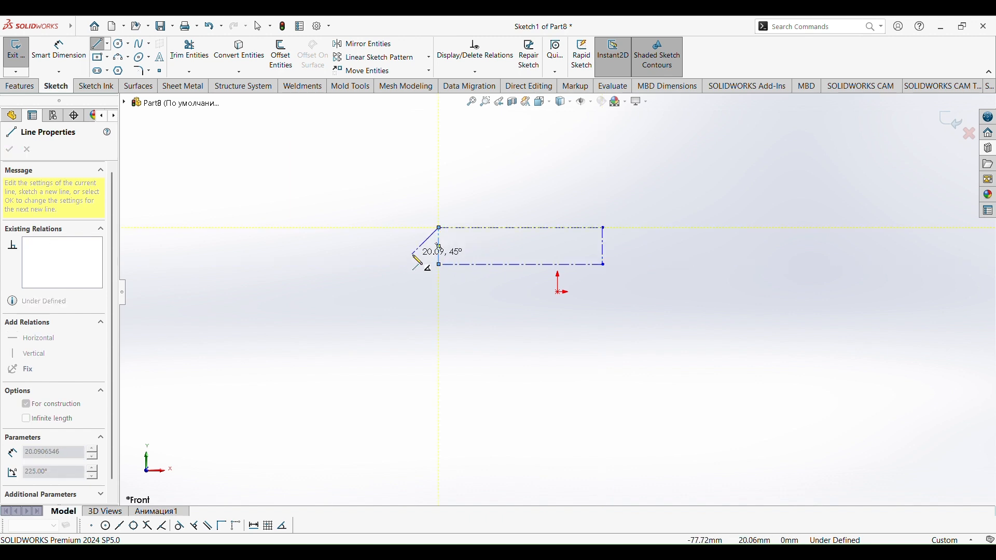
pyautogui.press('Escape')
# Draw three solid lines below the construction rectangle at its full width and convert its lower edge to solid, closing the profile.
pyautogui.click(106, 45)
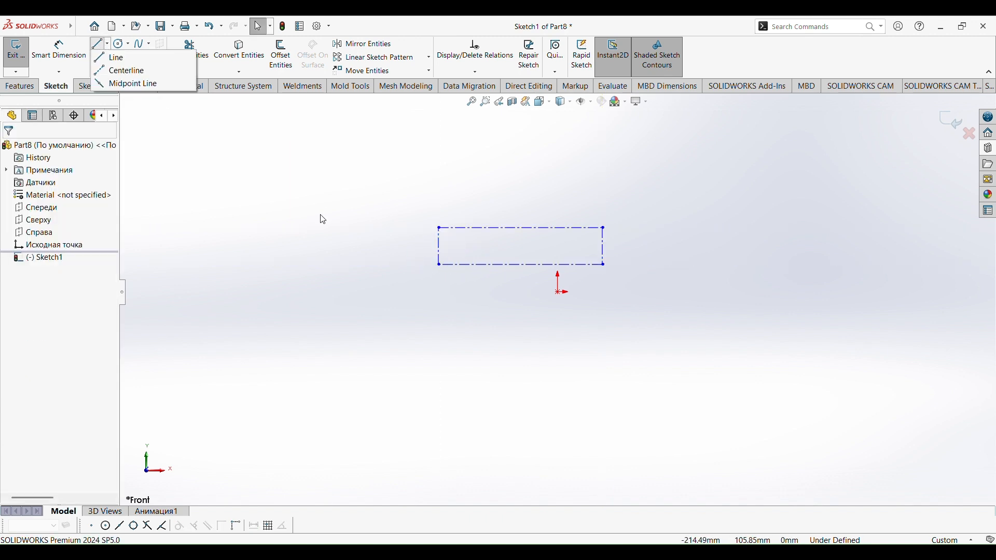
pyautogui.click(440, 266)
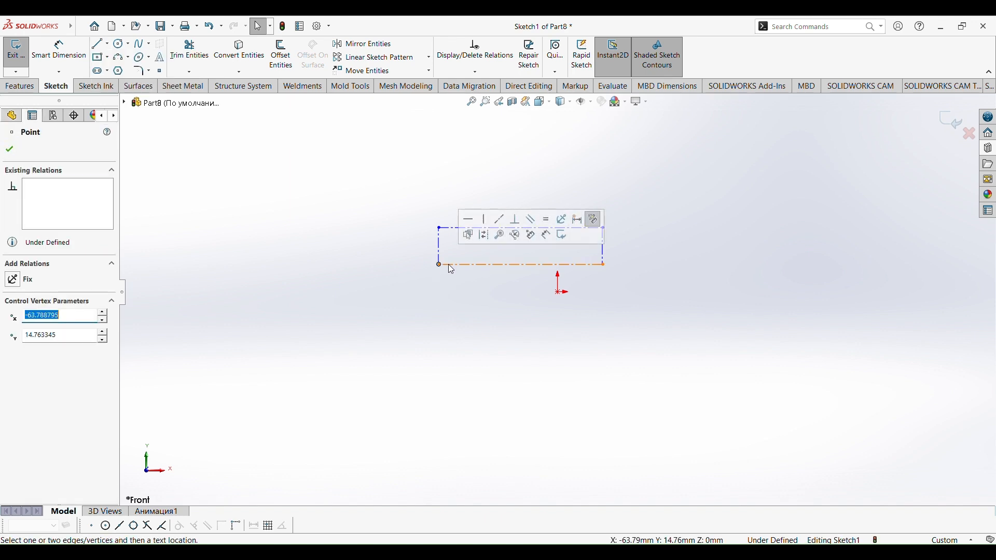
pyautogui.scroll(-5, 455, 277)
pyautogui.click(100, 45)
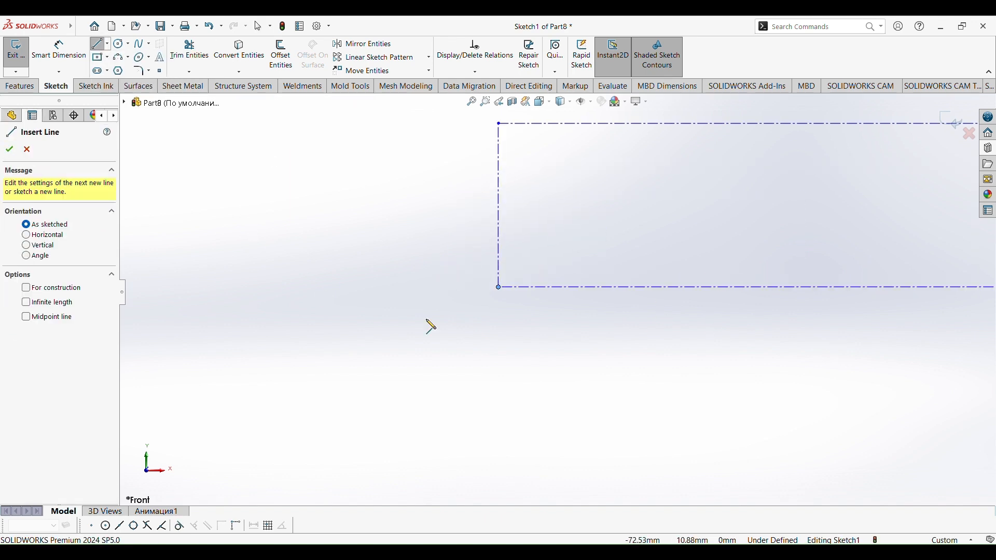
pyautogui.click(499, 289)
pyautogui.scroll(3, 506, 362)
pyautogui.click(535, 406)
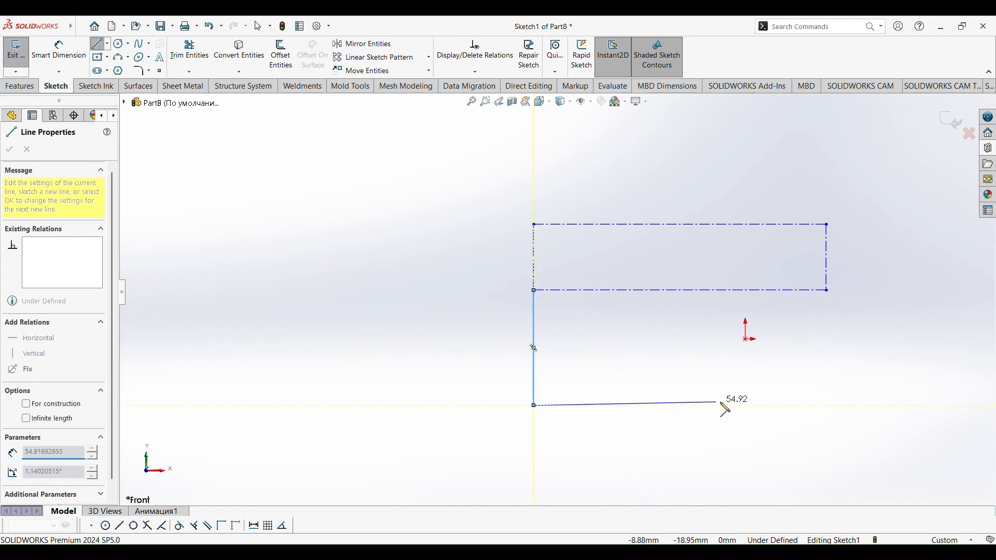
pyautogui.click(827, 406)
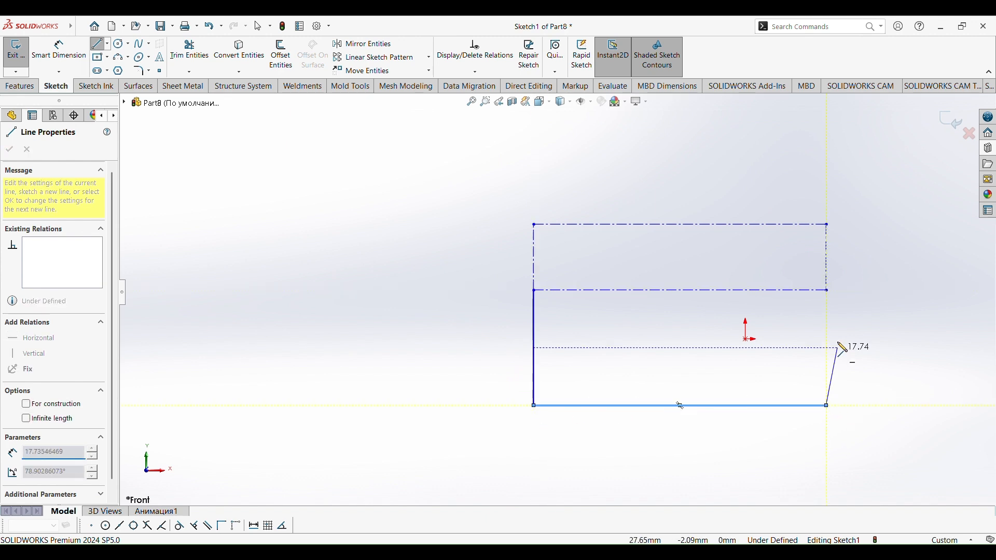
pyautogui.click(828, 291)
pyautogui.press('Escape')
pyautogui.rightClick(715, 290)
pyautogui.click(742, 275)
# Dimension the construction rectangle's height as 9.5 mm and the overall height down to the profile's bottom edge as 15.5 mm.
pyautogui.click(58, 50)
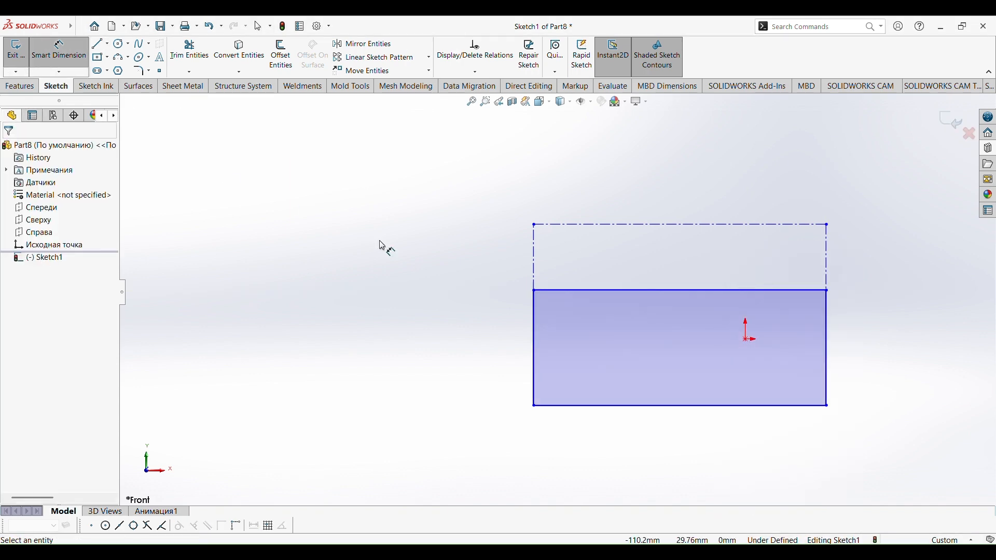
pyautogui.click(536, 264)
pyautogui.click(431, 274)
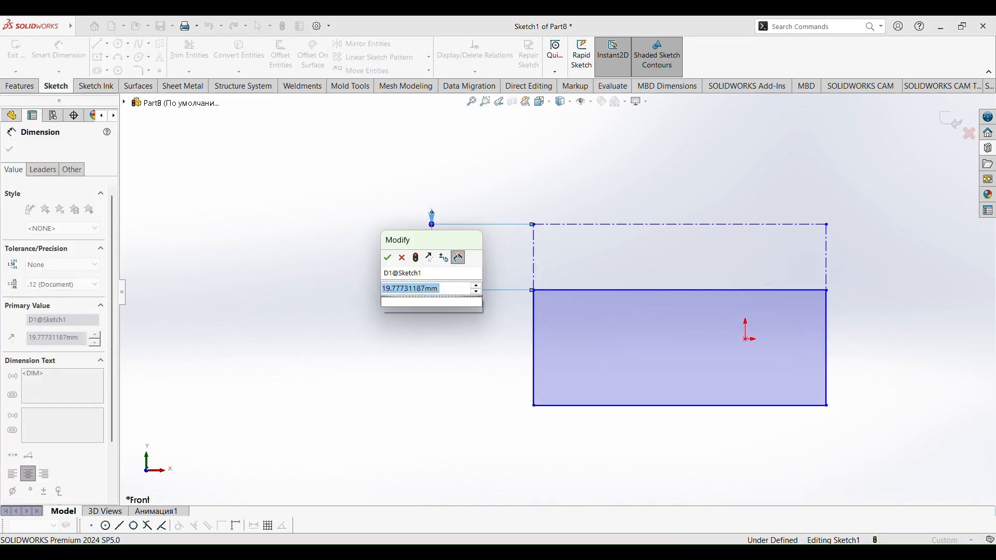
pyautogui.write('9.5')
pyautogui.press('Return')
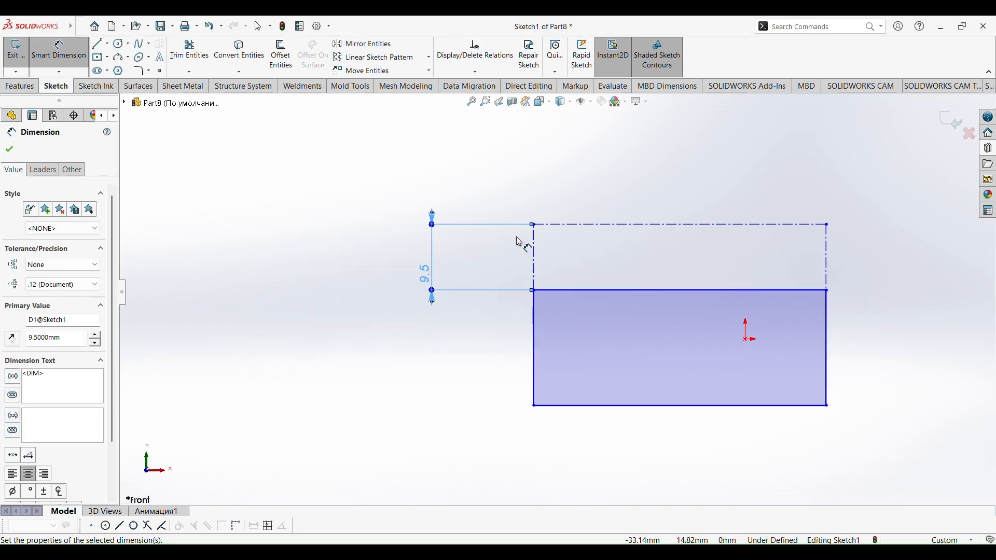
pyautogui.click(534, 226)
pyautogui.click(534, 405)
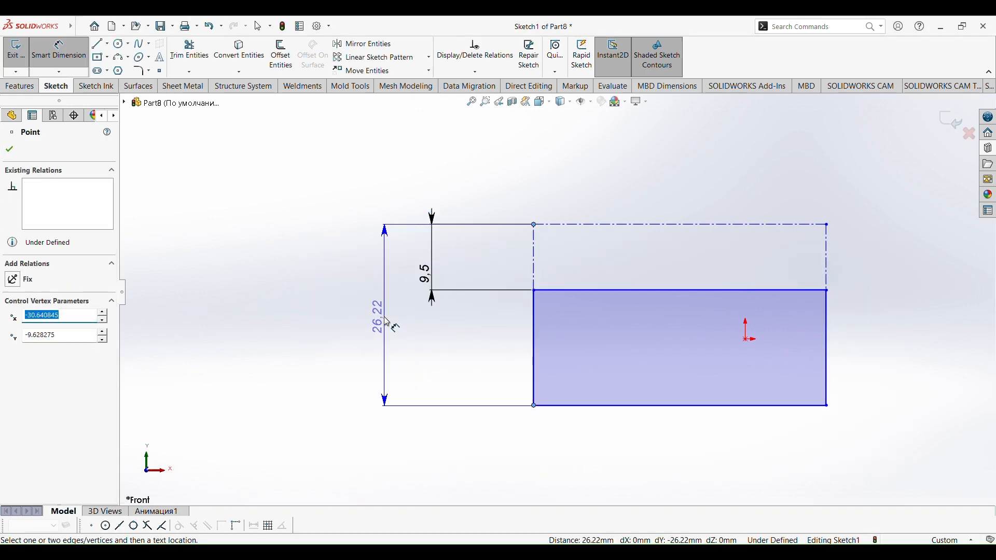
pyautogui.click(384, 303)
pyautogui.write('15.5')
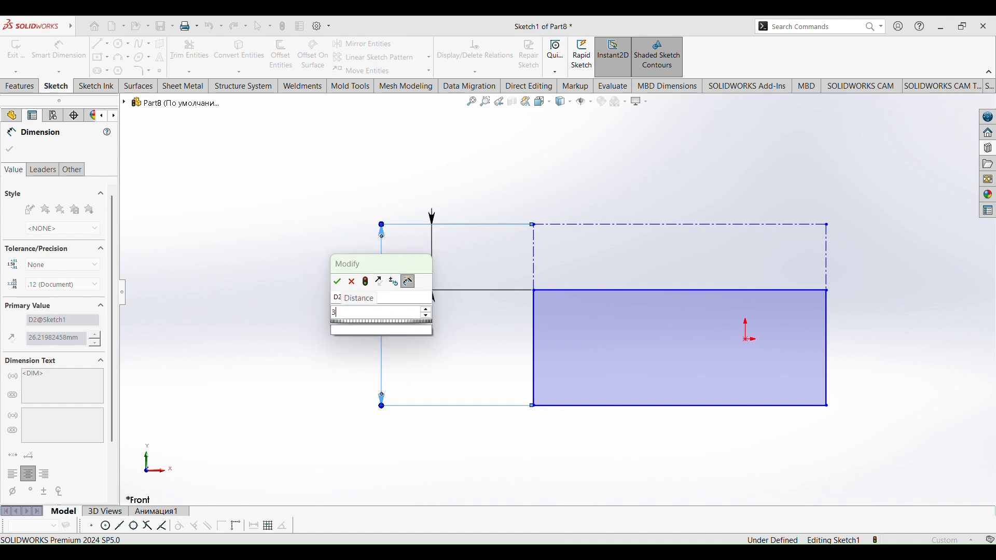
pyautogui.press('Return')
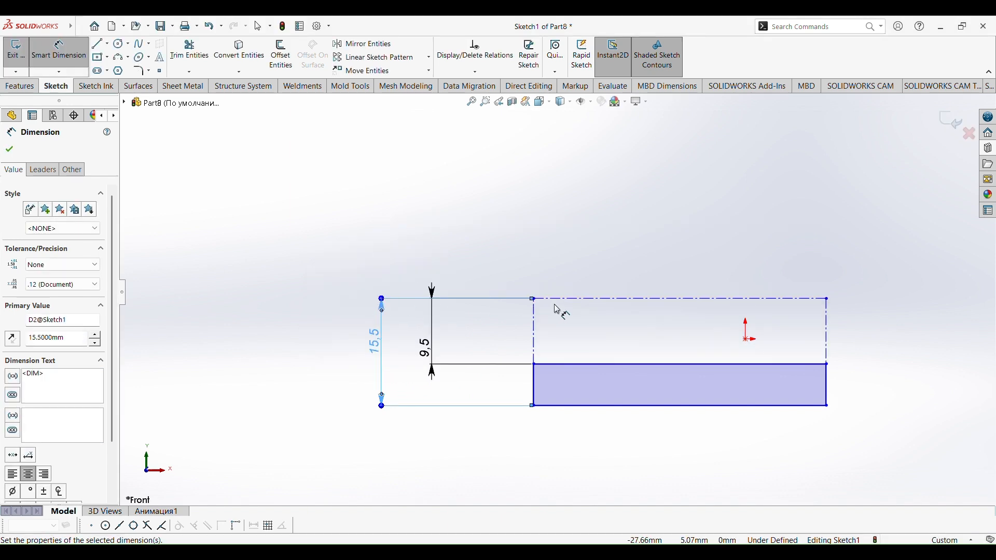
# Set the sketch width to 30 mm and revolve the solid profile 360° about the upper construction line.
pyautogui.click(622, 301)
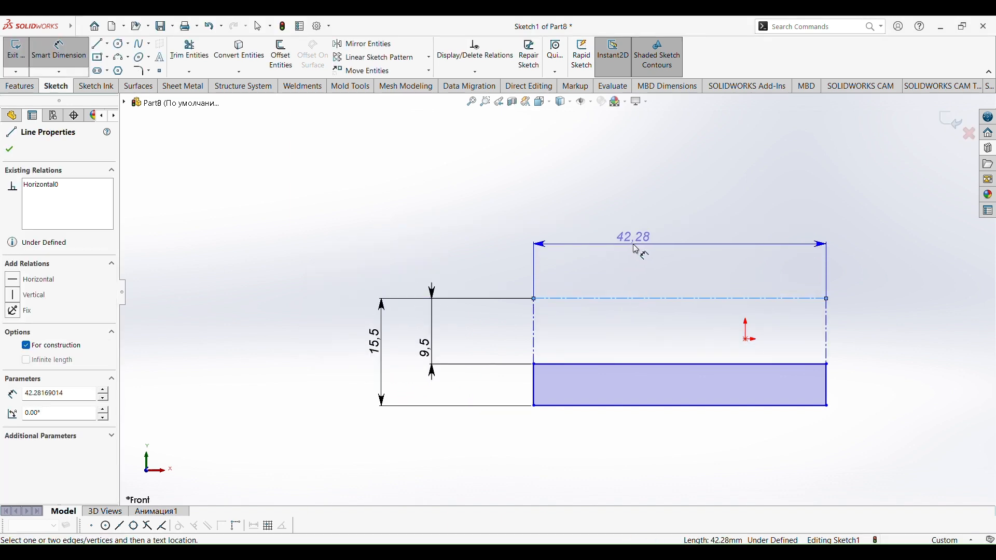
pyautogui.click(646, 250)
pyautogui.write('30')
pyautogui.press('Return')
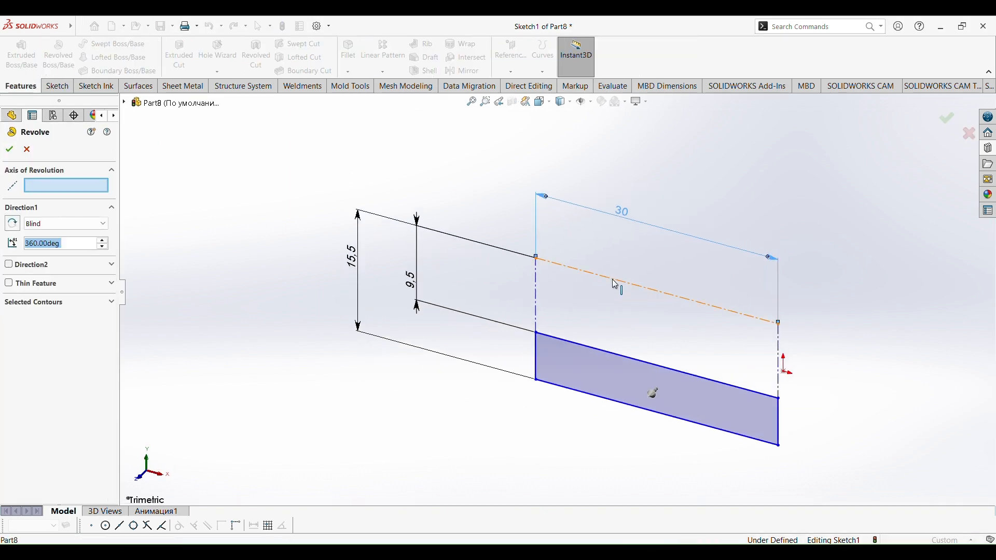
pyautogui.click(608, 281)
pyautogui.click(10, 150)
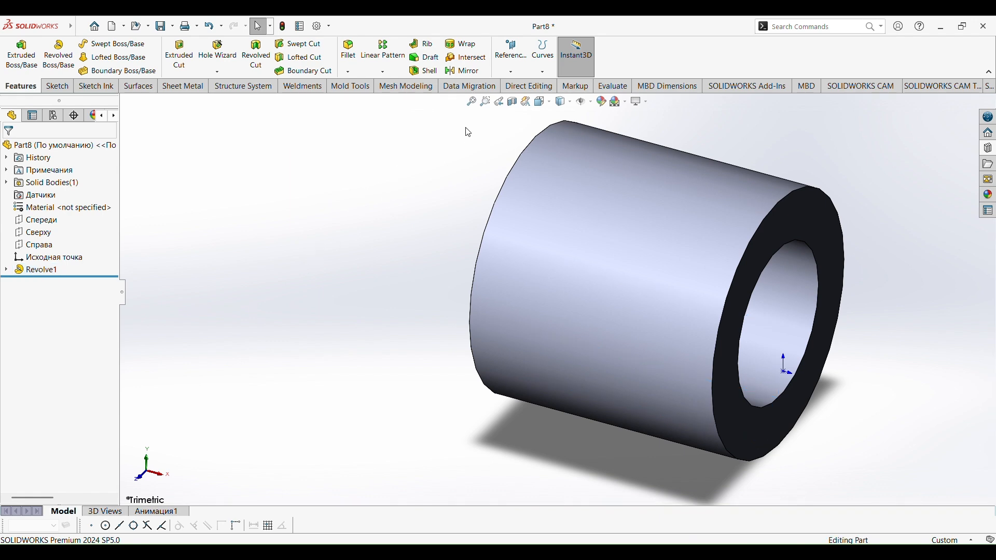
# Colour the whole sleeve red from the standard swatch.
pyautogui.click(618, 101)
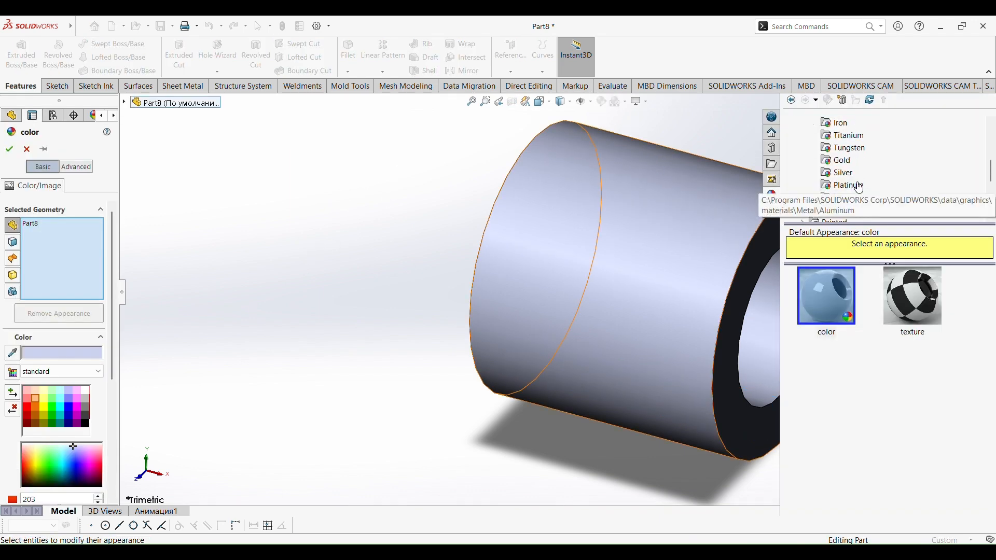
pyautogui.click(26, 406)
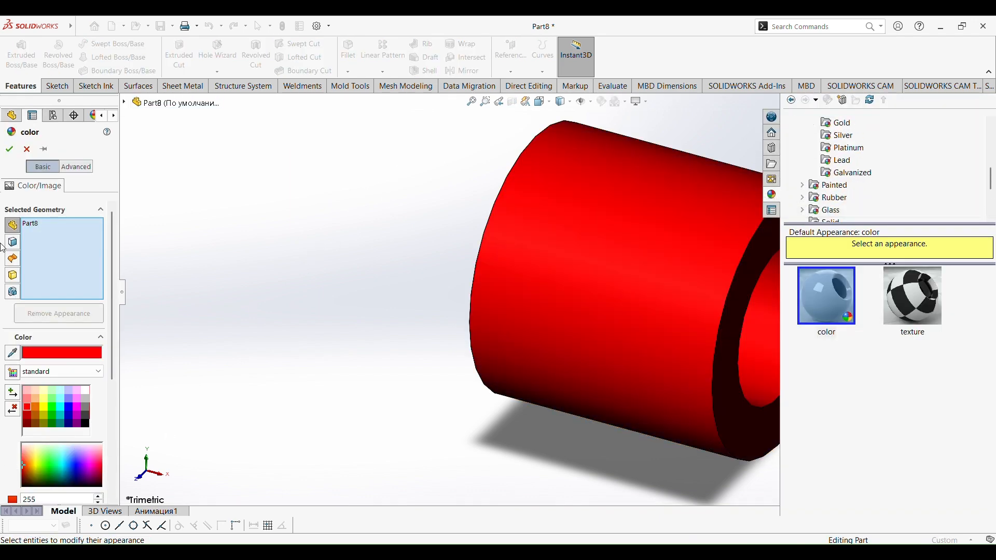
pyautogui.click(9, 150)
pyautogui.scroll(5, 356, 336)
pyautogui.moveTo(356, 337)
pyautogui.mouseDown(button='middle')
pyautogui.moveTo(415, 375)
pyautogui.moveTo(351, 331)
pyautogui.mouseUp(button='middle')
# Save the red sleeve part.
pyautogui.hotkey('ctrl', 's')
pyautogui.click(683, 390)
pyautogui.scroll(2, 652, 392)
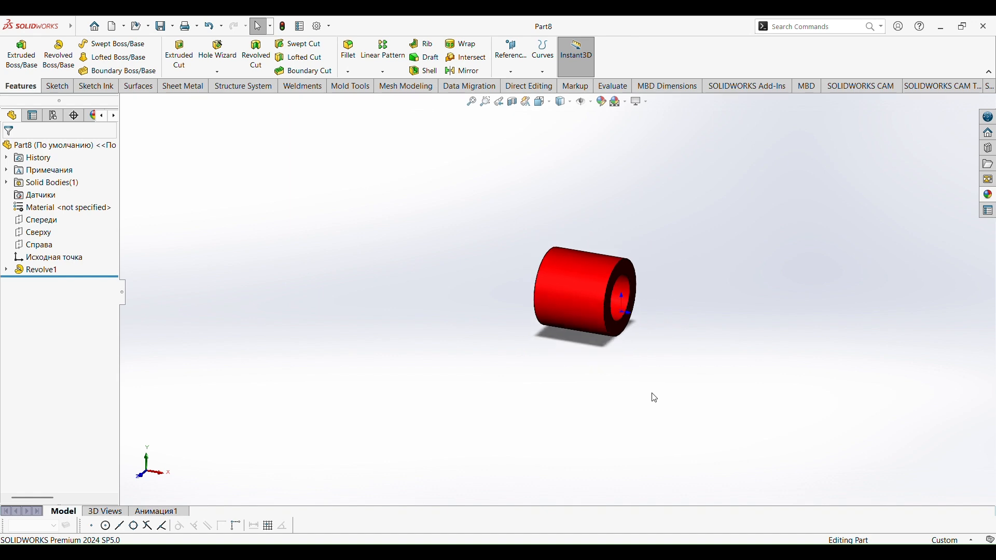
pyautogui.scroll(-1, 652, 393)
# Create a new assembly and place the flange hubs Part1 and Part2 side by side in it.
pyautogui.hotkey('ctrl', 'n')
pyautogui.click(531, 285)
pyautogui.click(572, 426)
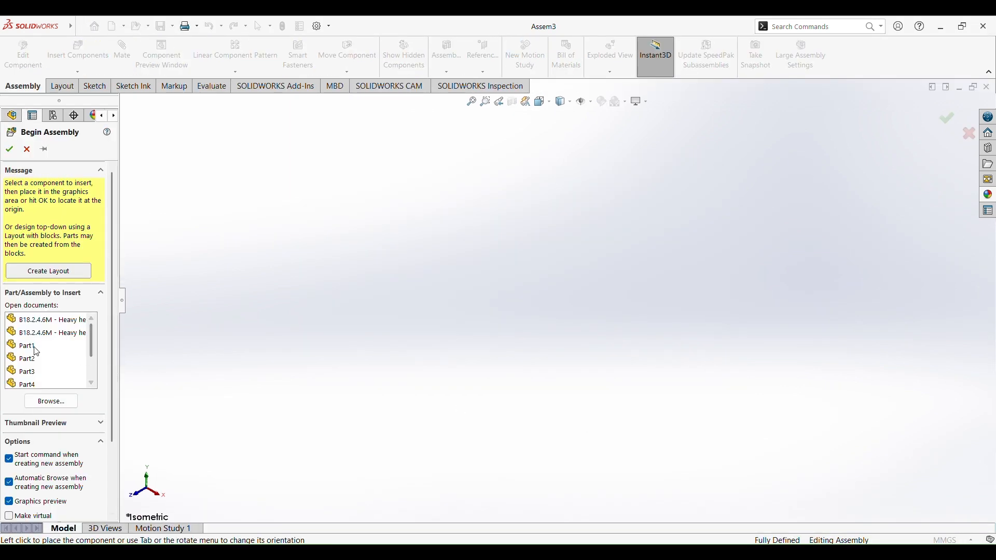
pyautogui.click(28, 345)
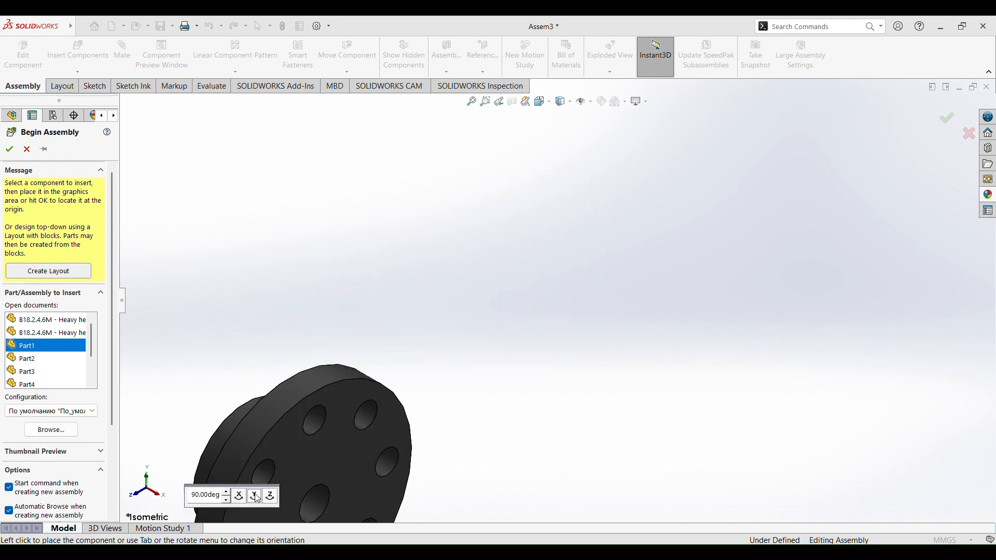
pyautogui.click(454, 285)
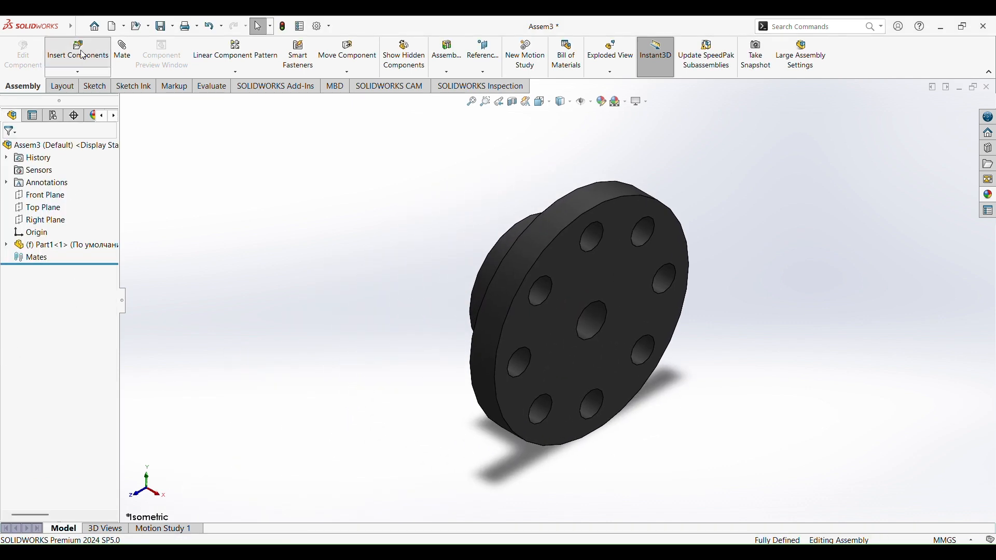
pyautogui.click(83, 55)
pyautogui.click(26, 338)
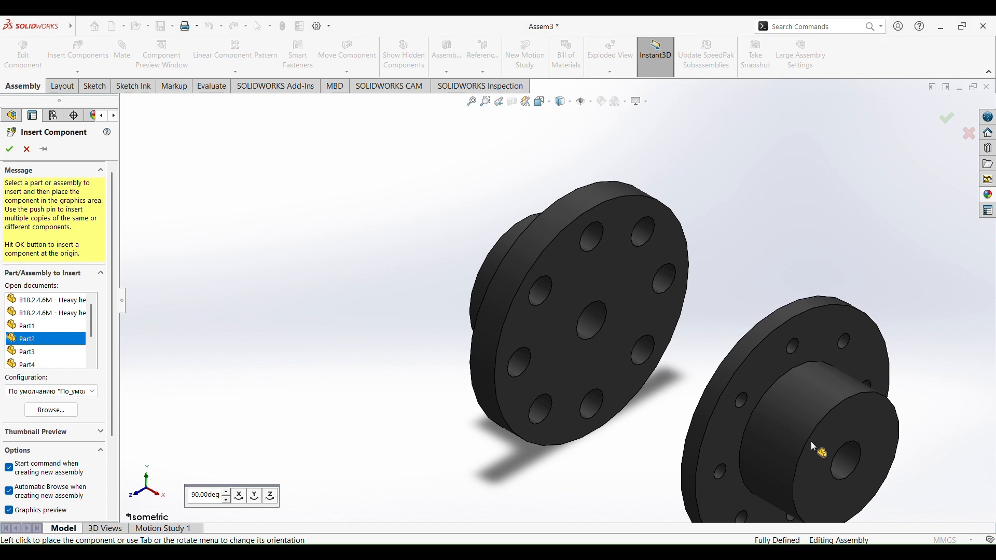
pyautogui.click(814, 447)
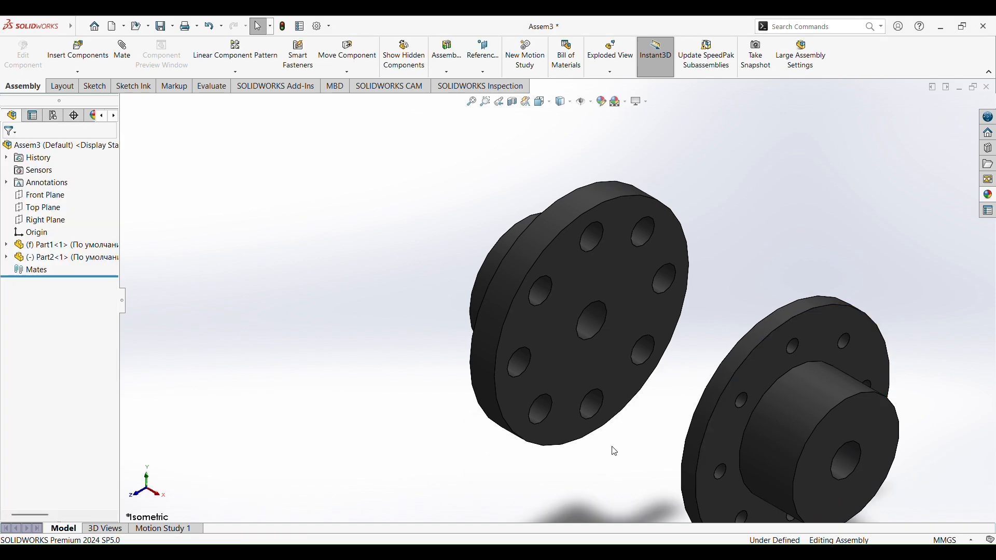
# Add a concentric mate between a bolt-hole edge on Part1 and a bolt-hole edge on Part2.
pyautogui.click(539, 291)
pyautogui.moveTo(638, 442); pyautogui.dragTo(733, 491, button='middle')
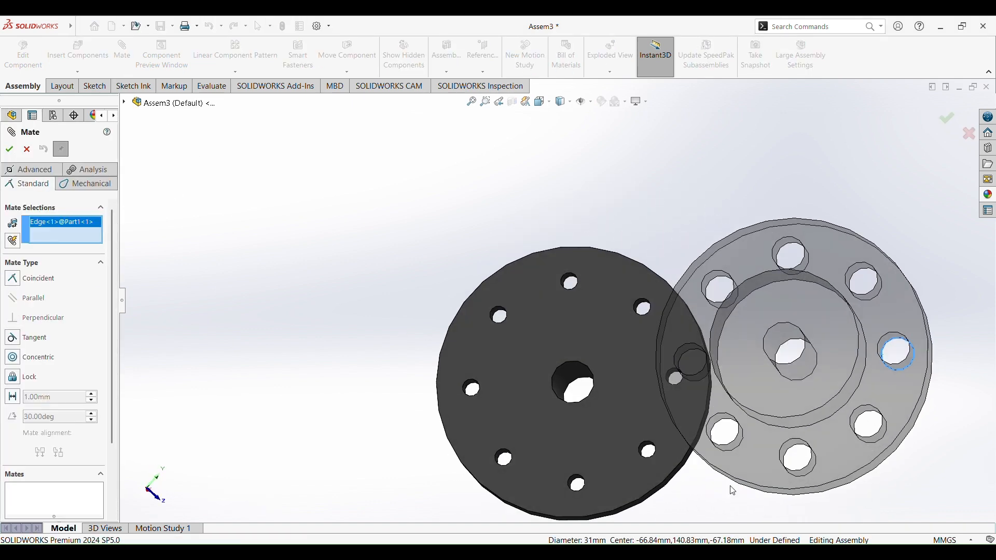
pyautogui.click(677, 384)
pyautogui.moveTo(590, 400); pyautogui.dragTo(412, 328, button='middle')
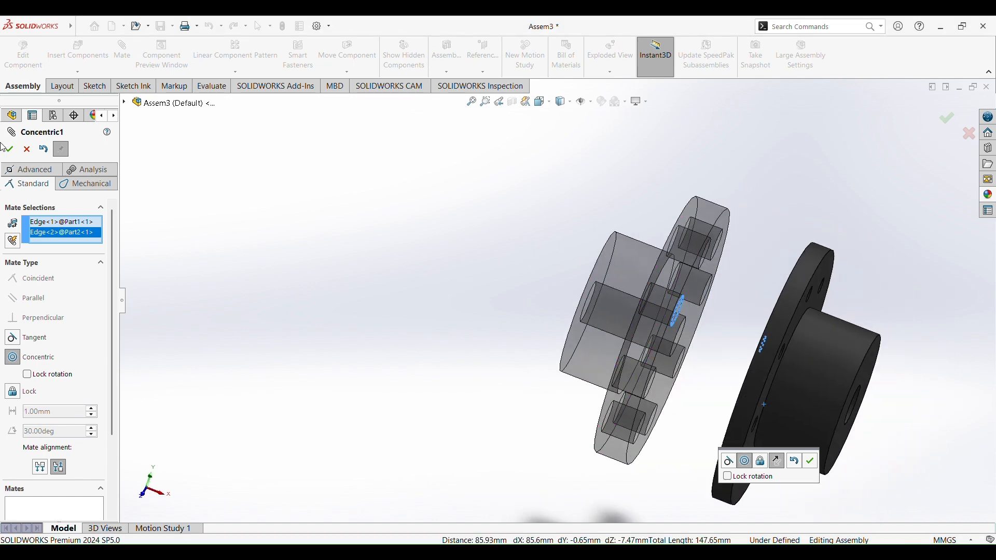
pyautogui.click(9, 149)
pyautogui.moveTo(360, 425); pyautogui.dragTo(551, 400, button='middle')
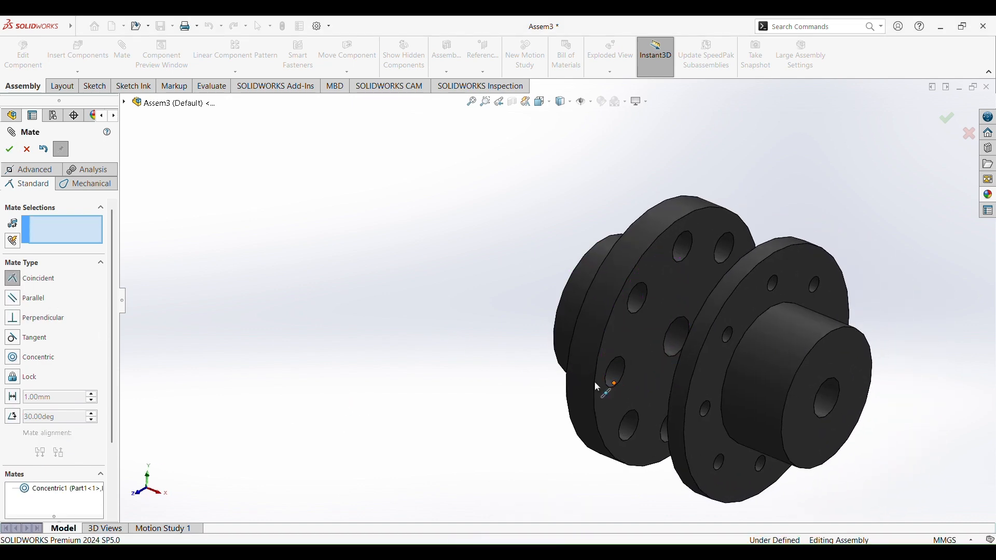
# Add a coincident mate between Part1's bolt-hole edge and Part2's flat flange face so the two flanges sit against each other.
pyautogui.click(643, 313)
pyautogui.moveTo(473, 347); pyautogui.dragTo(591, 404, button='middle')
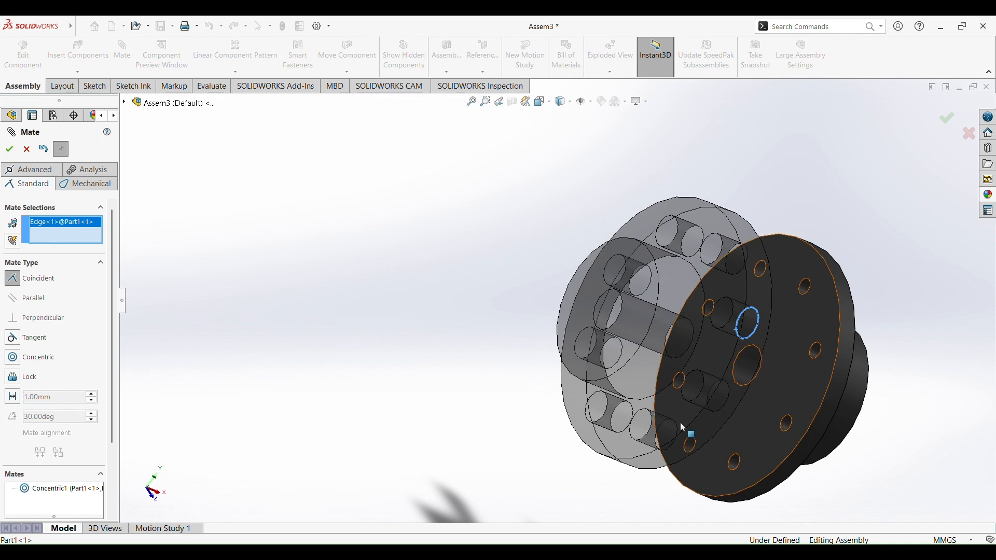
pyautogui.click(813, 361)
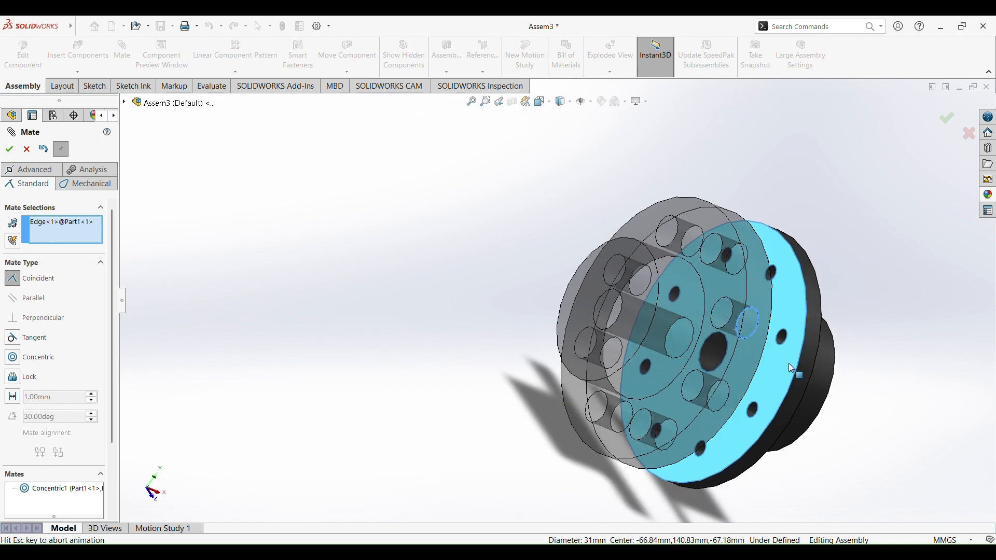
pyautogui.click(10, 148)
pyautogui.moveTo(402, 407); pyautogui.dragTo(324, 371, button='middle')
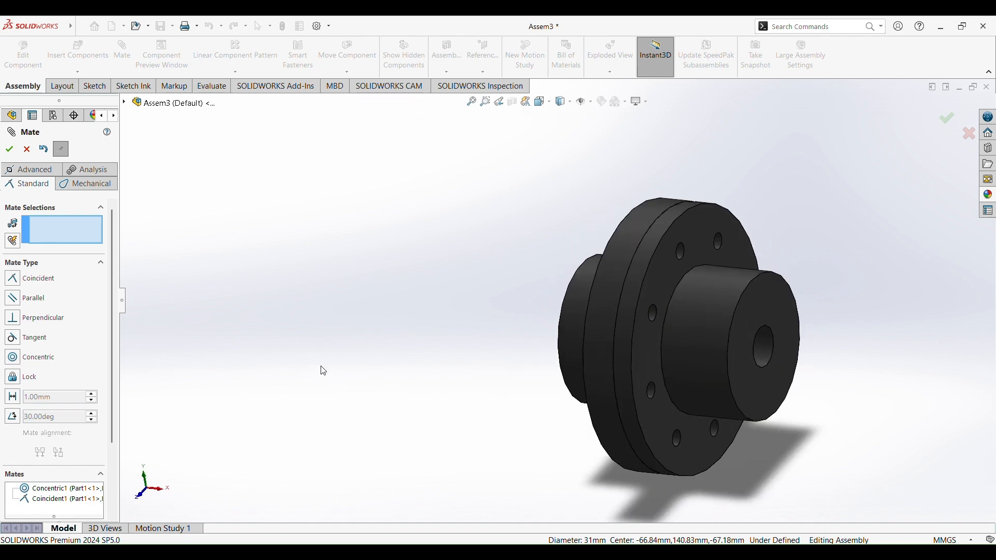
pyautogui.click(9, 148)
# Insert the yellow ring Part3 into the assembly, placing it in free space beside the coupling.
pyautogui.click(78, 52)
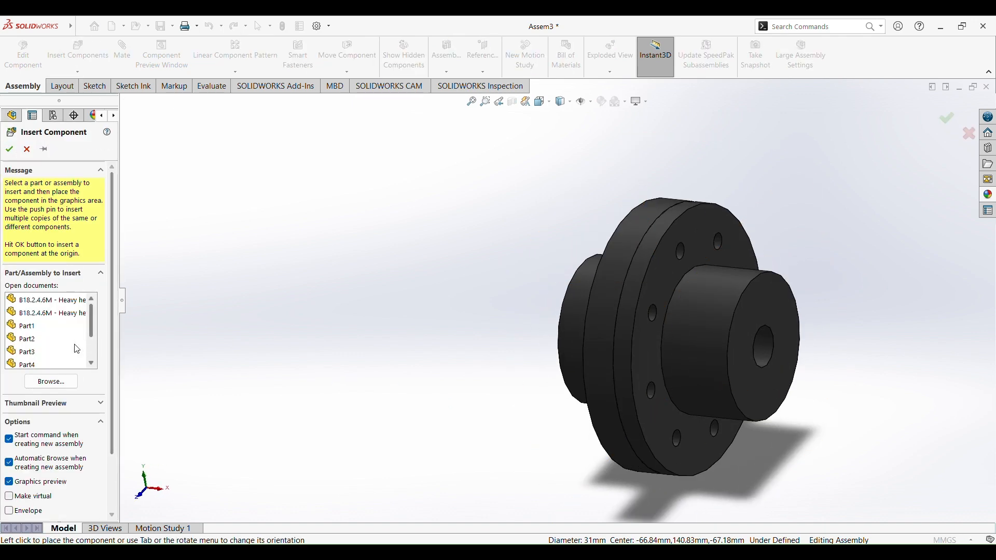
pyautogui.click(28, 353)
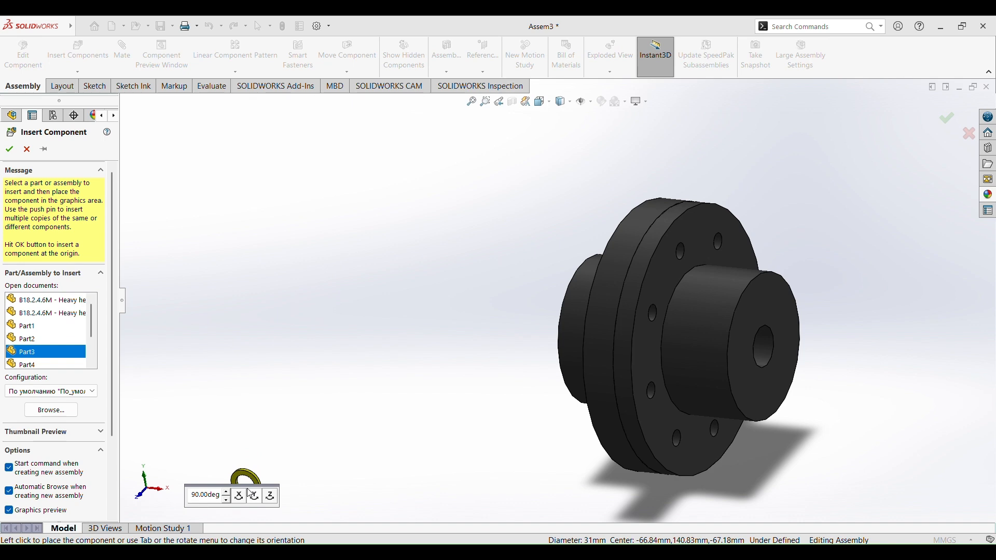
pyautogui.click(364, 258)
# Insert the small yellow ring Part4 into the assembly, placing it in free space between Part3 and the coupling.
pyautogui.click(78, 52)
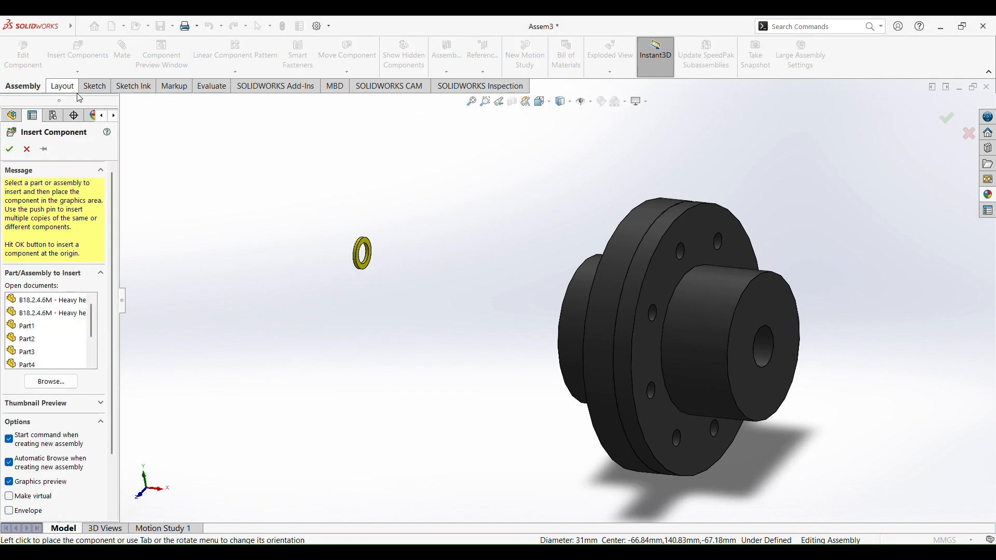
pyautogui.click(25, 352)
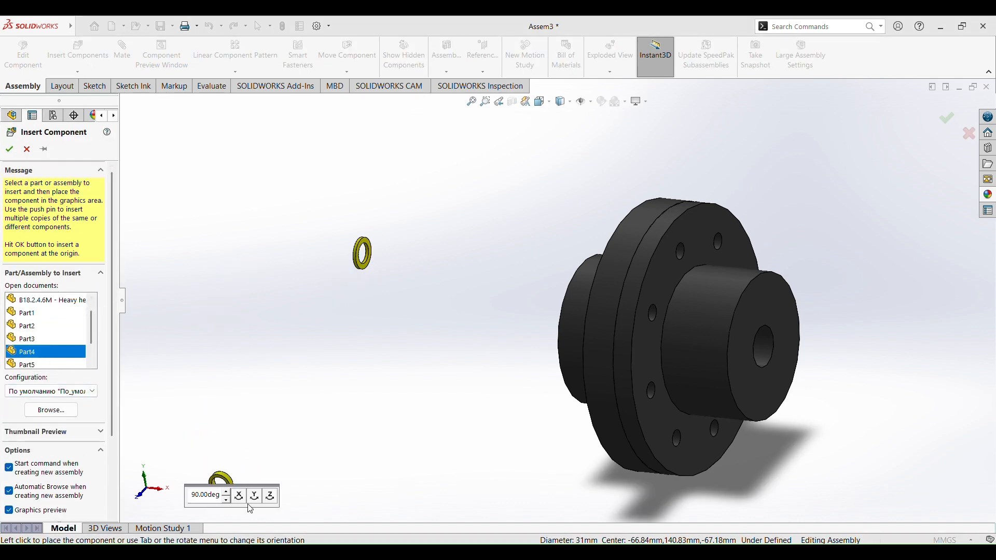
pyautogui.click(454, 263)
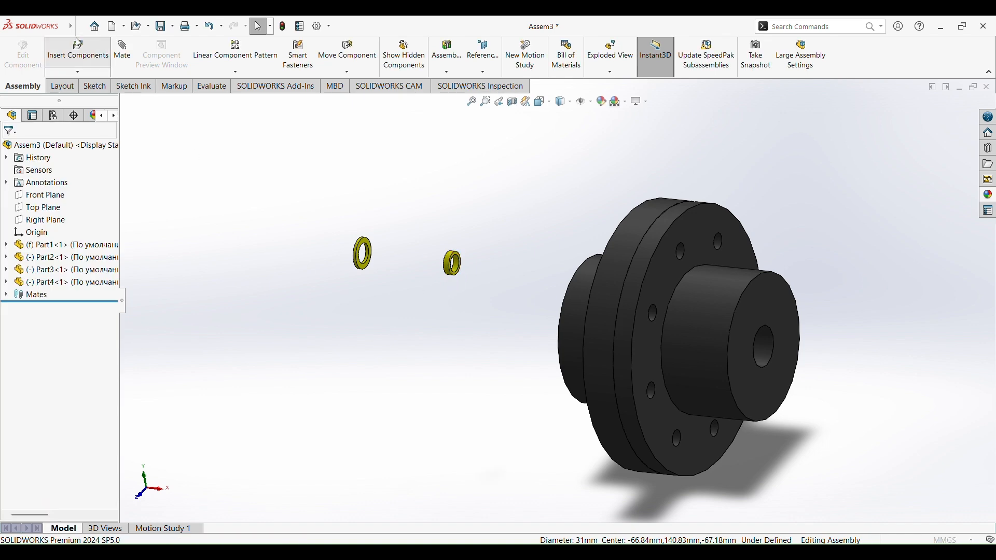
# Insert the bolt Part5 beside the yellow rings, rotating it in 90-degree increments so its threaded end points toward them.
pyautogui.click(78, 52)
pyautogui.moveTo(114, 281); pyautogui.dragTo(114, 333)
pyautogui.scroll(-1, 66, 274)
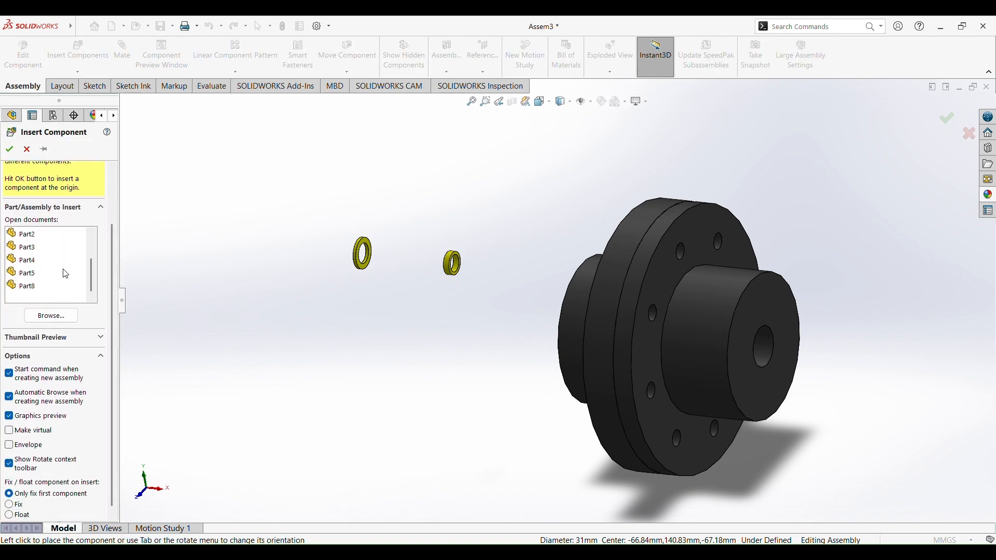
pyautogui.click(29, 273)
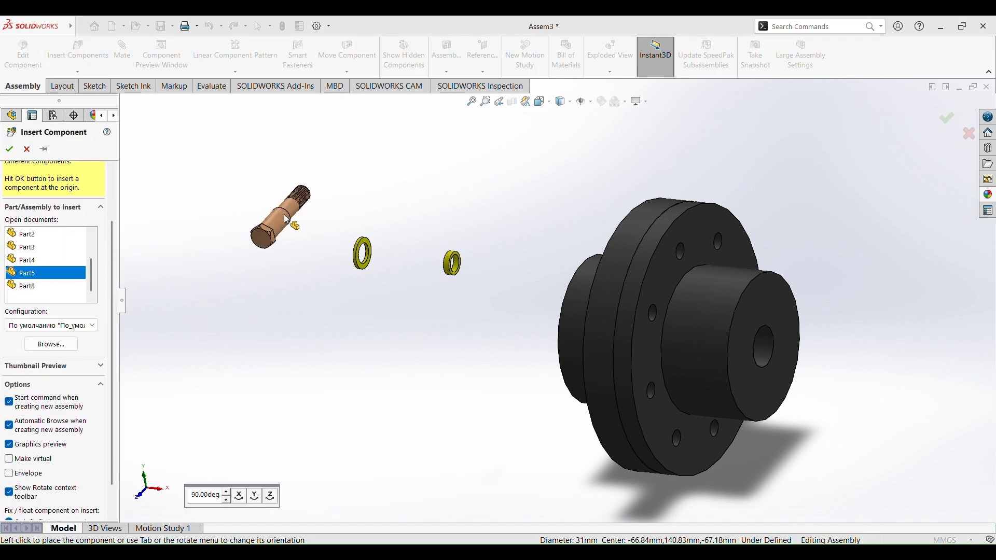
pyautogui.click(242, 495)
pyautogui.click(254, 496)
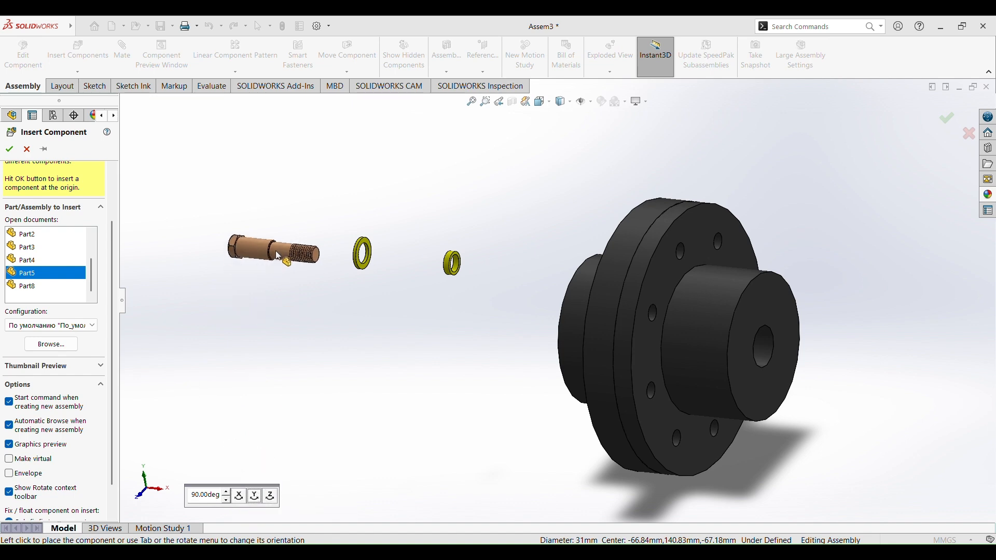
pyautogui.click(280, 255)
# Add a concentric mate between the shoulder edge of the bolt Part5 and the inner edge of the yellow ring Part3.
pyautogui.scroll(-3, 270, 280)
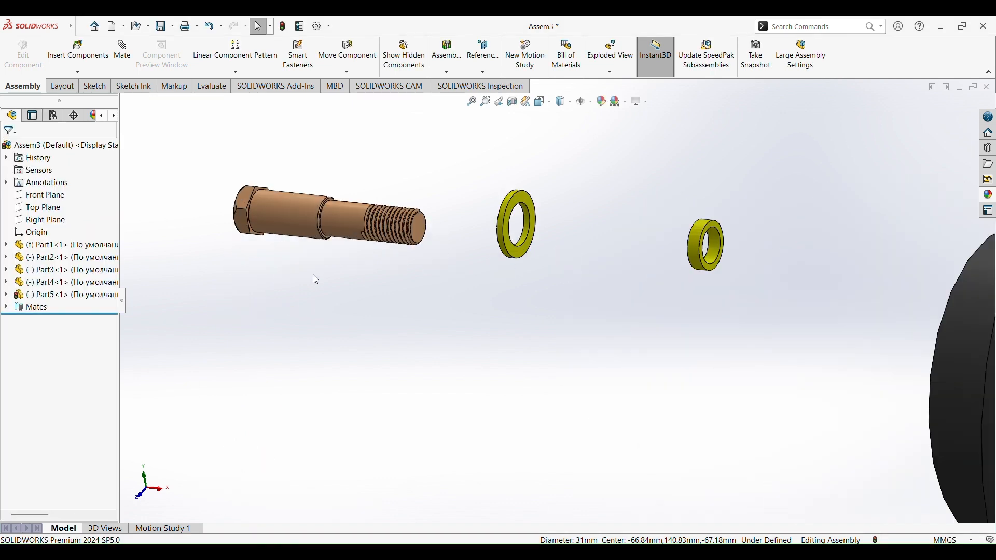
pyautogui.click(123, 52)
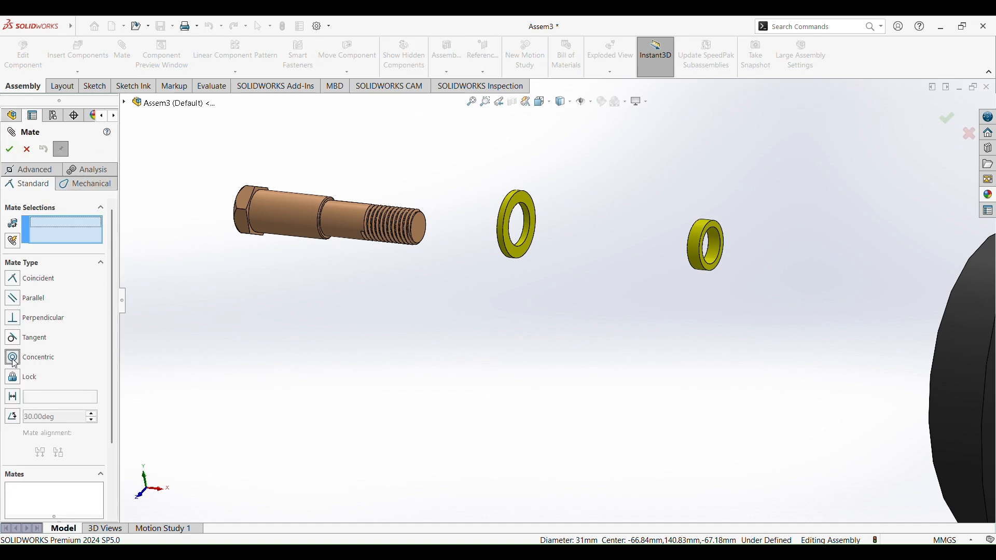
pyautogui.scroll(-4, 323, 231)
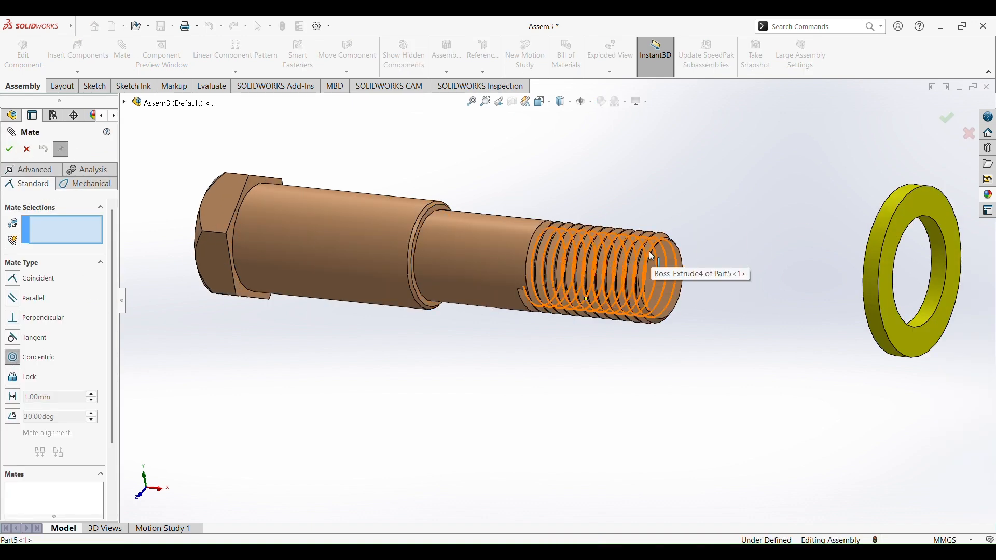
pyautogui.click(412, 250)
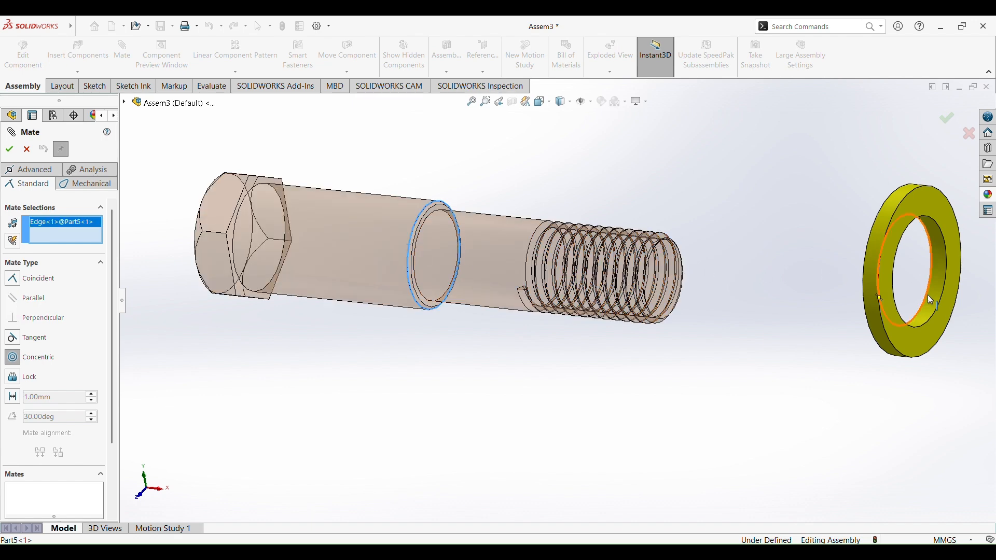
pyautogui.click(931, 299)
pyautogui.click(10, 150)
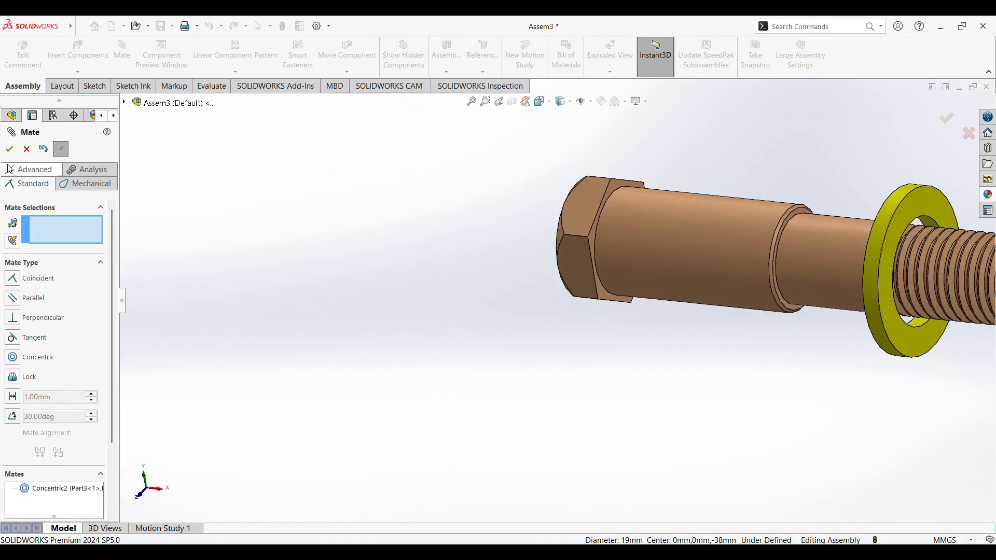
# Add a coincident mate between the underside of the bolt head and Part3's inner edge, seating the ring against the head.
pyautogui.click(603, 294)
pyautogui.click(911, 323)
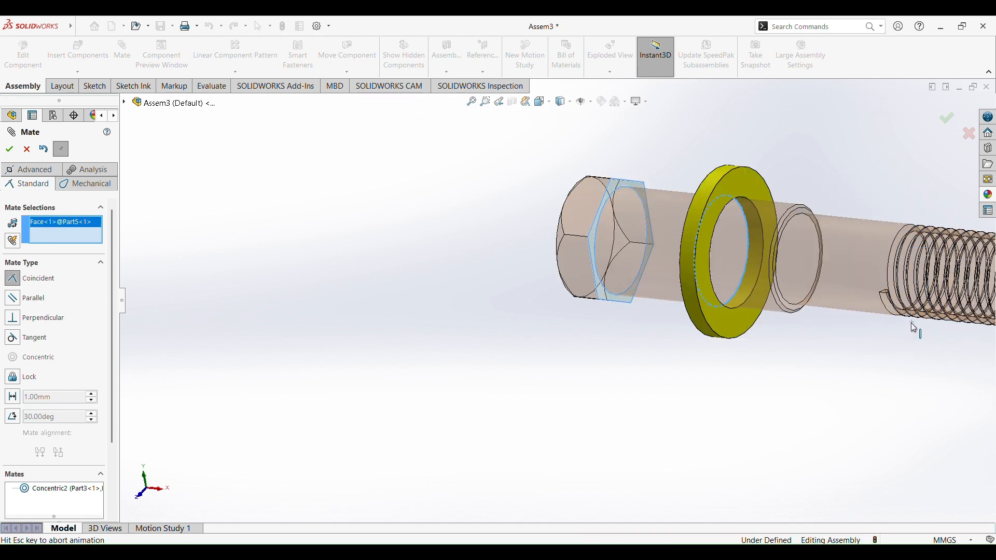
pyautogui.click(10, 150)
pyautogui.scroll(5, 540, 387)
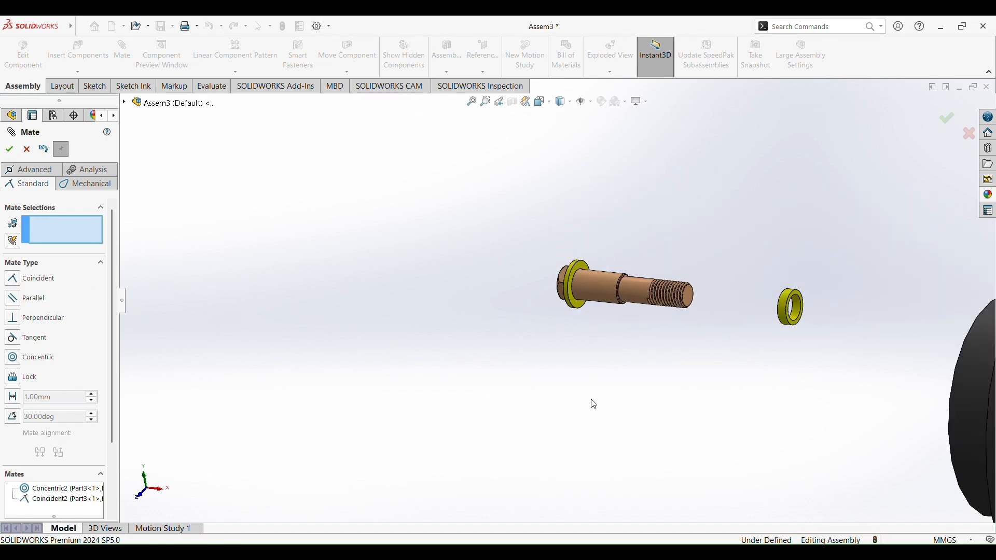
pyautogui.click(10, 152)
# Insert the red sleeve Part8 into the assembly, placing it in free space below the bolt.
pyautogui.click(80, 61)
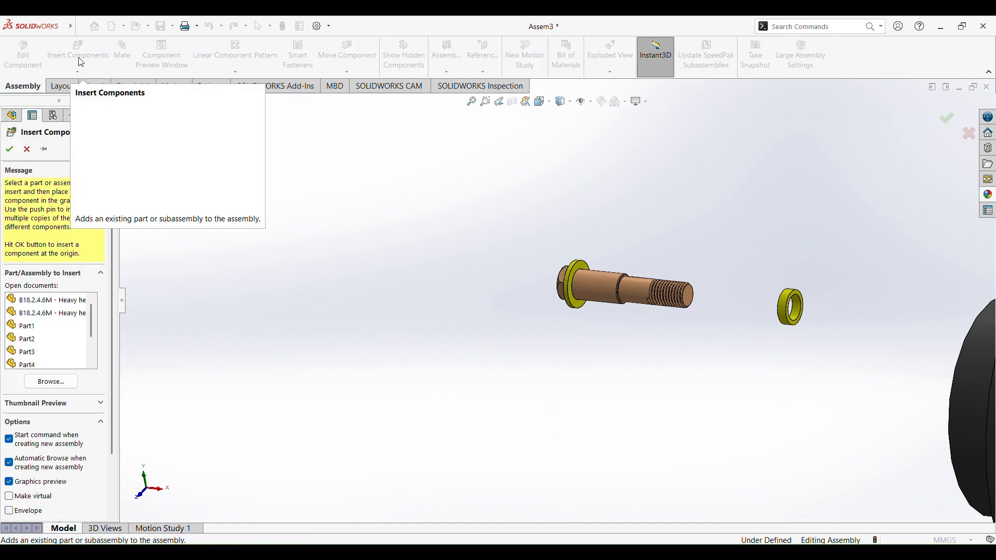
pyautogui.click(31, 353)
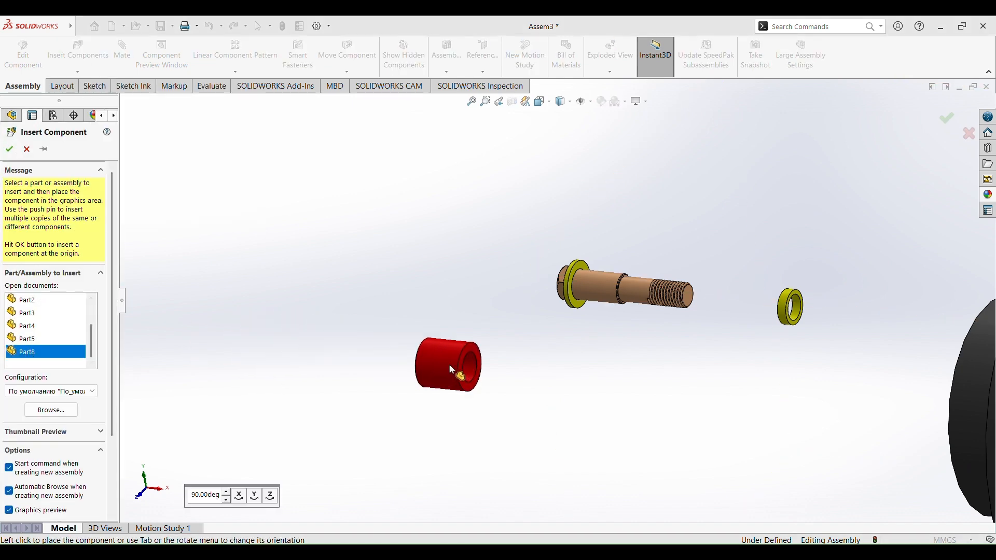
pyautogui.click(462, 366)
# Add a concentric mate between the bolt's shoulder edge and the bore edge of the red sleeve Part8.
pyautogui.click(123, 51)
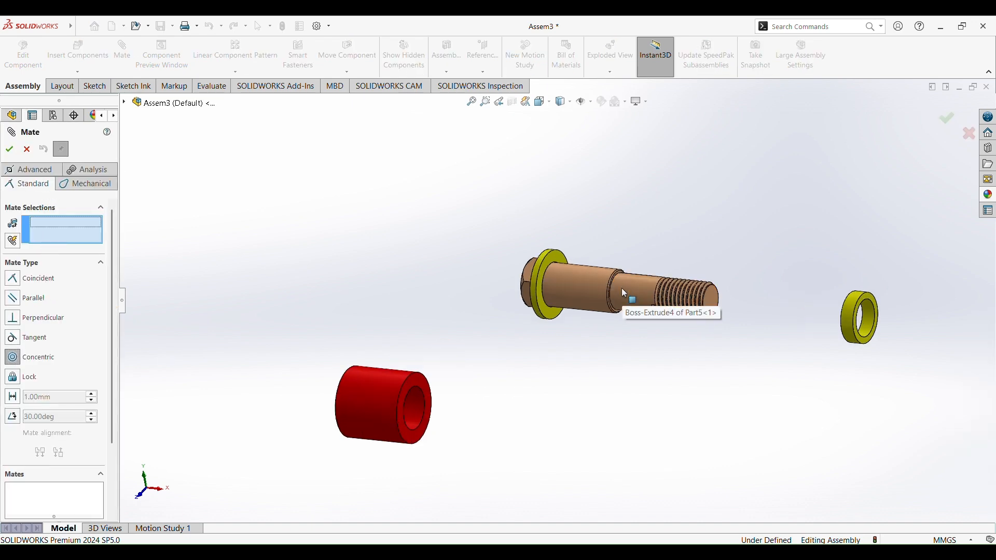
pyautogui.scroll(-3, 570, 291)
pyautogui.click(563, 291)
pyautogui.scroll(2, 562, 290)
pyautogui.scroll(3, 554, 349)
pyautogui.scroll(-5, 418, 366)
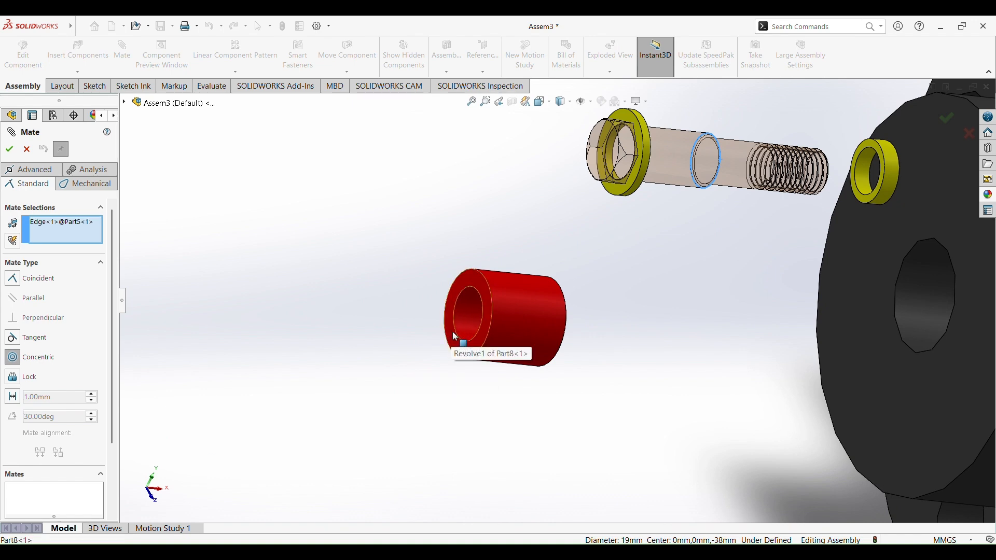
pyautogui.click(452, 338)
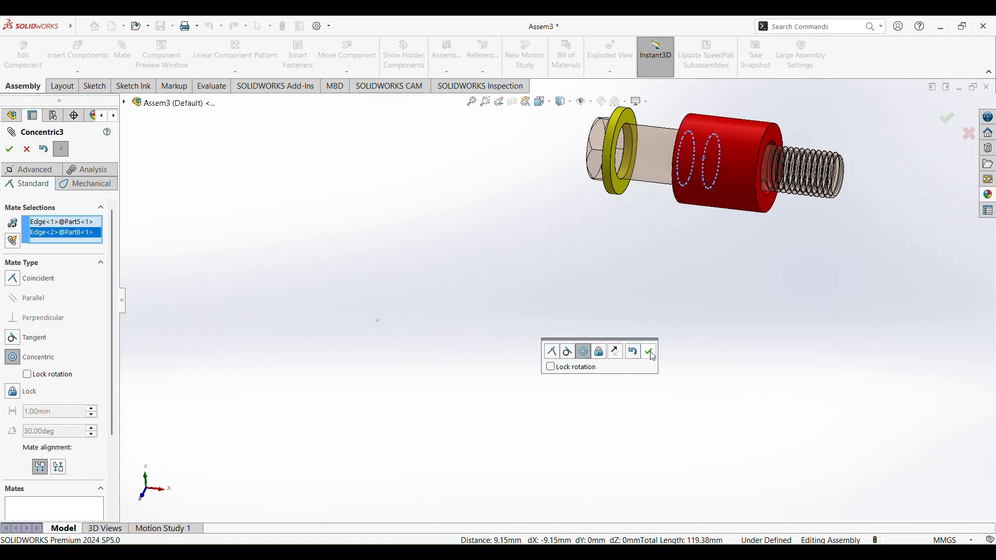
pyautogui.click(651, 354)
# Add a coincident mate between the end face of the red sleeve Part8 and the flat face of the ring Part3.
pyautogui.moveTo(626, 288); pyautogui.dragTo(604, 288, button='middle')
pyautogui.moveTo(686, 284); pyautogui.dragTo(792, 341, button='middle')
pyautogui.scroll(-4, 768, 312)
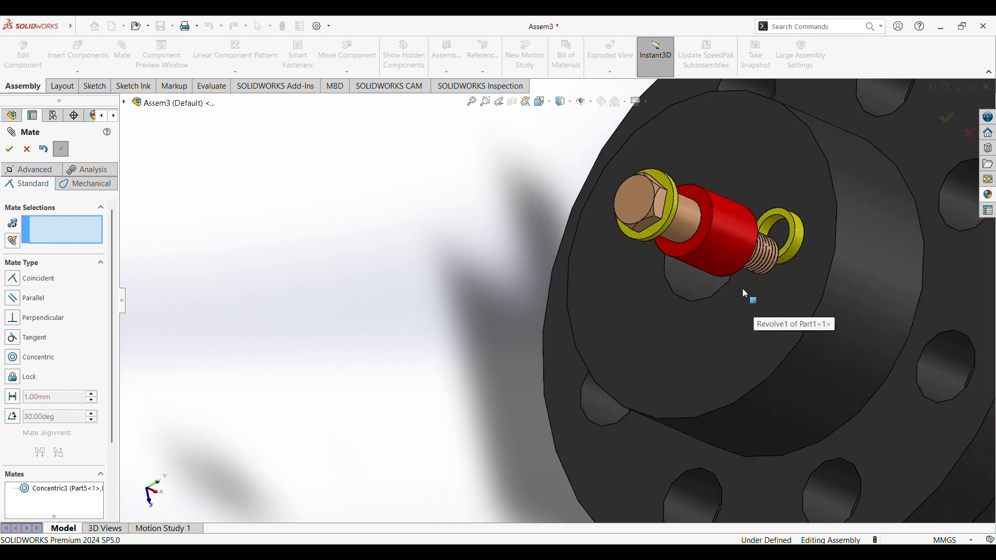
pyautogui.click(13, 278)
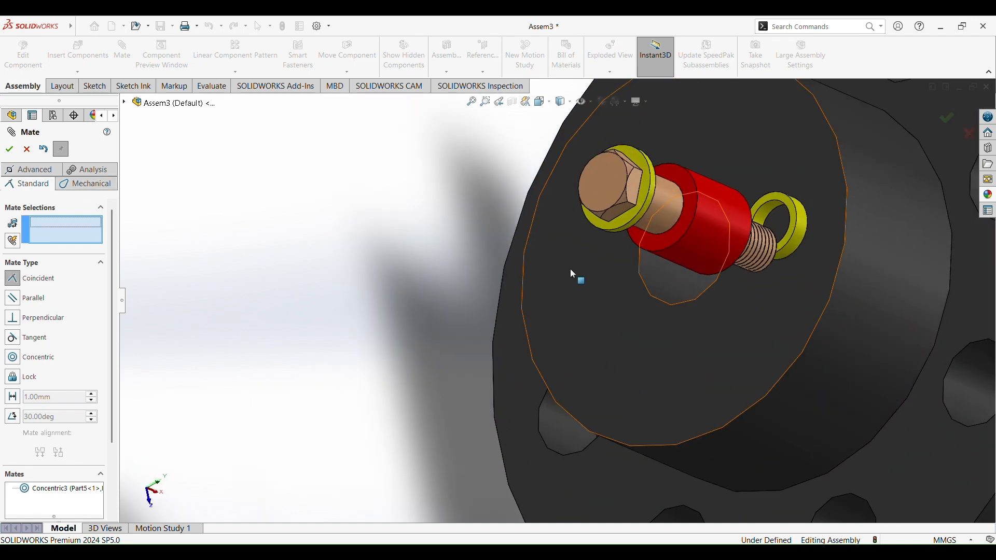
pyautogui.click(664, 241)
pyautogui.moveTo(628, 248); pyautogui.dragTo(435, 226, button='middle')
pyautogui.scroll(5, 450, 275)
pyautogui.scroll(1, 450, 275)
pyautogui.moveTo(225, 241); pyautogui.dragTo(201, 206, button='middle')
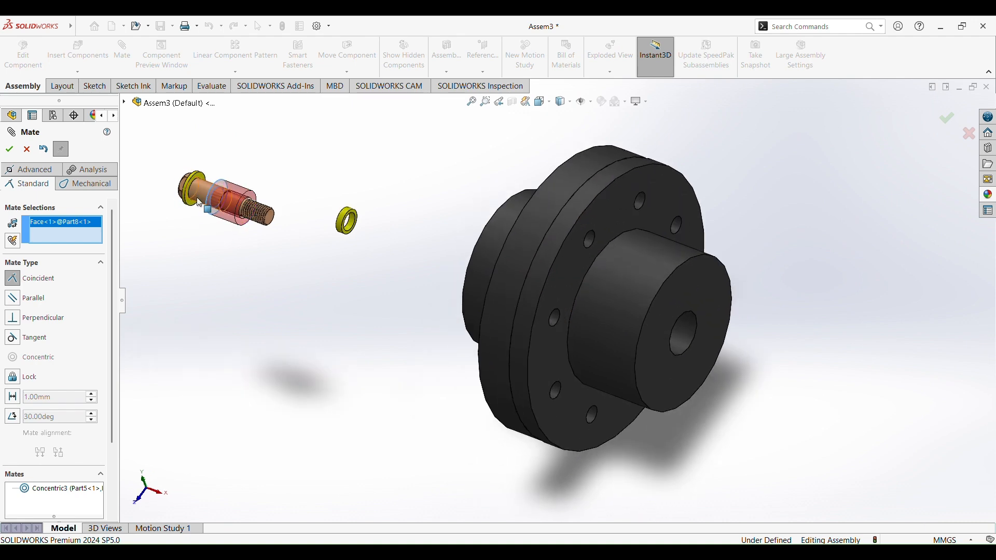
pyautogui.scroll(4, 202, 202)
pyautogui.scroll(-9, 384, 251)
pyautogui.scroll(-3, 392, 248)
pyautogui.click(389, 247)
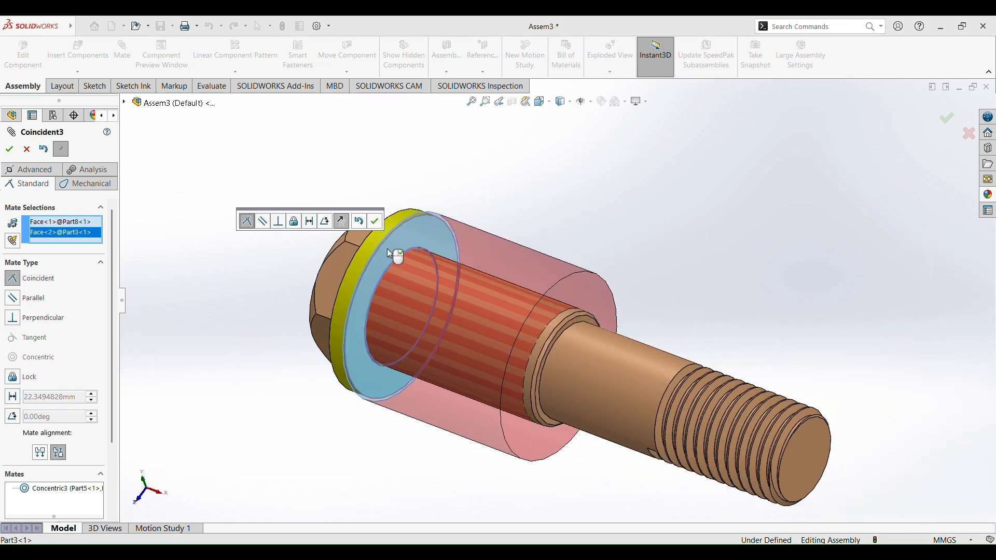
pyautogui.click(9, 150)
# Add a concentric mate between the bolt's step edge at the sleeve end and the edge of the small yellow ring Part4.
pyautogui.scroll(1, 208, 330)
pyautogui.scroll(2, 392, 412)
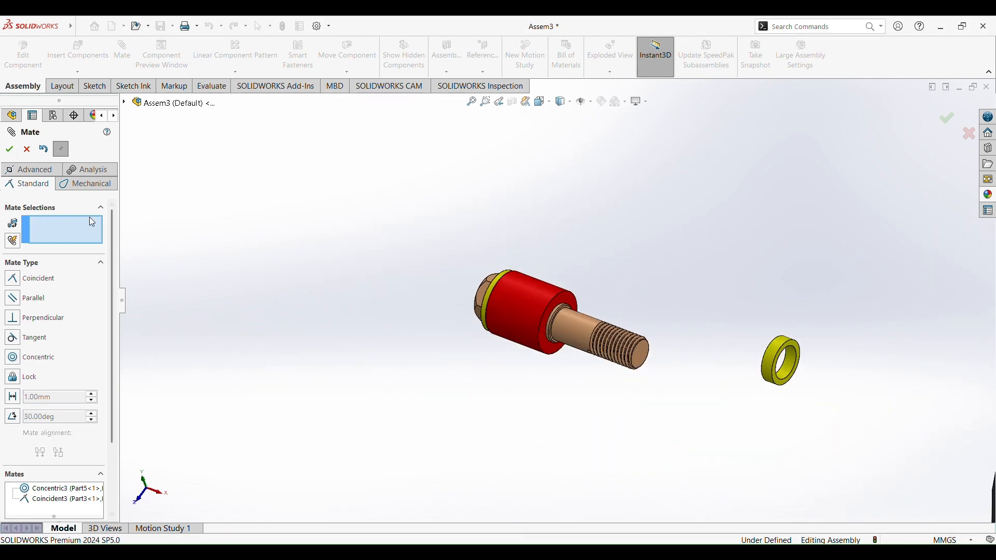
pyautogui.click(18, 359)
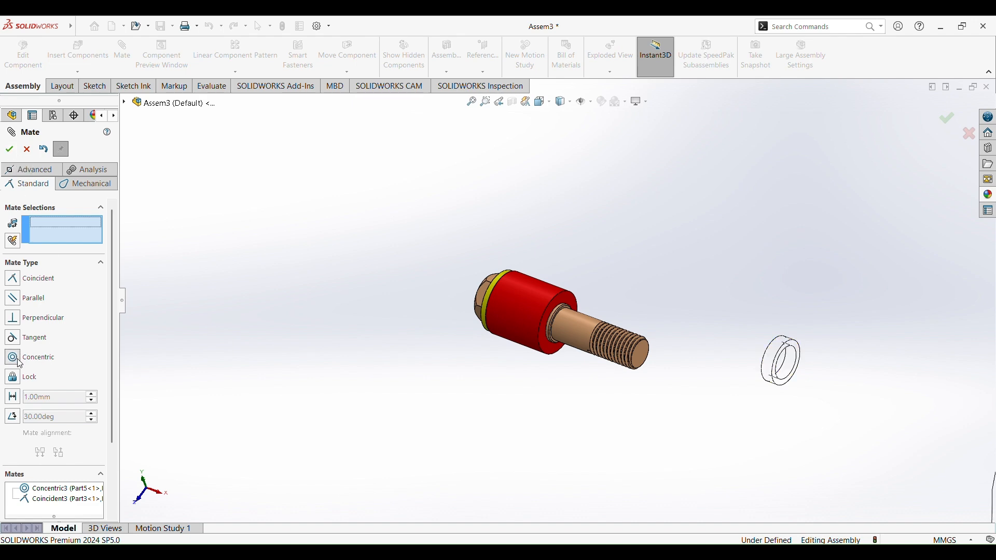
pyautogui.scroll(-4, 557, 342)
pyautogui.click(555, 349)
pyautogui.scroll(6, 605, 403)
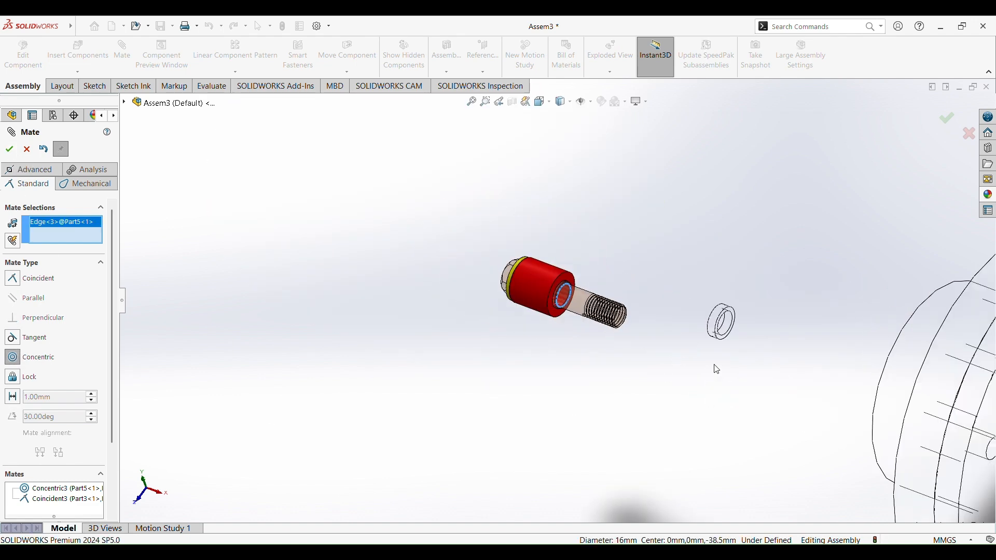
pyautogui.scroll(-3, 736, 324)
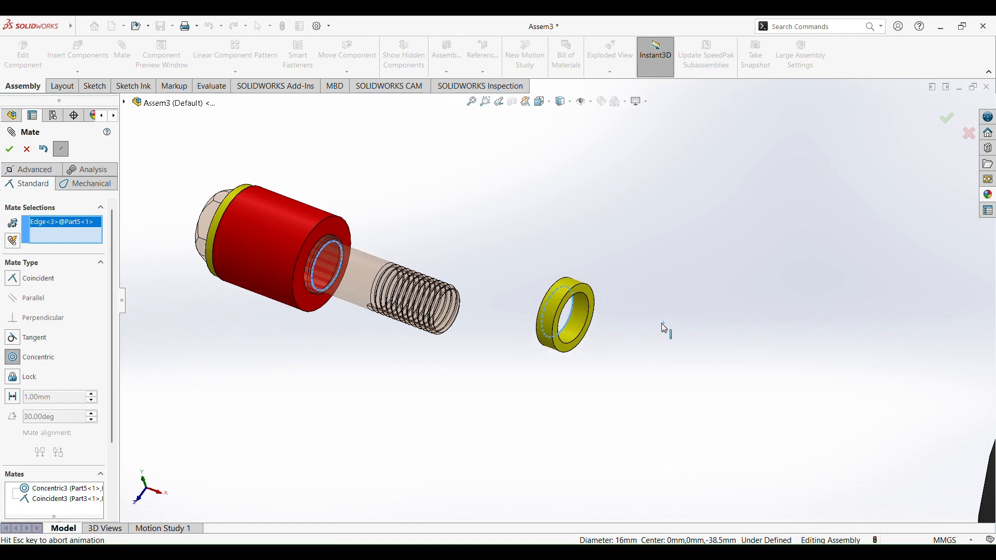
pyautogui.click(663, 322)
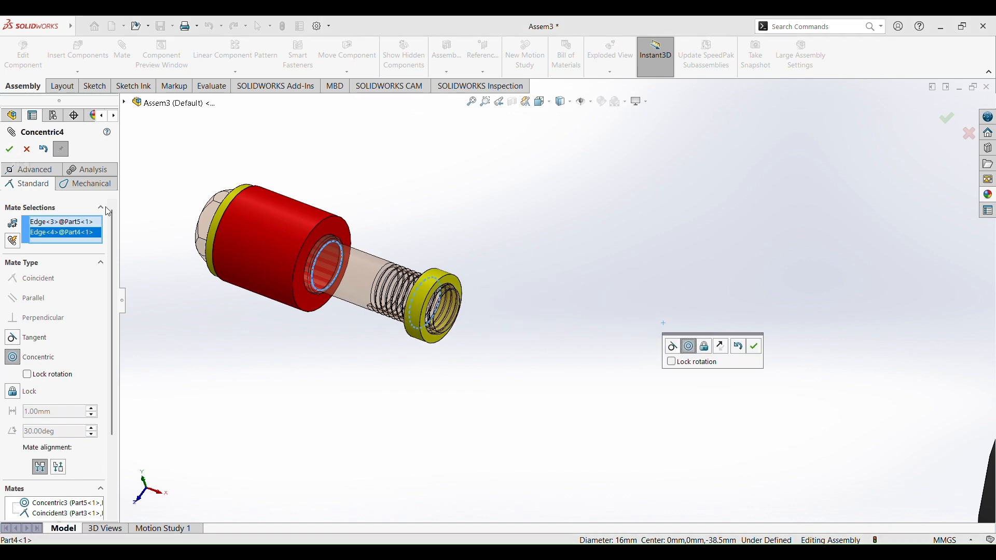
pyautogui.click(756, 347)
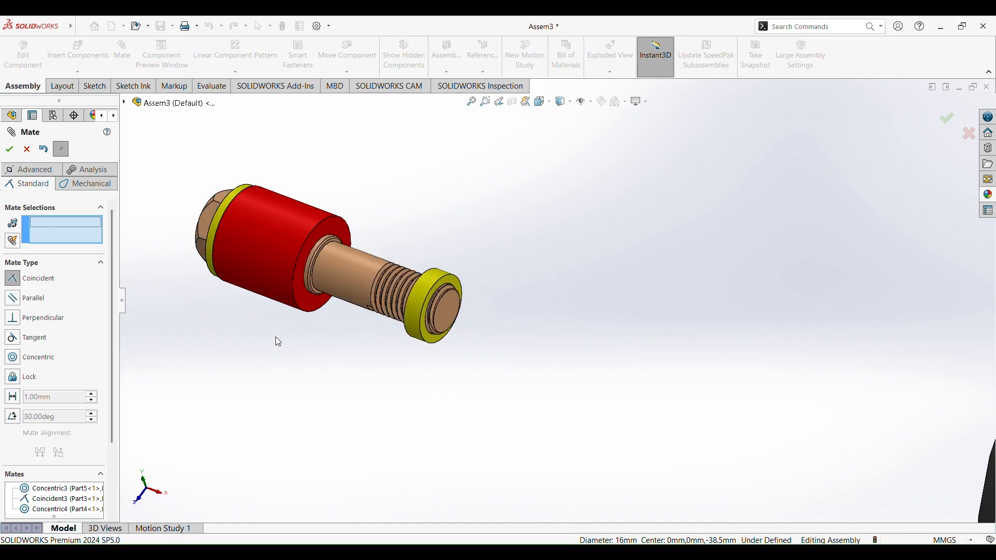
# Add a coincident mate between the bolt's shoulder face and the flat face of Part4 so the ring rests against the shoulder.
pyautogui.scroll(-4, 300, 317)
pyautogui.click(597, 368)
pyautogui.scroll(5, 693, 451)
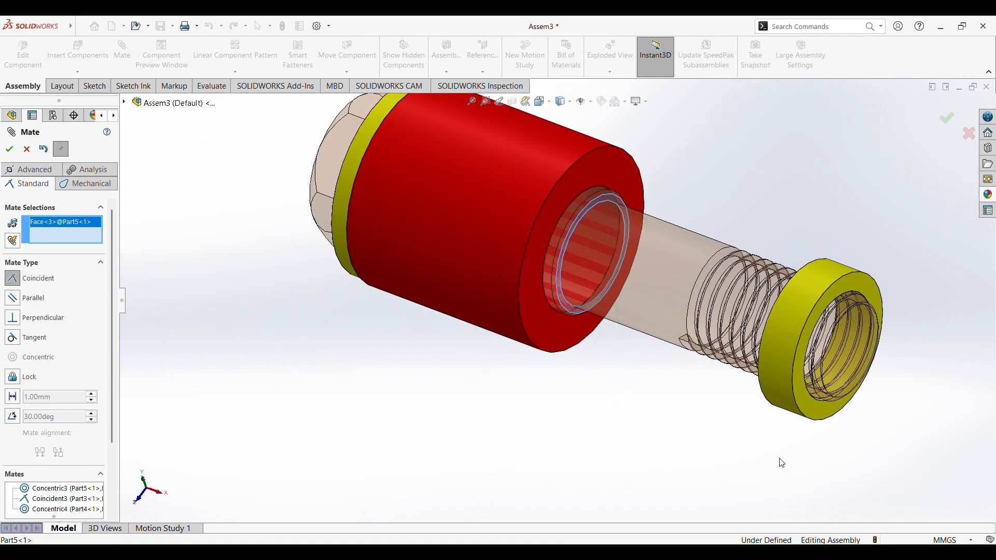
pyautogui.scroll(-4, 778, 456)
pyautogui.scroll(6, 804, 460)
pyautogui.scroll(-3, 859, 423)
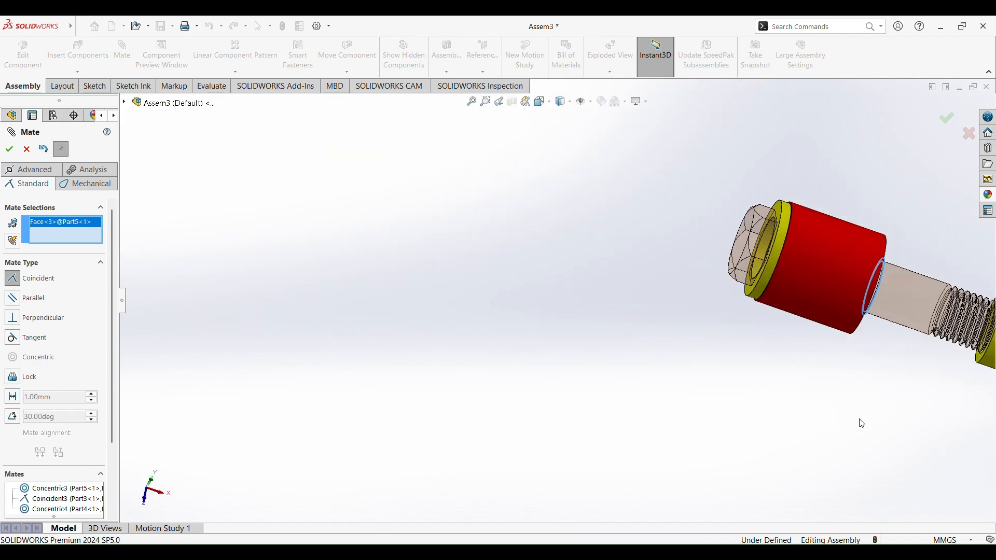
pyautogui.scroll(5, 770, 329)
pyautogui.scroll(-6, 674, 343)
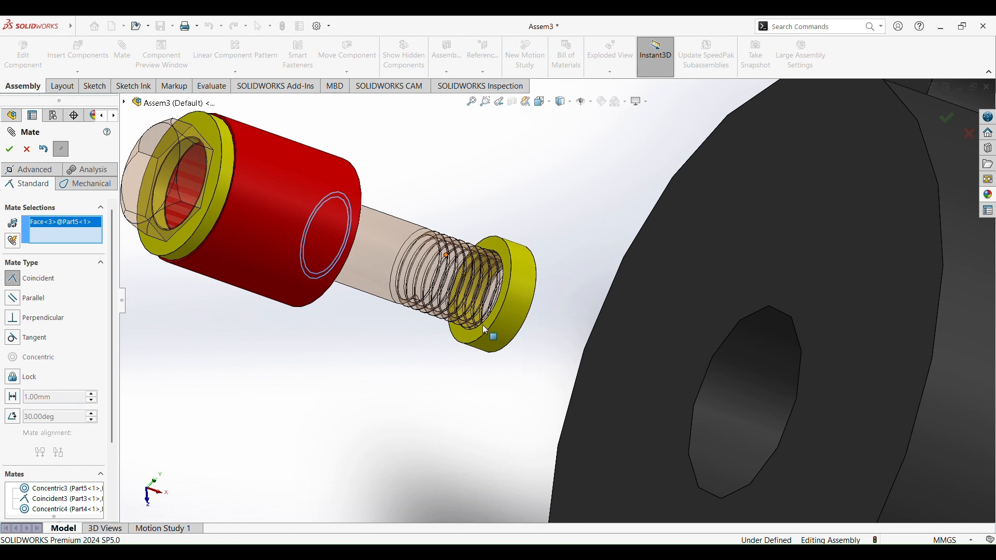
pyautogui.click(490, 335)
pyautogui.click(10, 150)
pyautogui.scroll(3, 307, 414)
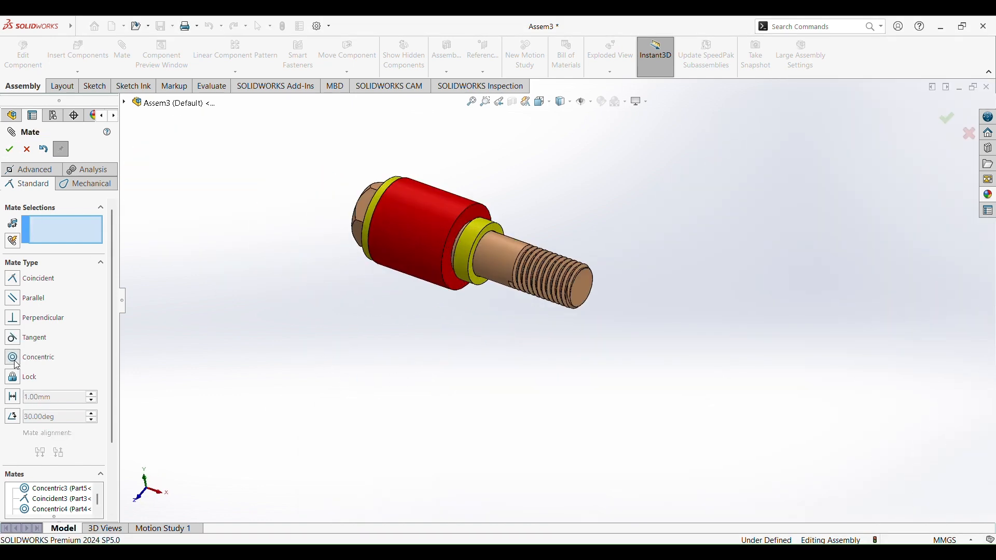
pyautogui.click(476, 286)
pyautogui.scroll(3, 530, 327)
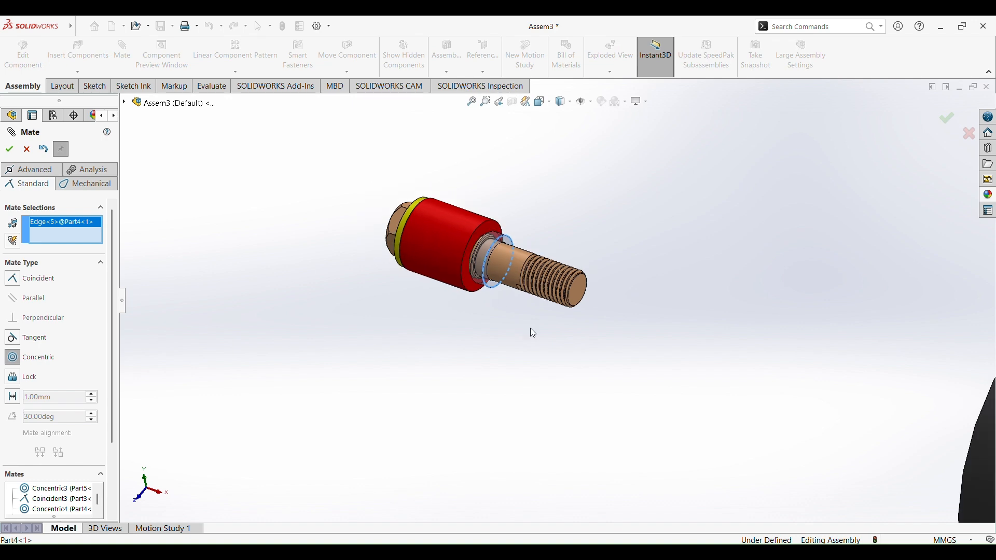
pyautogui.moveTo(580, 355); pyautogui.dragTo(605, 374, button='middle')
pyautogui.scroll(-2, 553, 325)
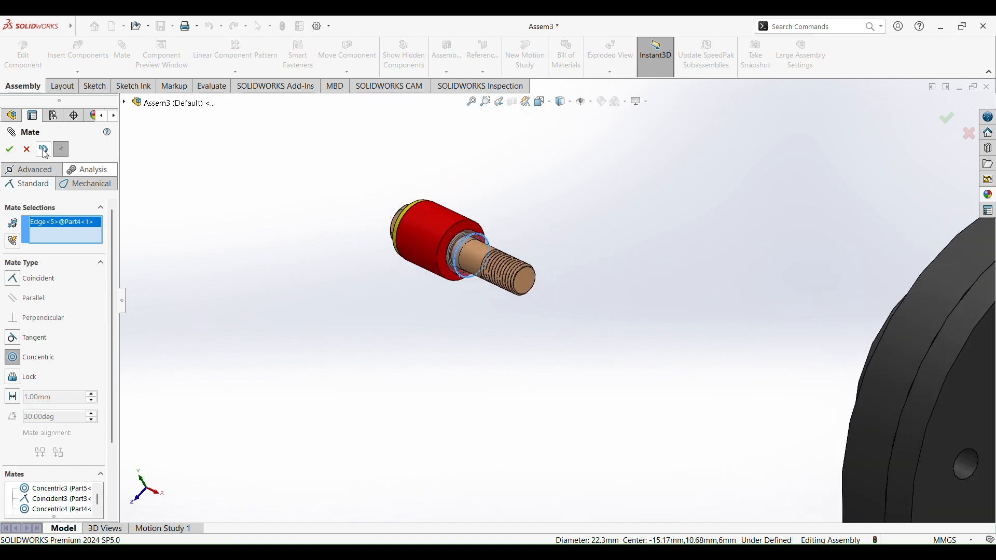
pyautogui.click(26, 149)
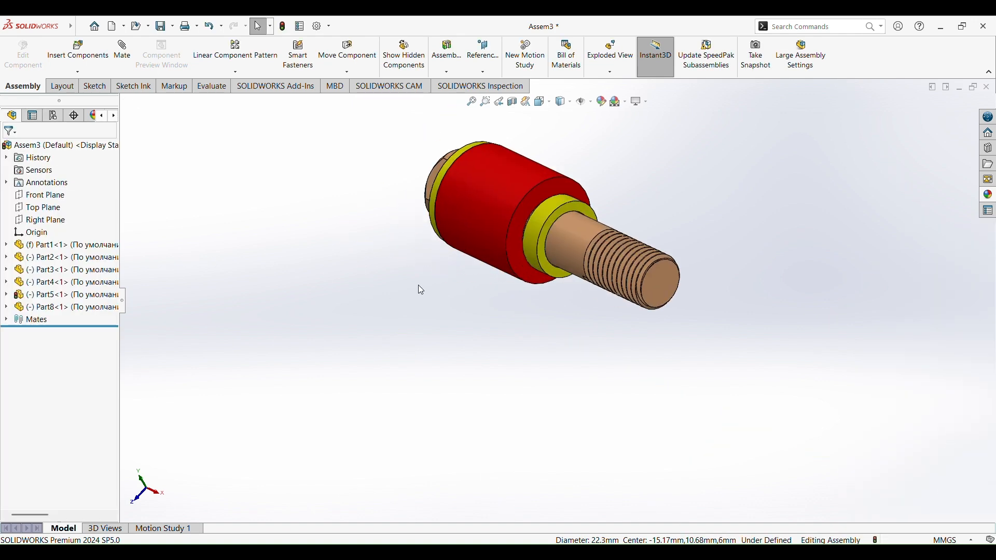
# Add a concentric mate between the circular edge of the bolt's threaded end and the edge of a bolt hole in the flange Part2.
pyautogui.click(122, 52)
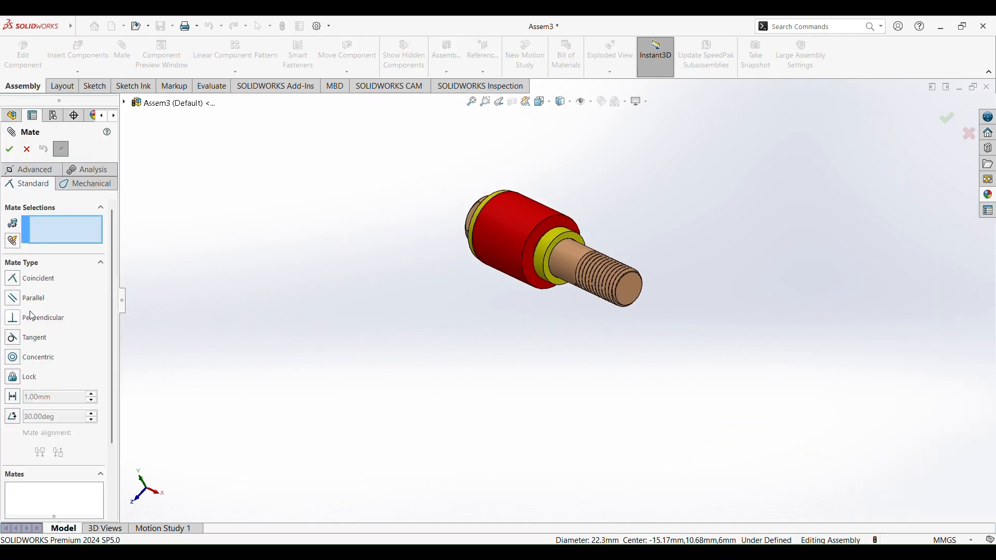
pyautogui.scroll(-2, 597, 288)
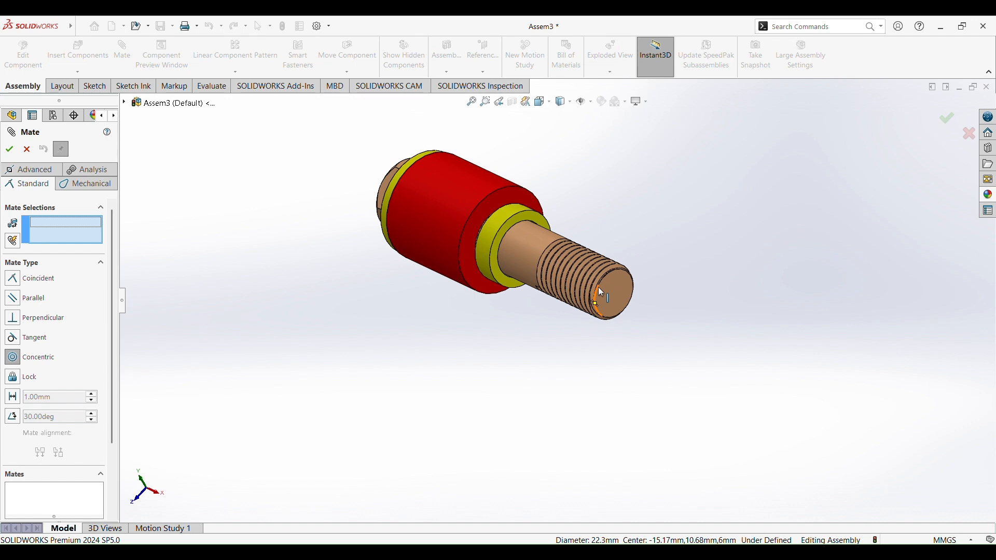
pyautogui.click(602, 282)
pyautogui.scroll(6, 601, 306)
pyautogui.moveTo(617, 333); pyautogui.dragTo(763, 399, button='middle')
pyautogui.scroll(-6, 810, 381)
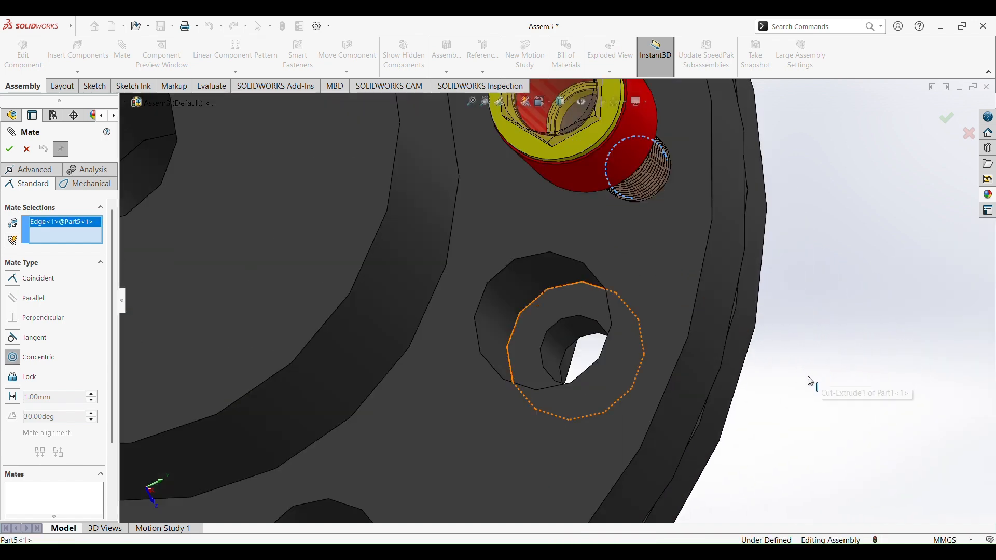
pyautogui.click(554, 326)
pyautogui.click(652, 344)
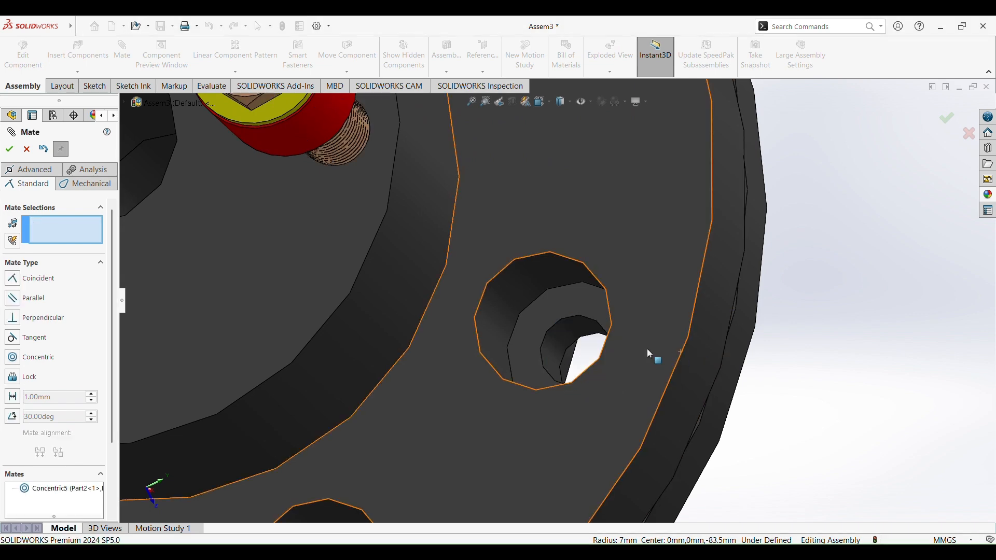
# Add a coincident mate between the outer end edge of the small yellow ring Part4 and the face of flange Part2 inside the counterbored hole.
pyautogui.scroll(8, 728, 366)
pyautogui.scroll(1, 200, 310)
pyautogui.click(15, 280)
pyautogui.moveTo(259, 327); pyautogui.dragTo(189, 316, button='middle')
pyautogui.scroll(4, 212, 275)
pyautogui.scroll(-3, 400, 278)
pyautogui.scroll(-3, 404, 284)
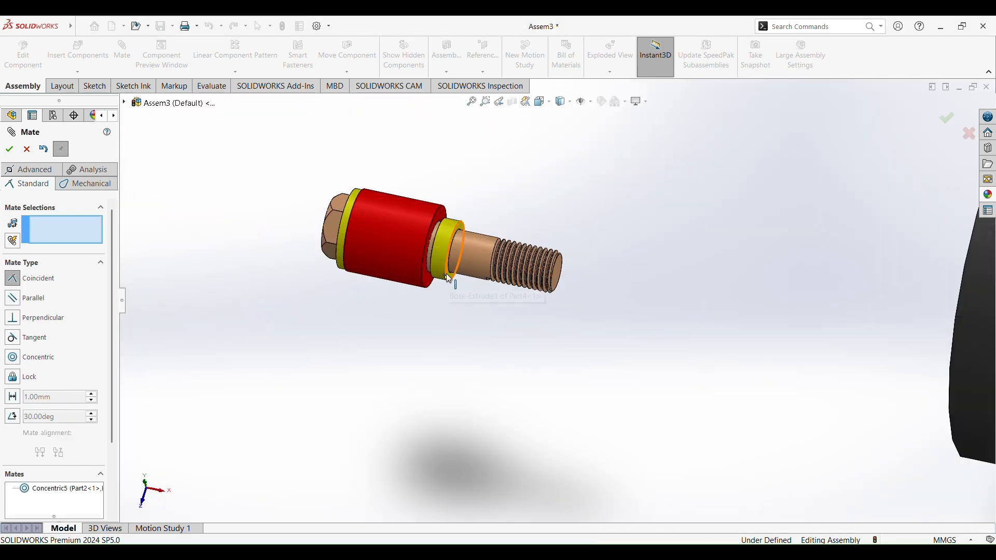
pyautogui.click(445, 282)
pyautogui.scroll(3, 627, 348)
pyautogui.moveTo(627, 347); pyautogui.dragTo(809, 353, button='middle')
pyautogui.scroll(-6, 810, 347)
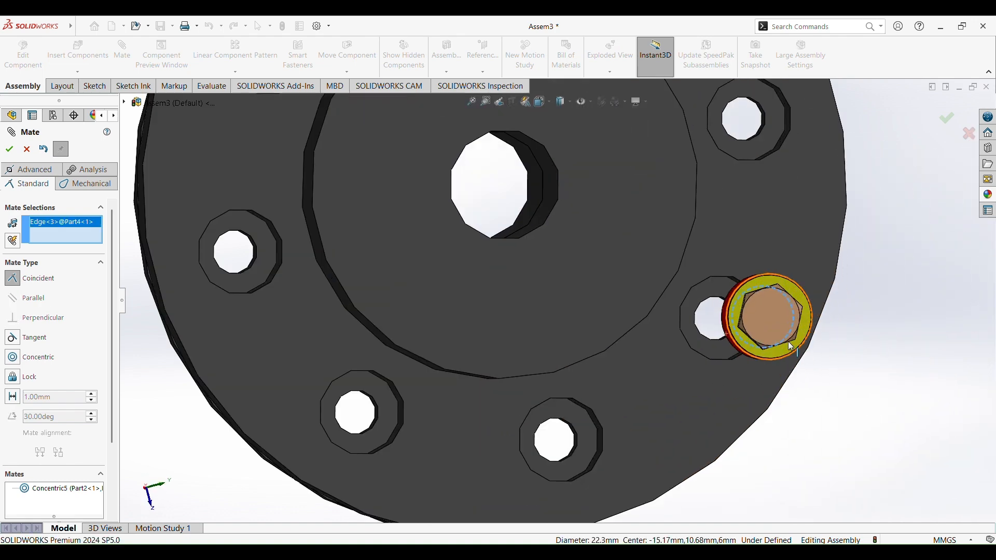
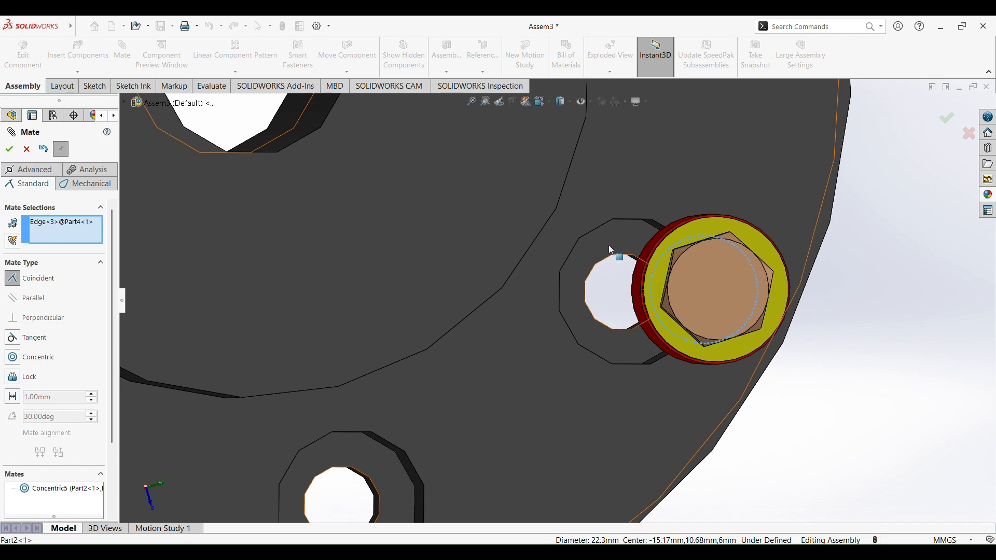
pyautogui.click(609, 244)
pyautogui.click(707, 217)
pyautogui.scroll(4, 704, 256)
pyautogui.moveTo(759, 296); pyautogui.dragTo(585, 378, button='middle')
pyautogui.scroll(4, 625, 377)
pyautogui.scroll(-2, 636, 393)
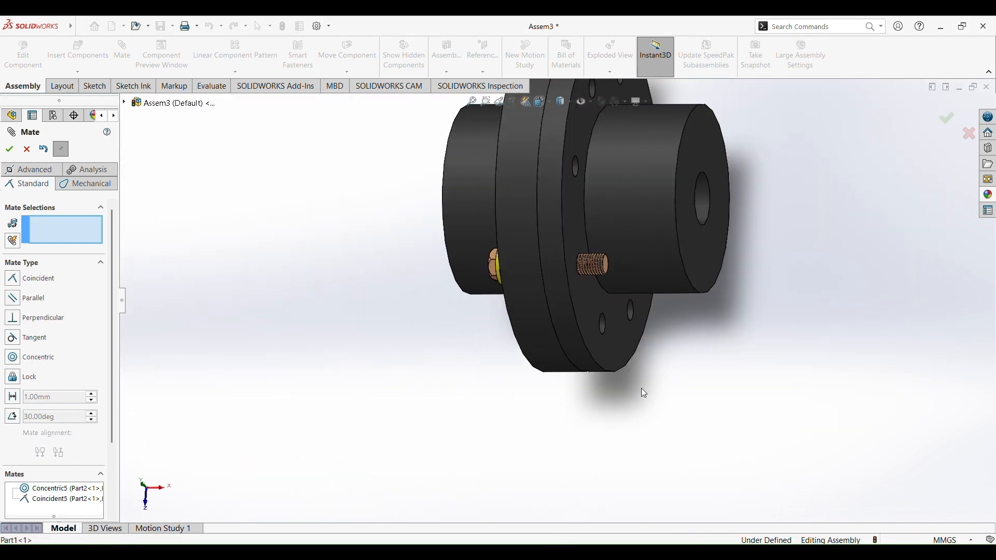
pyautogui.scroll(4, 643, 399)
pyautogui.scroll(-2, 645, 306)
pyautogui.click(9, 150)
# Create a Hex Heavy Nut - ANSI B18.2.3.6M part from the Toolbox in size M16.
pyautogui.moveTo(374, 328); pyautogui.dragTo(380, 332, button='middle')
pyautogui.scroll(2, 379, 332)
pyautogui.scroll(-2, 504, 315)
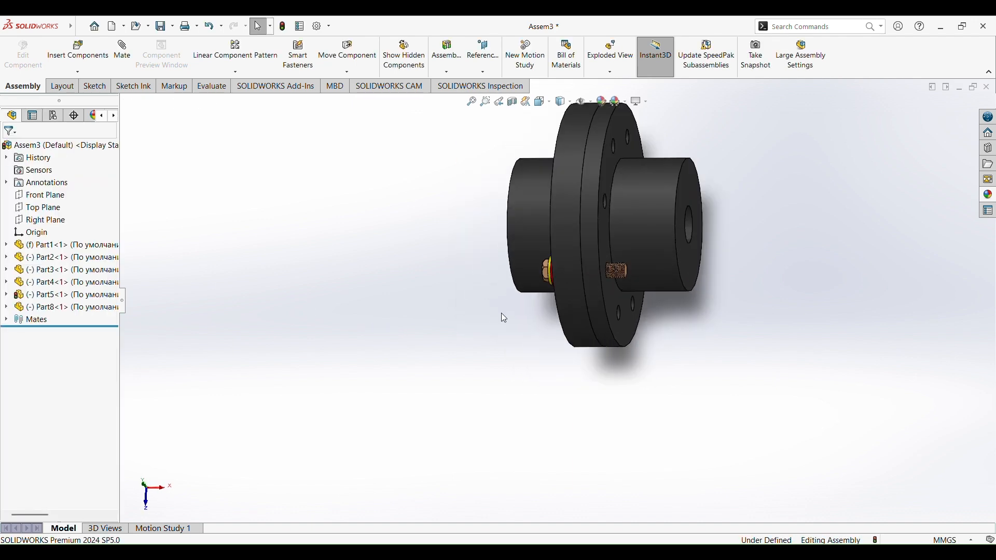
pyautogui.click(990, 150)
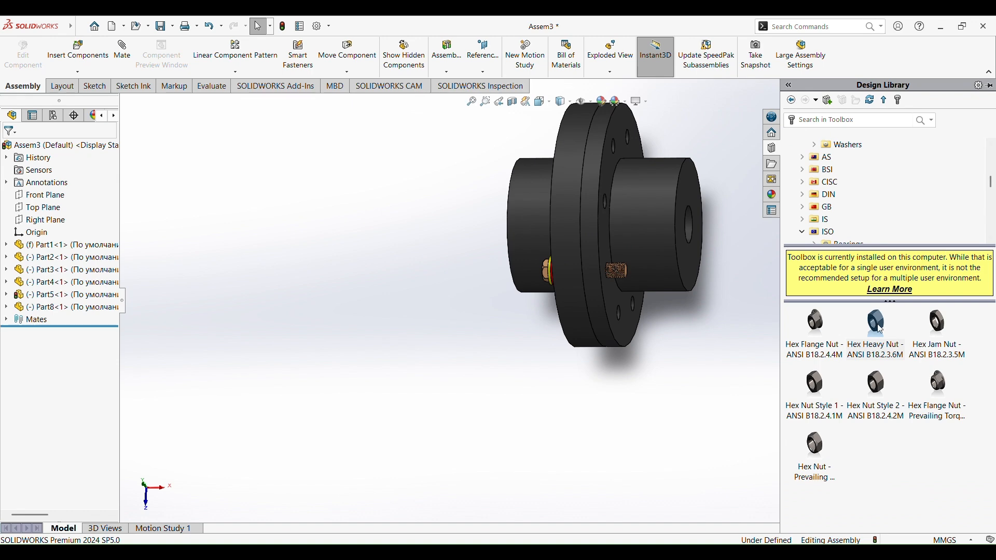
pyautogui.click(879, 322)
pyautogui.rightClick(878, 323)
pyautogui.click(895, 357)
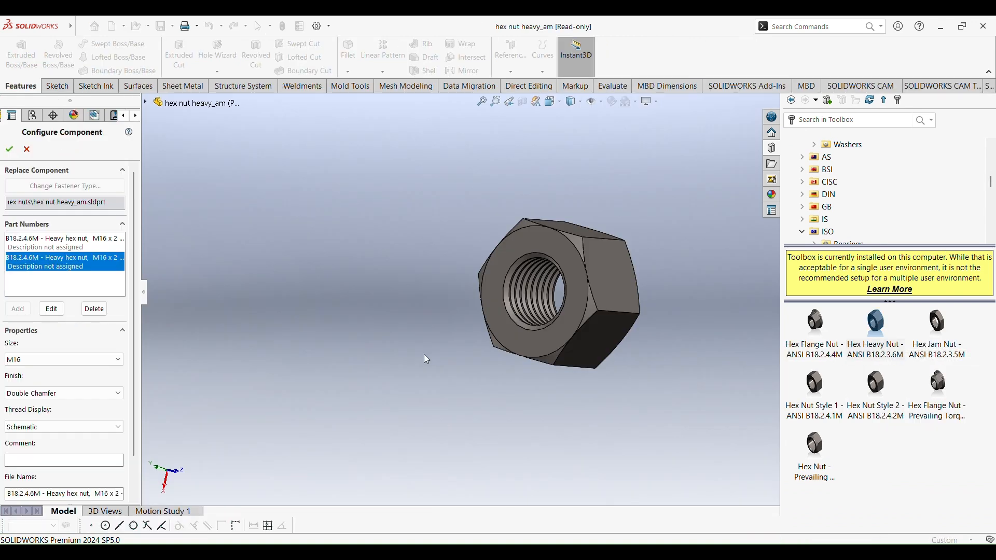
pyautogui.click(57, 361)
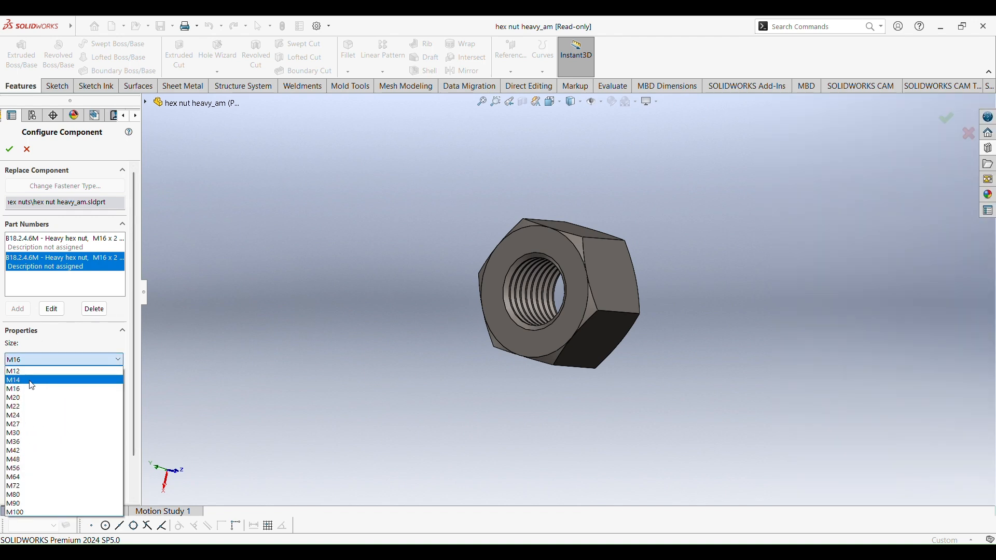
pyautogui.click(14, 389)
pyautogui.click(8, 150)
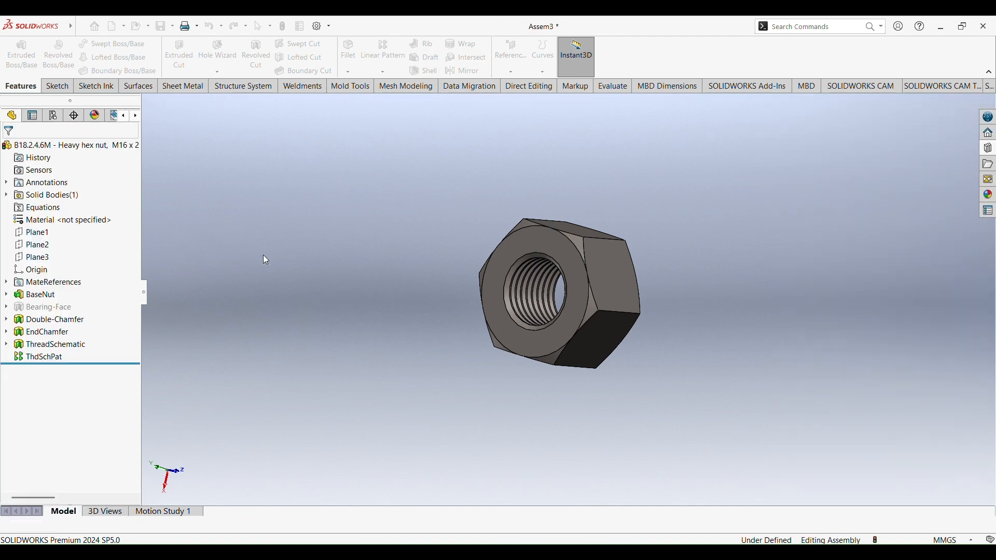
# Insert two copies of the Hex Heavy Nut - ANSI B18.2.3.6M into the assembly beside the coupling.
pyautogui.click(989, 163)
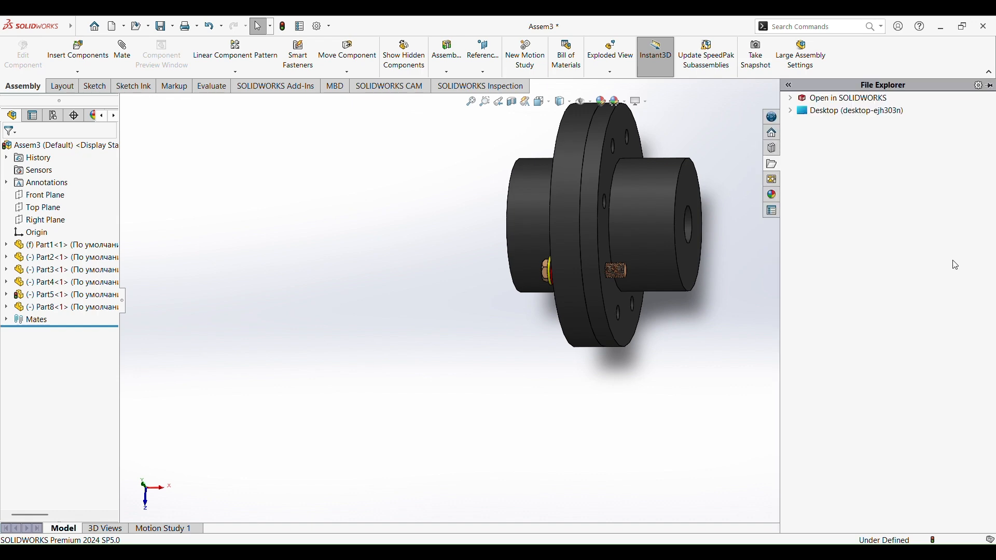
pyautogui.click(772, 148)
pyautogui.moveTo(876, 318); pyautogui.dragTo(719, 322)
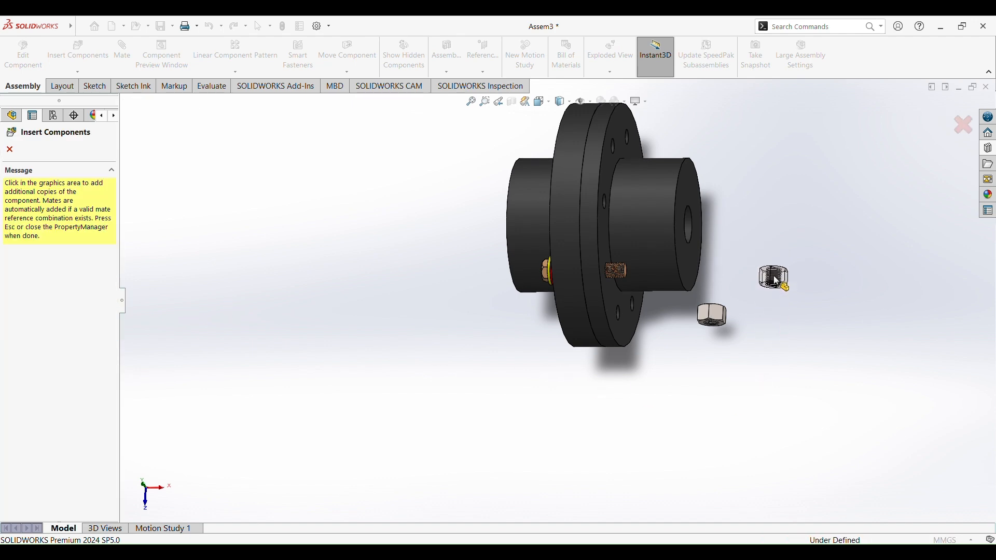
pyautogui.click(783, 242)
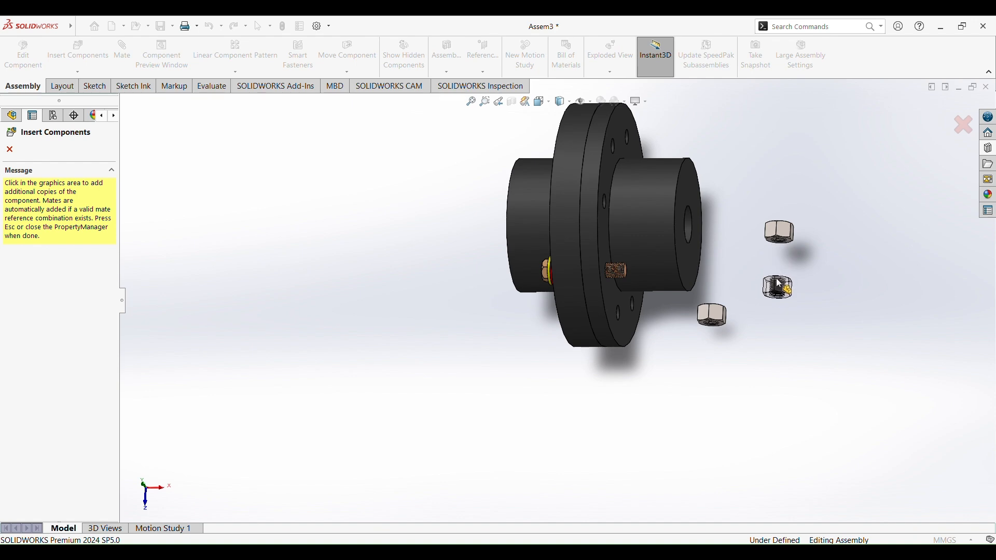
pyautogui.click(963, 125)
pyautogui.scroll(-5, 820, 286)
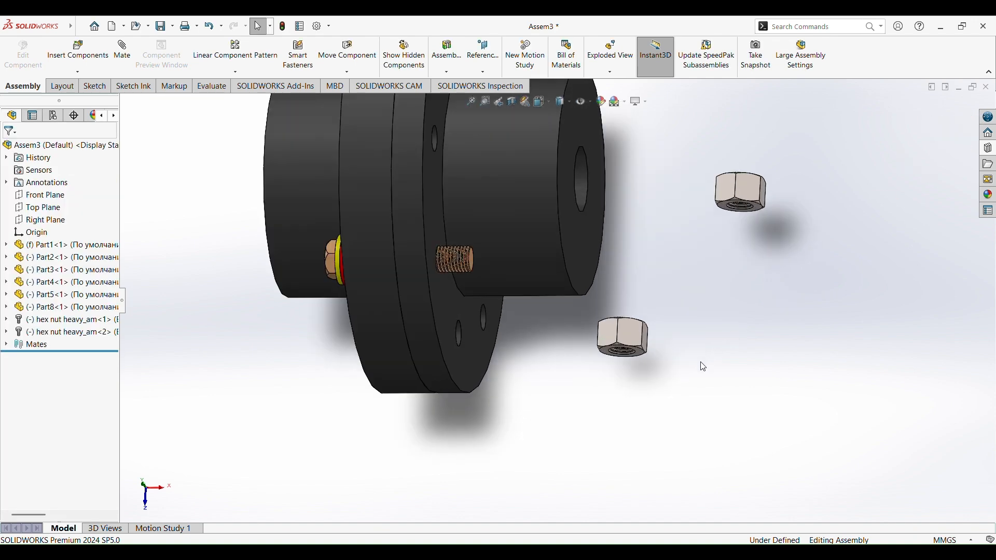
pyautogui.click(122, 50)
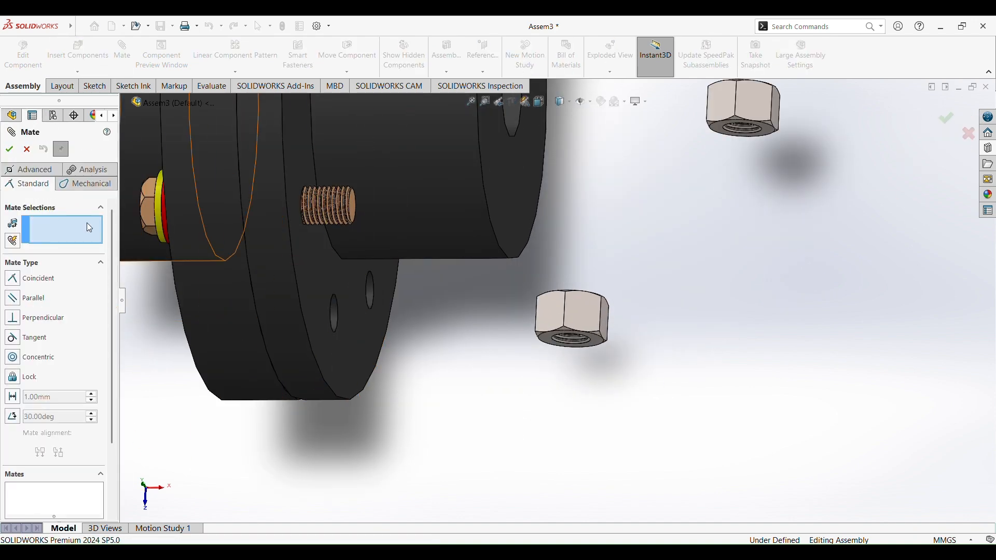
pyautogui.click(356, 207)
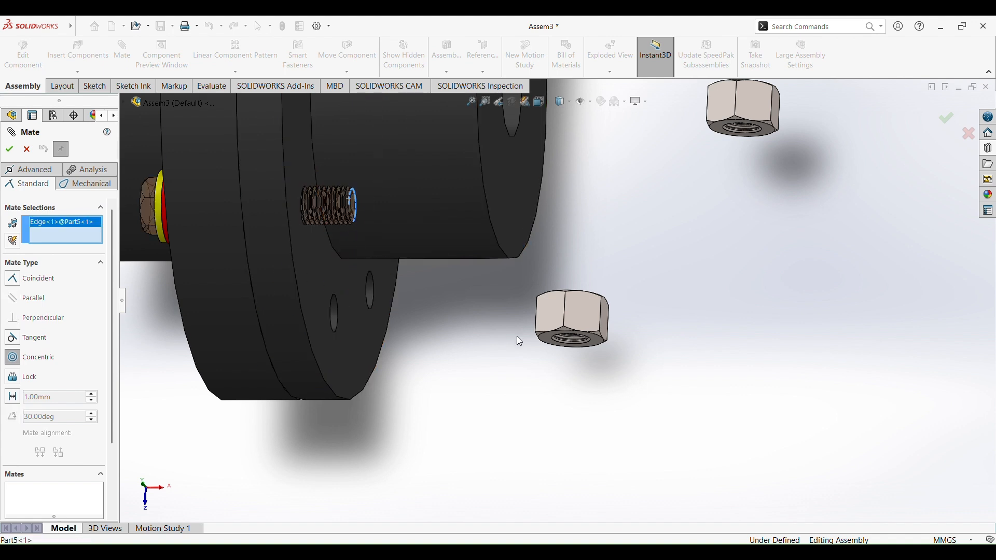
pyautogui.click(548, 341)
pyautogui.click(10, 150)
pyautogui.click(9, 150)
pyautogui.scroll(3, 558, 300)
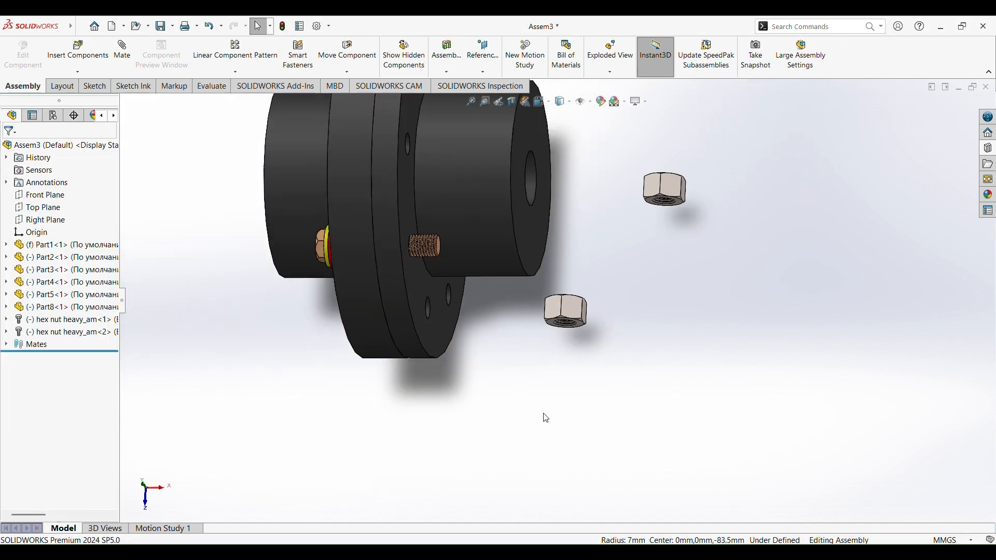
# Insert a second copy of the ring Part3 below the flange coupling.
pyautogui.click(90, 61)
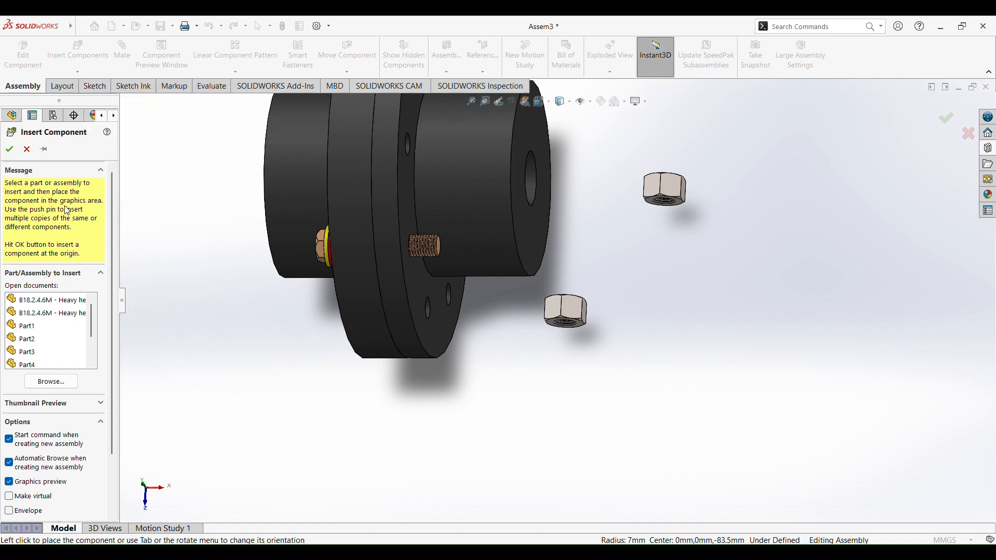
pyautogui.click(31, 352)
pyautogui.click(474, 408)
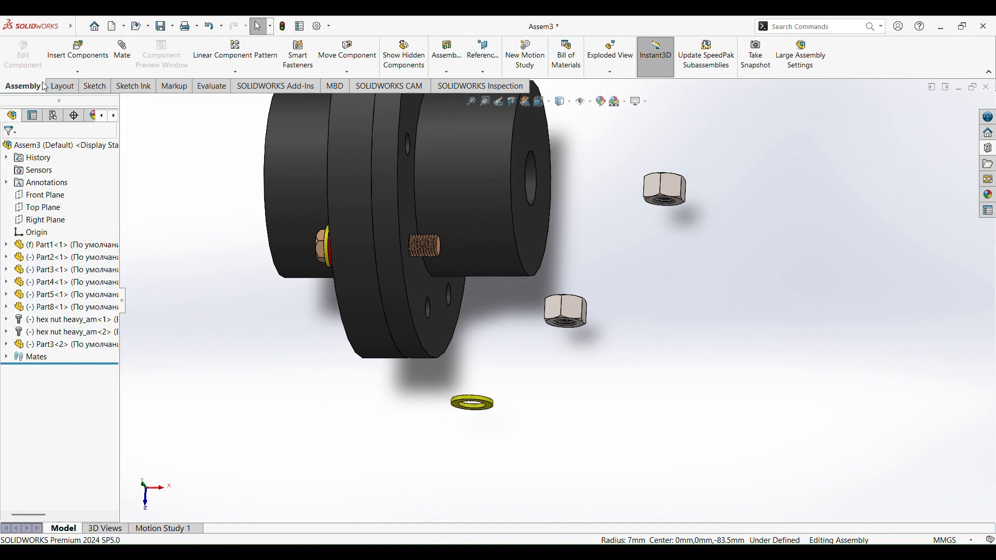
# Add a concentric mate between the inner edge of the second Part3 ring and the edge of the bolt's threaded end.
pyautogui.click(122, 52)
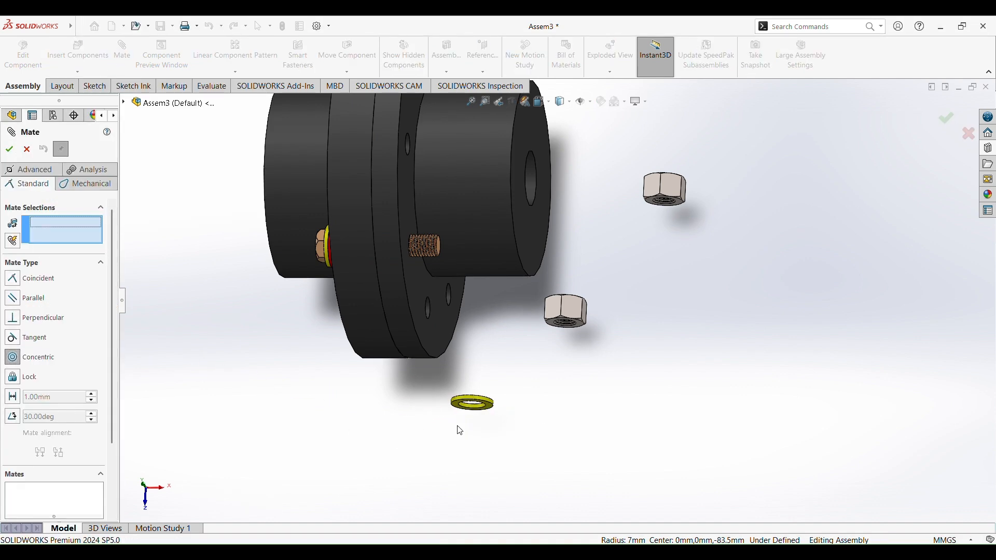
pyautogui.click(477, 410)
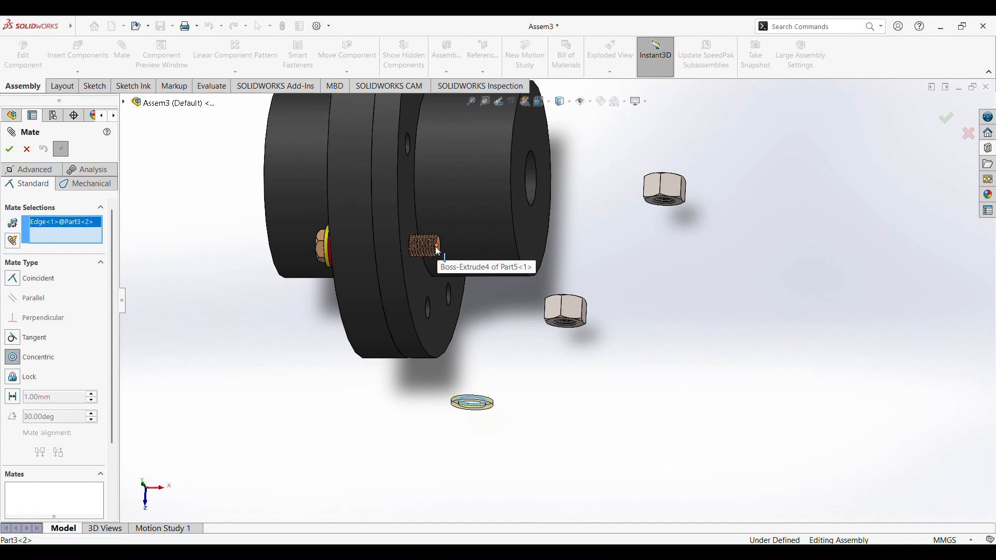
pyautogui.click(415, 247)
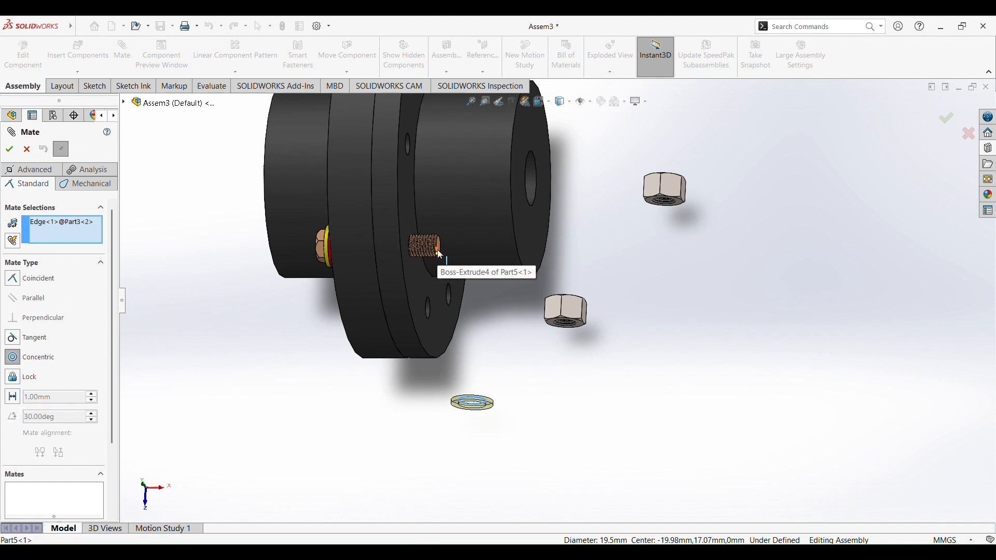
pyautogui.scroll(3, 438, 248)
pyautogui.scroll(-8, 499, 301)
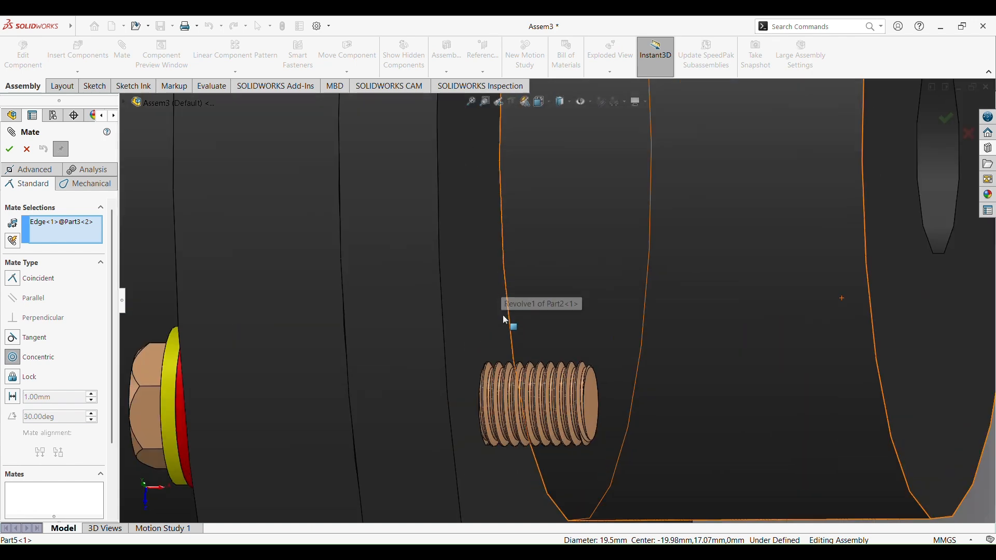
pyautogui.click(587, 379)
pyautogui.click(679, 395)
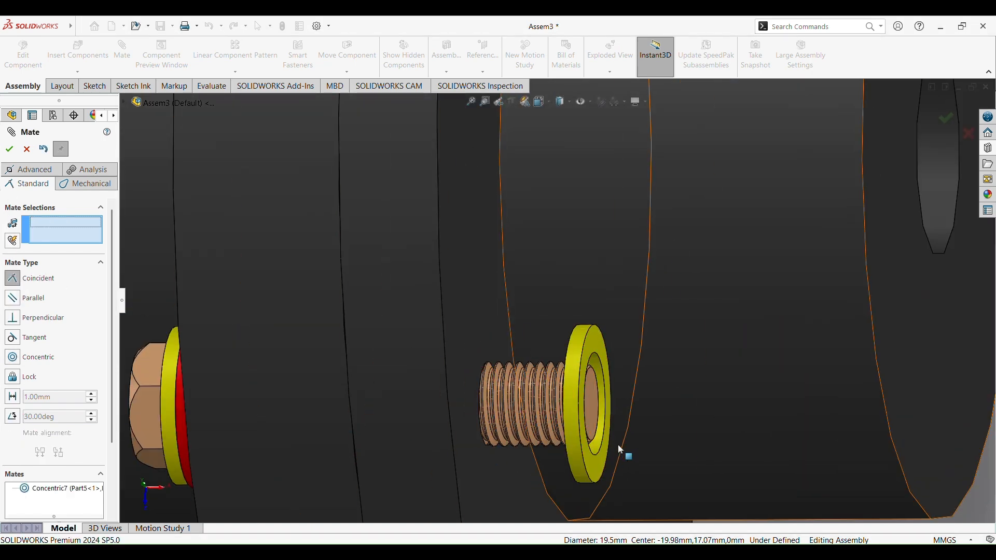
# Add a coincident mate between the inner edge of the second Part3 ring and the outer face of the flange Part2.
pyautogui.scroll(3, 537, 463)
pyautogui.moveTo(546, 477); pyautogui.dragTo(740, 469, button='middle')
pyautogui.click(656, 393)
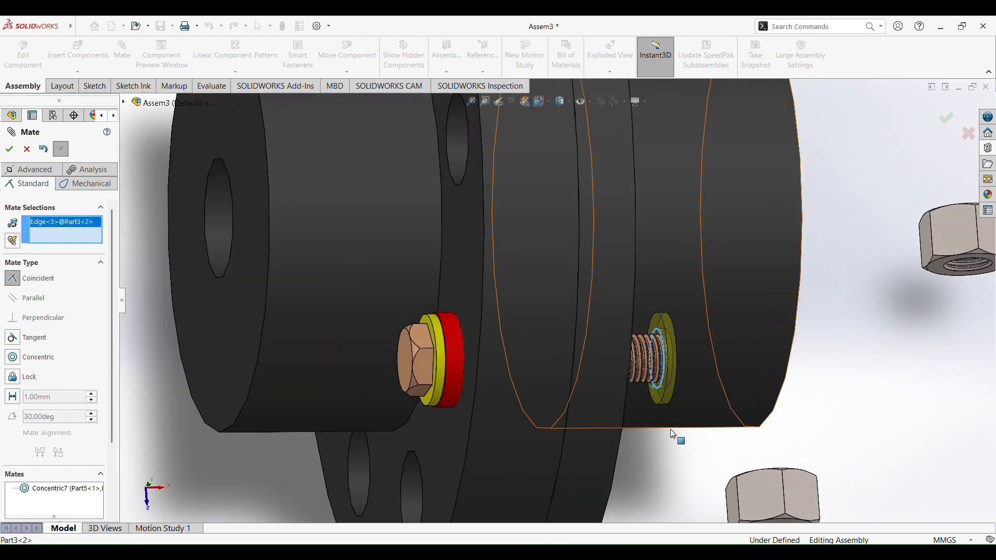
pyautogui.moveTo(656, 393); pyautogui.dragTo(611, 429, button='middle')
pyautogui.click(393, 357)
pyautogui.click(378, 368)
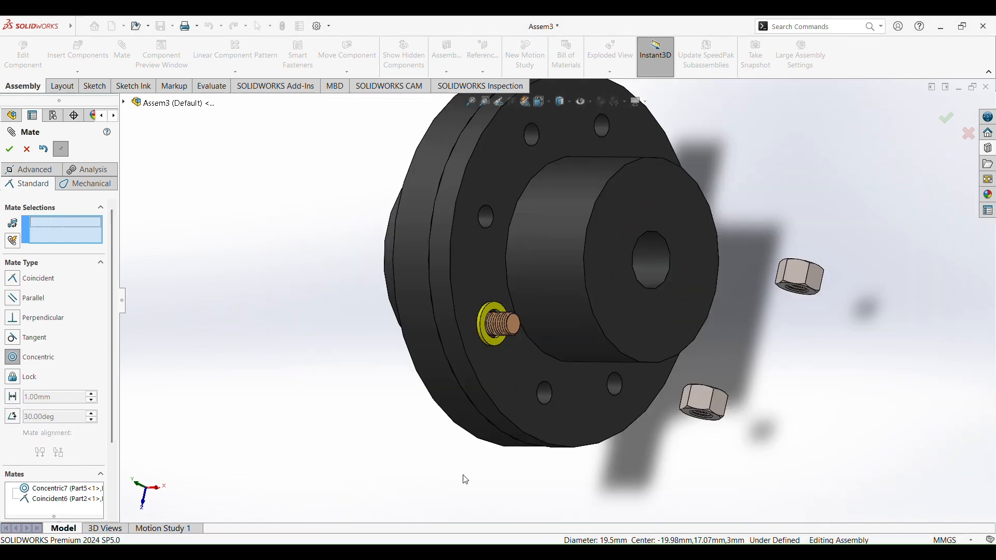
# Add a concentric mate between the threaded hole edge of the lower hex nut and the edge of the bolt's threaded end.
pyautogui.moveTo(700, 426); pyautogui.dragTo(699, 374, button='middle')
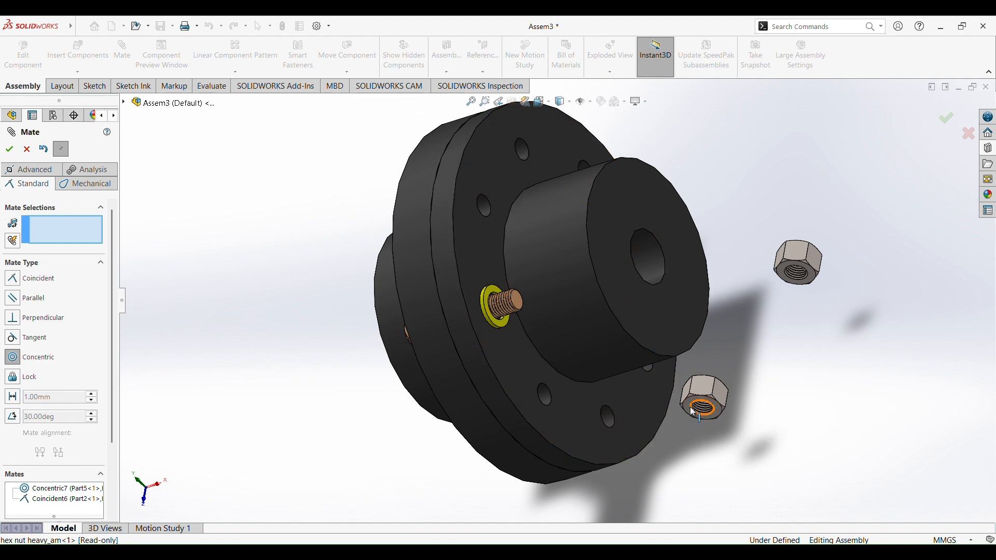
pyautogui.click(690, 409)
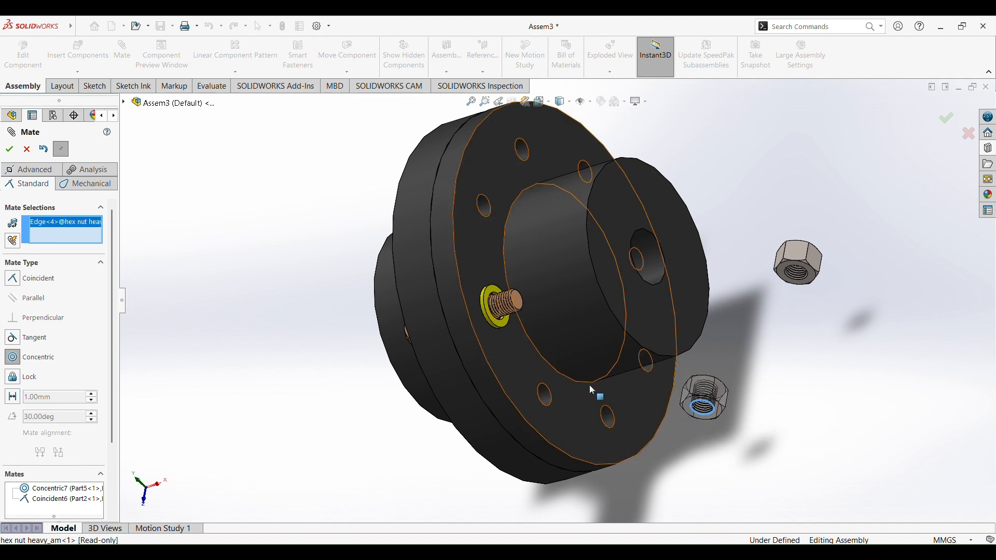
pyautogui.click(511, 302)
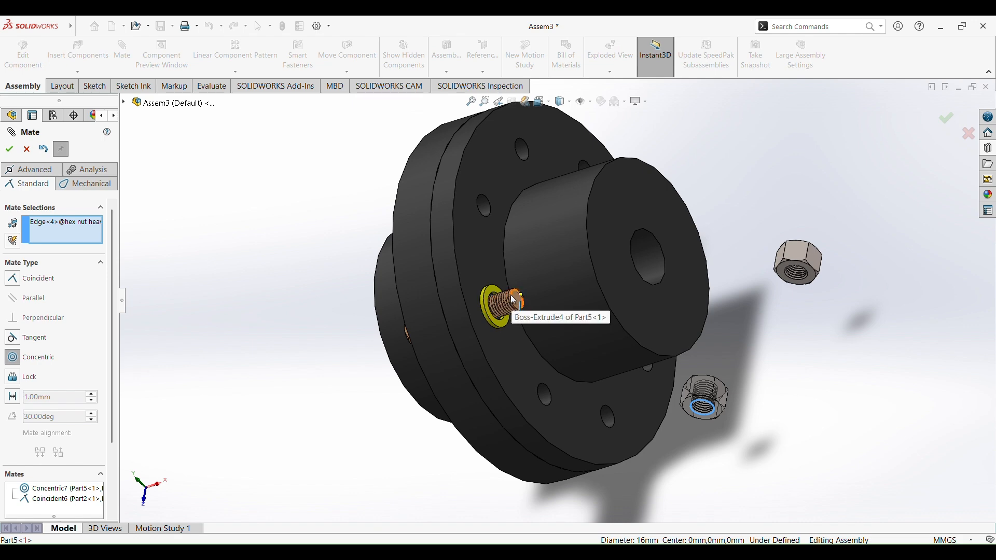
pyautogui.click(512, 297)
pyautogui.click(616, 285)
# Add a coincident mate between the hex nut's inner flat face and the outer side of the second Part3 ring.
pyautogui.moveTo(371, 396); pyautogui.dragTo(404, 430, button='middle')
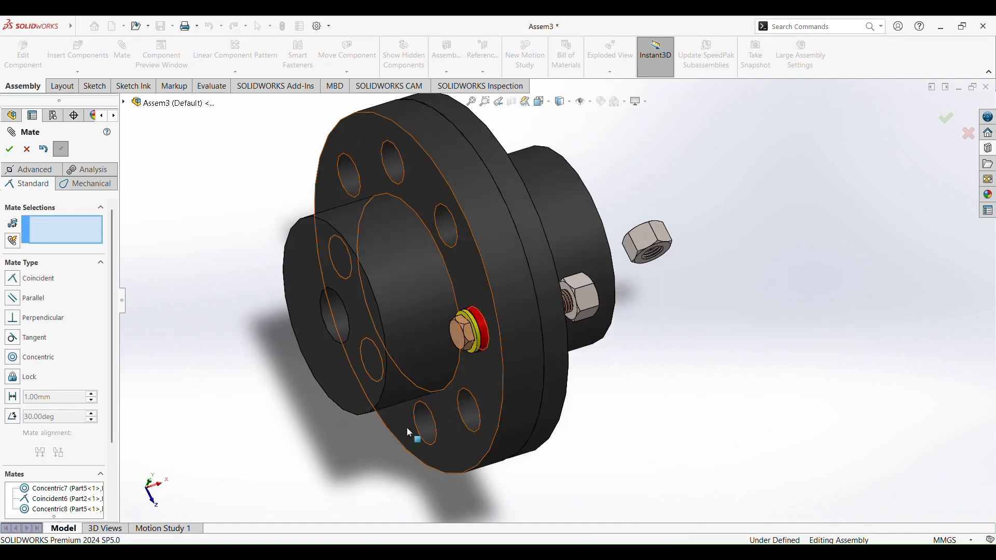
pyautogui.scroll(-5, 590, 315)
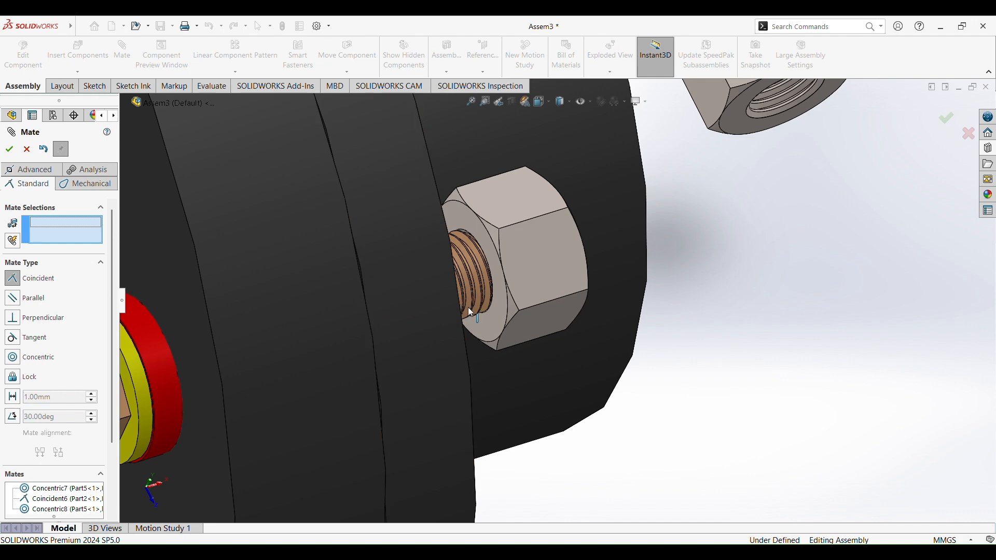
pyautogui.click(493, 308)
pyautogui.moveTo(768, 371); pyautogui.dragTo(529, 369, button='middle')
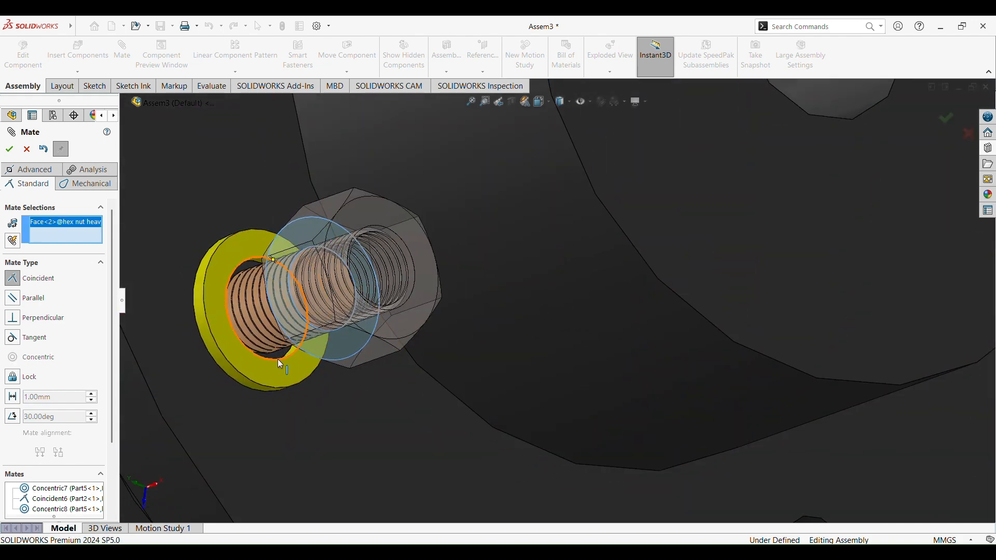
pyautogui.click(280, 364)
pyautogui.click(266, 375)
pyautogui.press('f')
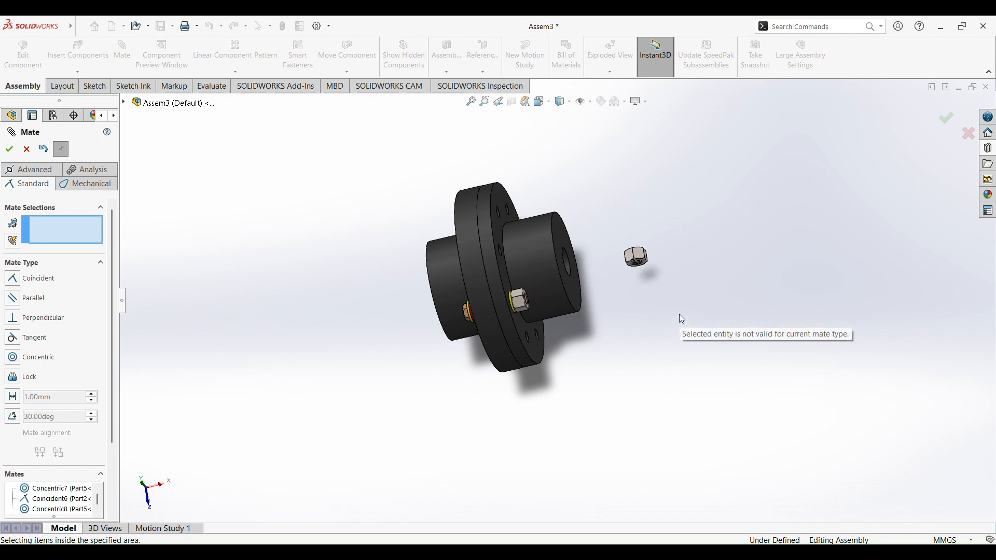
pyautogui.click(10, 149)
# Delete the spare unmated hex nut beside the flange coupling.
pyautogui.moveTo(597, 213); pyautogui.dragTo(654, 307)
pyautogui.press('Delete')
pyautogui.click(573, 220)
# Circular-pattern both Part3 rings, Part4, Part5, Part8 and the hex nut around Part2's outer flange edge, with 45° spacing and 8 instances.
pyautogui.moveTo(631, 413); pyautogui.dragTo(483, 452, button='middle')
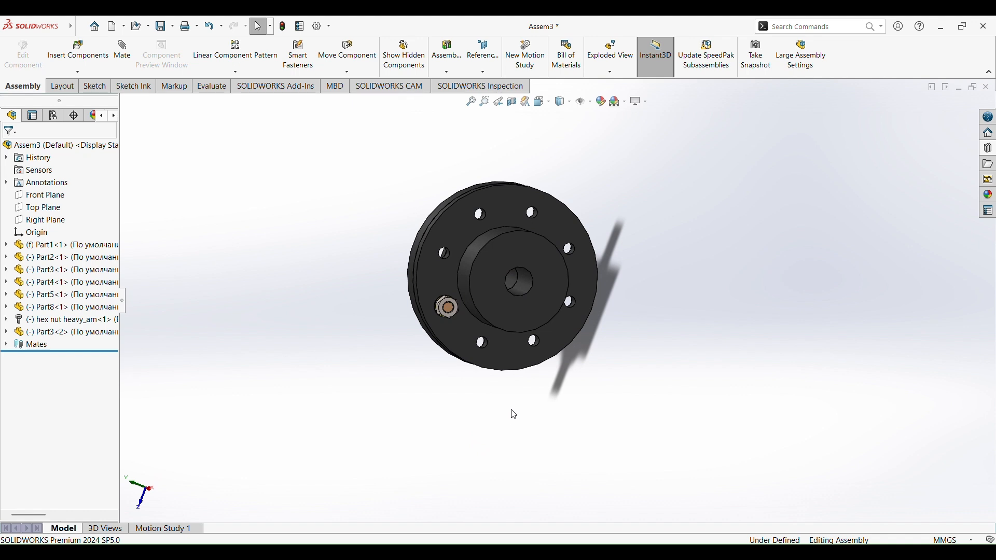
pyautogui.click(235, 72)
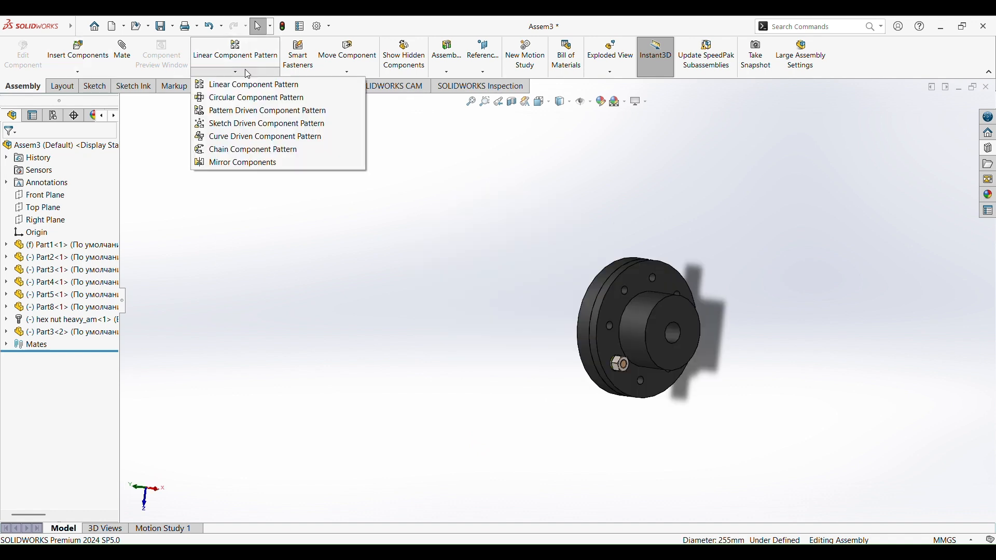
pyautogui.click(245, 101)
pyautogui.moveTo(175, 303); pyautogui.dragTo(180, 233)
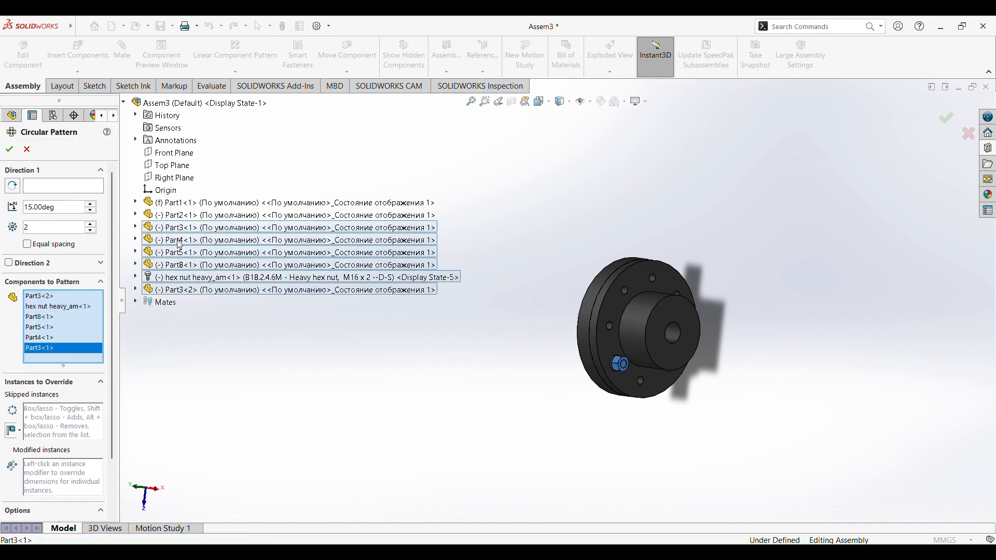
pyautogui.write('45')
pyautogui.press('Return')
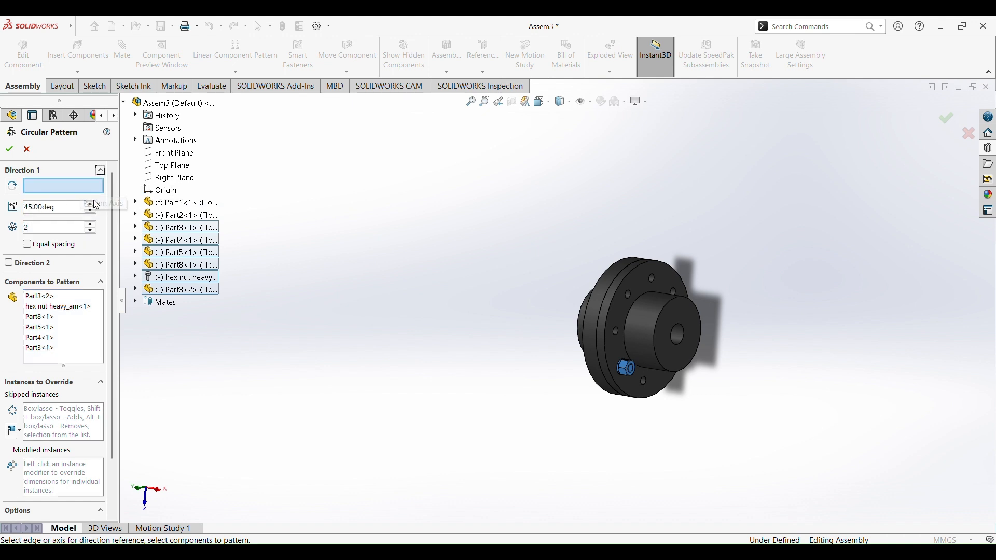
pyautogui.click(601, 305)
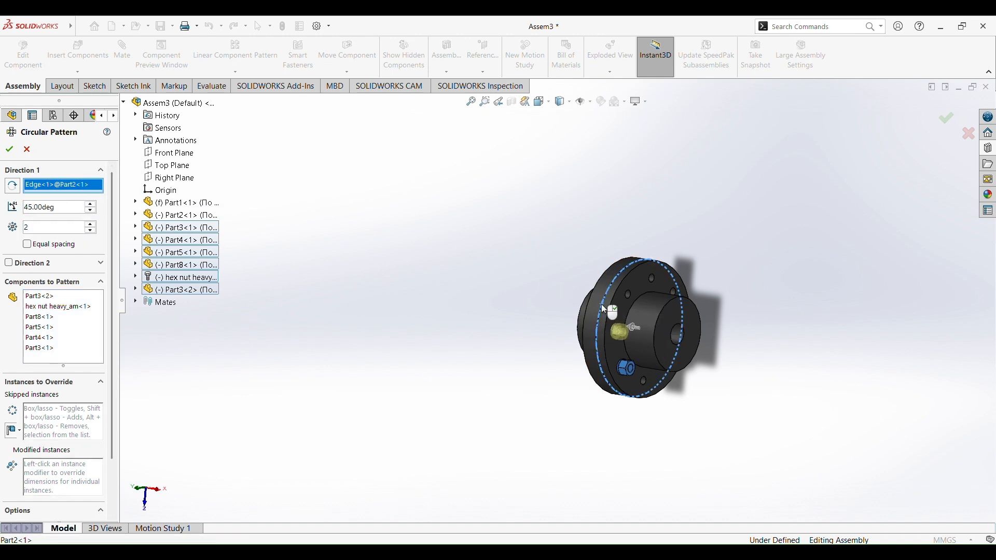
pyautogui.press('BackSpace')
pyautogui.write('8')
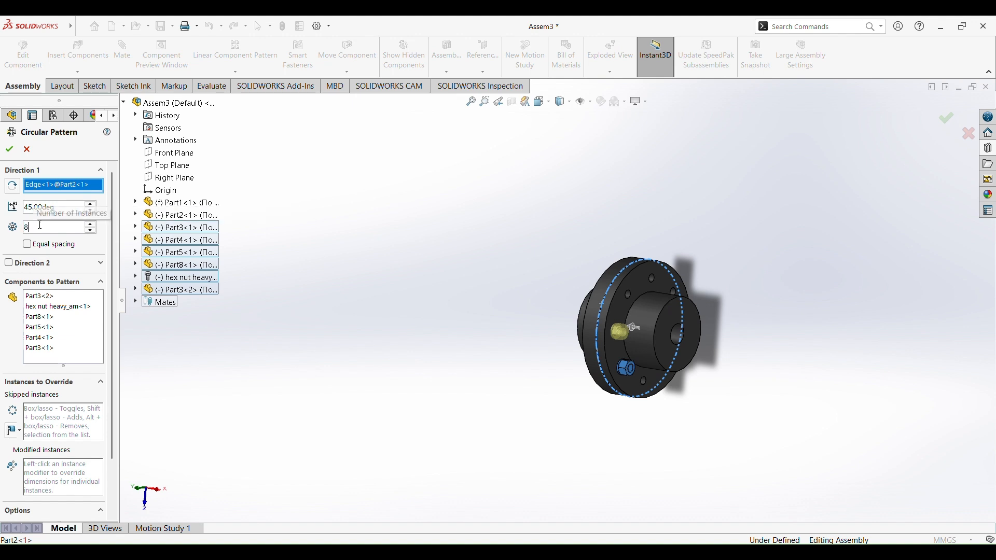
pyautogui.press('Return')
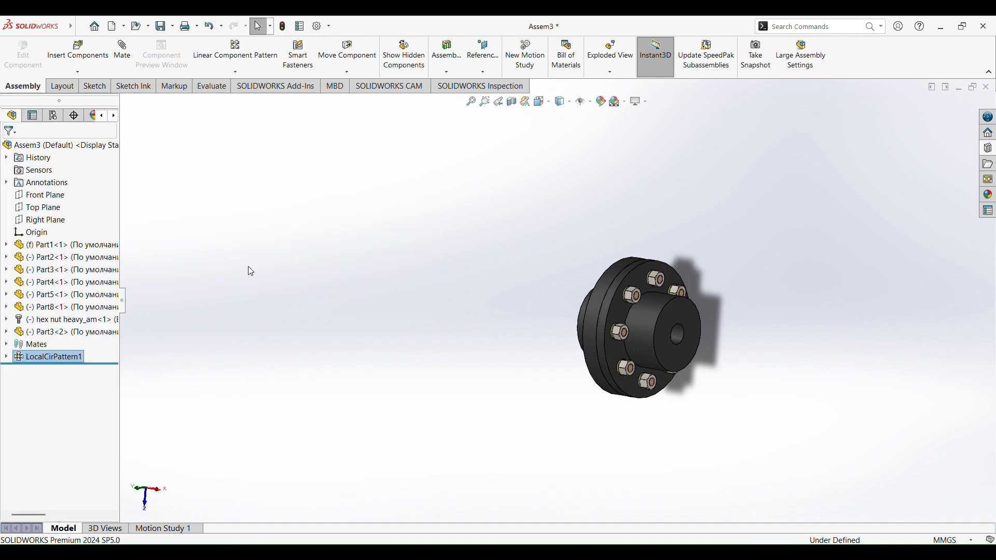
# Examine the coupling's patterned bolts, rings and nuts from both flange sides.
pyautogui.moveTo(495, 334); pyautogui.dragTo(524, 360, button='middle')
pyautogui.scroll(-5, 630, 308)
pyautogui.scroll(2, 647, 258)
pyautogui.click(658, 223)
pyautogui.scroll(4, 718, 294)
pyautogui.moveTo(686, 305); pyautogui.dragTo(824, 308, button='middle')
pyautogui.moveTo(562, 279); pyautogui.dragTo(541, 297, button='middle')
pyautogui.moveTo(442, 289); pyautogui.dragTo(441, 397, button='middle')
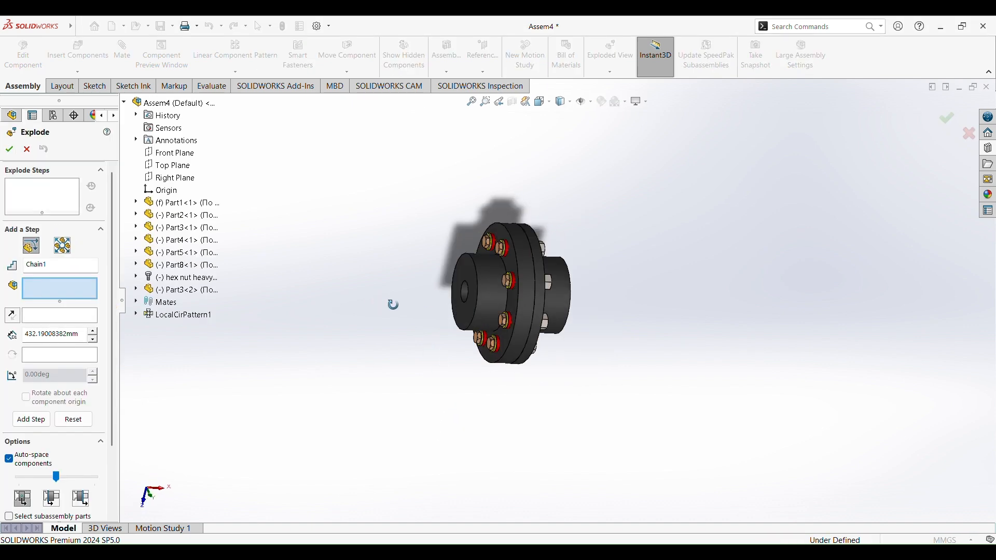
# Add an explode step that moves all eight hex nuts about 417 mm outward along X.
pyautogui.moveTo(391, 305); pyautogui.dragTo(400, 350, button='middle')
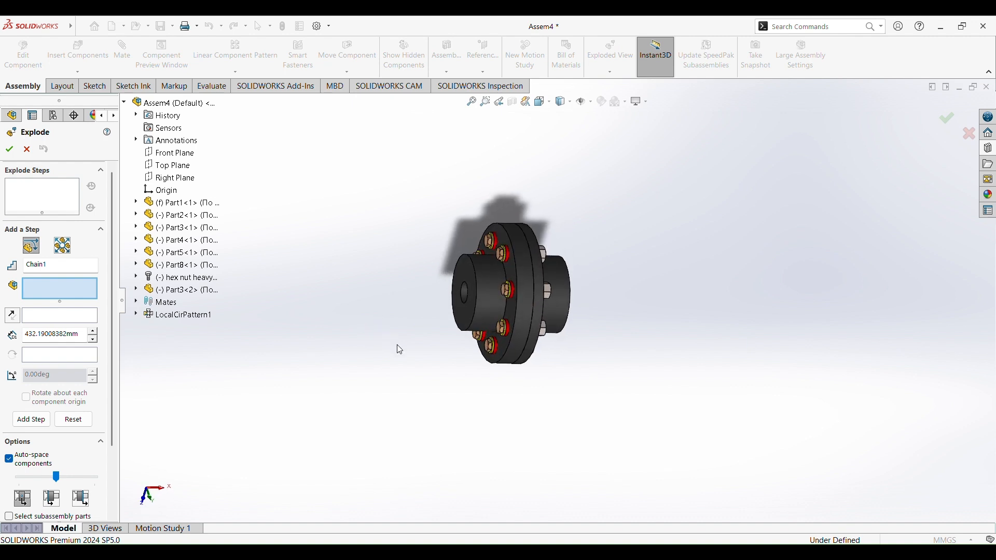
pyautogui.moveTo(420, 340); pyautogui.dragTo(579, 278, button='middle')
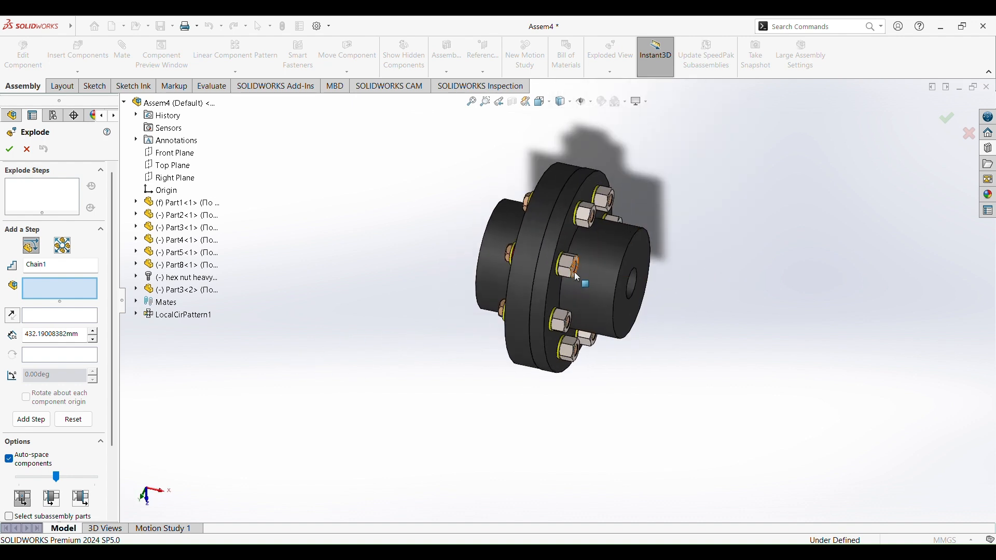
pyautogui.click(569, 272)
pyautogui.click(585, 215)
pyautogui.click(603, 200)
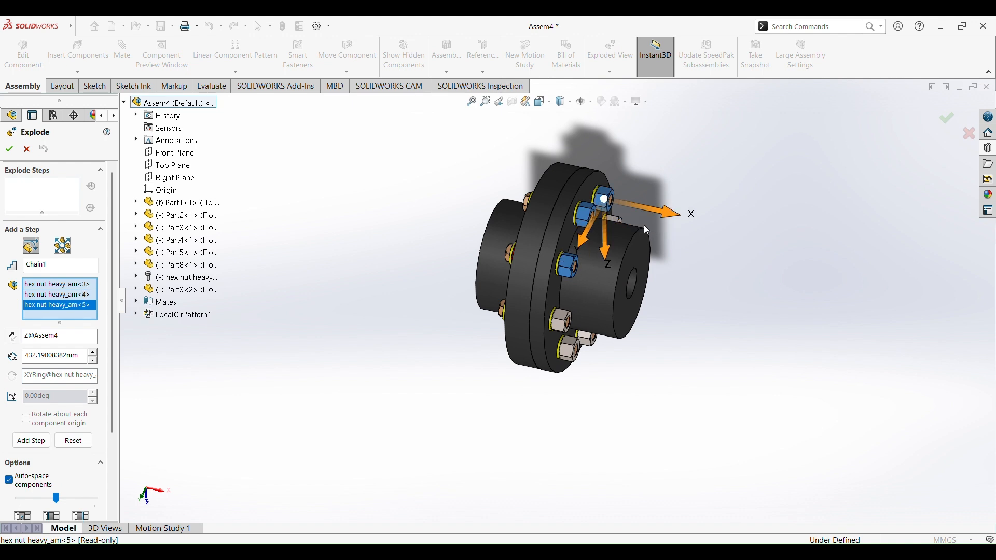
pyautogui.moveTo(620, 214); pyautogui.dragTo(653, 237, button='middle')
pyautogui.click(631, 227)
pyautogui.click(646, 284)
pyautogui.click(615, 335)
pyautogui.click(554, 354)
pyautogui.click(518, 326)
pyautogui.moveTo(482, 397); pyautogui.dragTo(564, 396, button='middle')
pyautogui.moveTo(653, 329); pyautogui.dragTo(978, 339)
pyautogui.moveTo(690, 352); pyautogui.dragTo(668, 348, button='middle')
pyautogui.click(32, 500)
# Add an explode step that moves the eight nut-side Part3 rings about 307 mm outward along X.
pyautogui.scroll(-5, 559, 307)
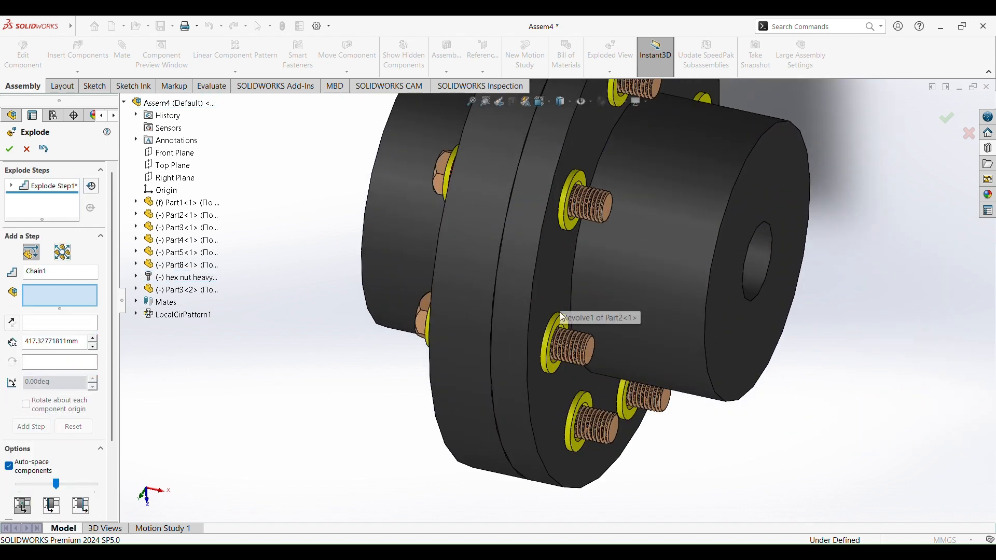
pyautogui.click(570, 345)
pyautogui.click(589, 204)
pyautogui.scroll(5, 593, 254)
pyautogui.scroll(-8, 527, 226)
pyautogui.click(539, 254)
pyautogui.click(614, 220)
pyautogui.scroll(4, 761, 227)
pyautogui.moveTo(762, 226); pyautogui.dragTo(811, 263, button='middle')
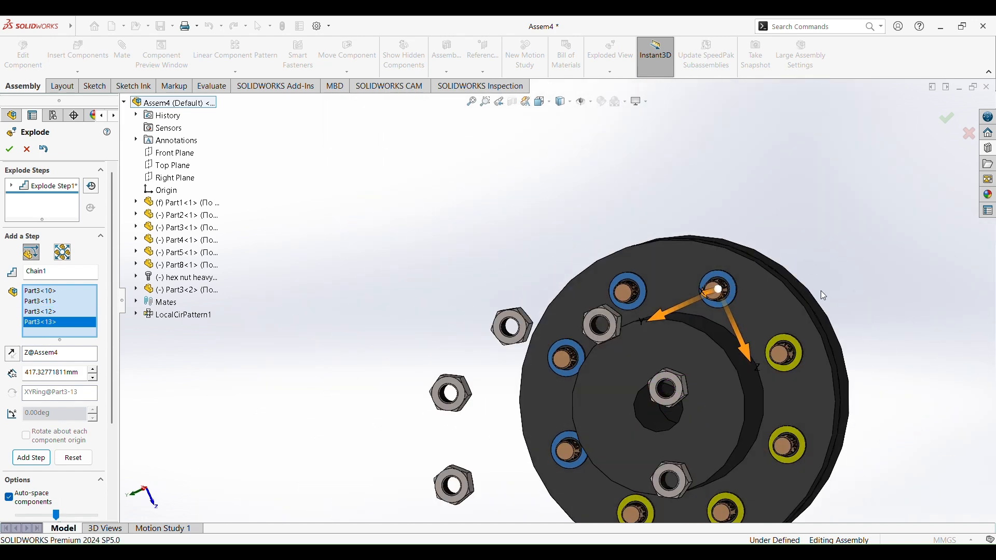
pyautogui.click(799, 354)
pyautogui.click(790, 445)
pyautogui.click(725, 508)
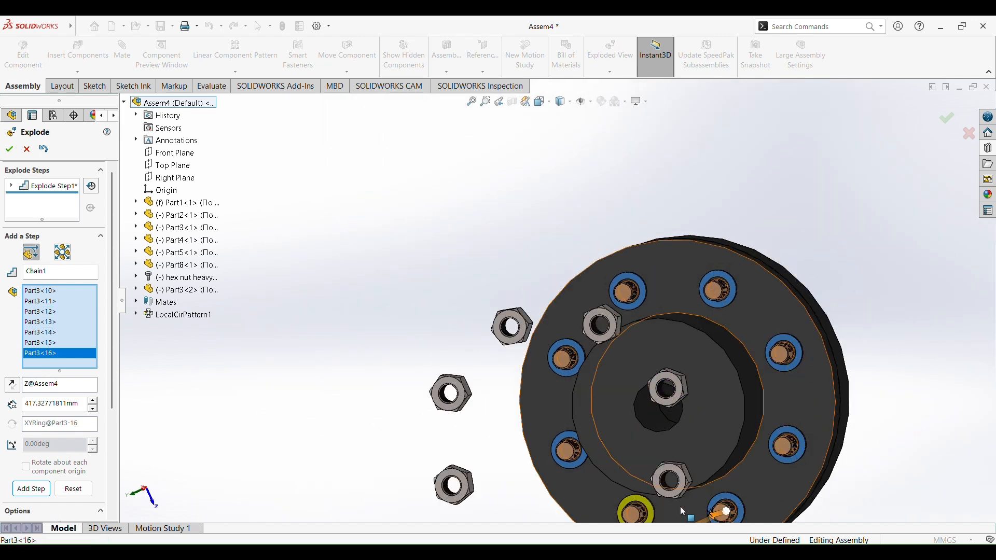
pyautogui.click(655, 513)
pyautogui.moveTo(891, 227); pyautogui.dragTo(915, 200, button='middle')
pyautogui.scroll(4, 863, 318)
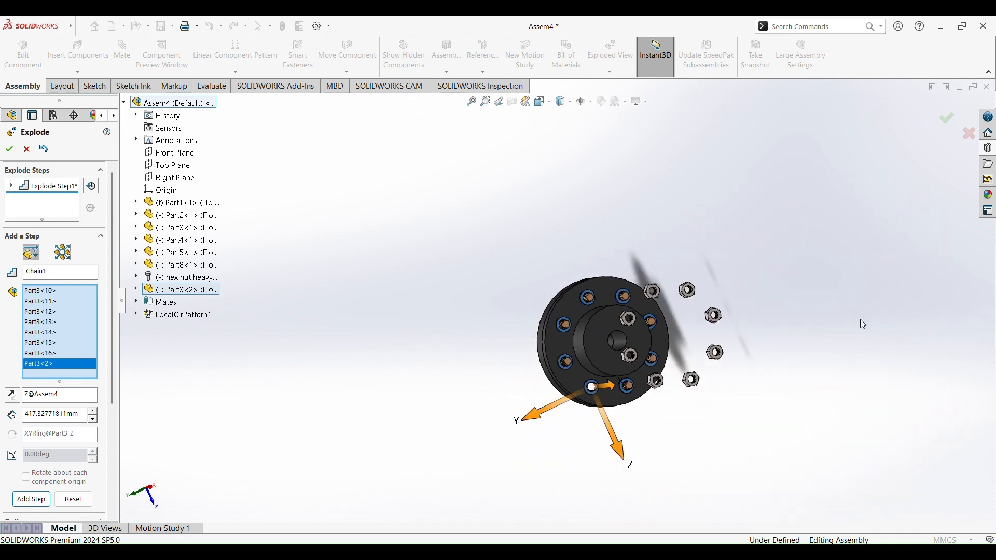
pyautogui.moveTo(862, 318); pyautogui.dragTo(917, 328, button='middle')
pyautogui.moveTo(606, 389); pyautogui.dragTo(755, 356)
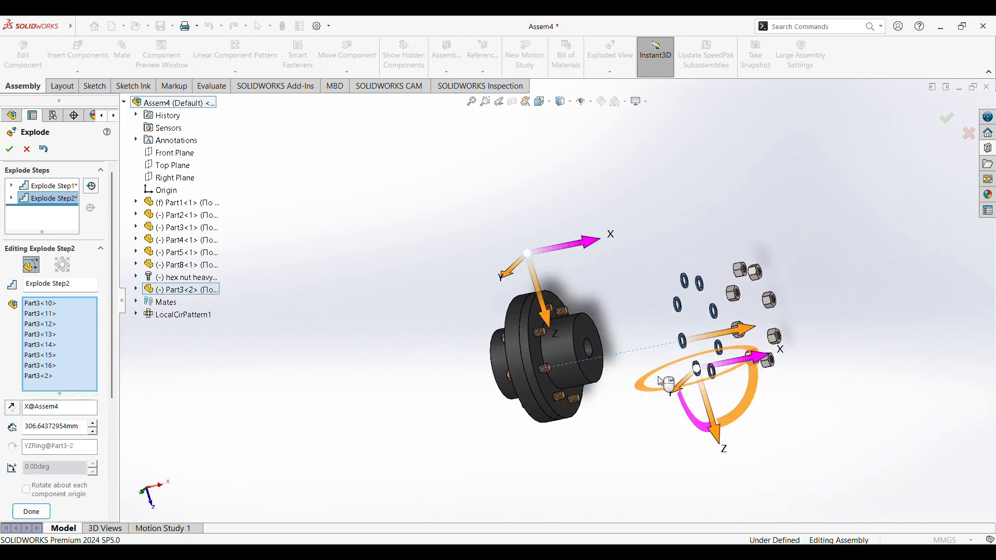
pyautogui.click(32, 511)
# Add an explode step that moves the eight Part5 bolts about 523 mm along X, out of the bolt-head side.
pyautogui.moveTo(349, 393); pyautogui.dragTo(450, 382, button='middle')
pyautogui.scroll(-4, 545, 369)
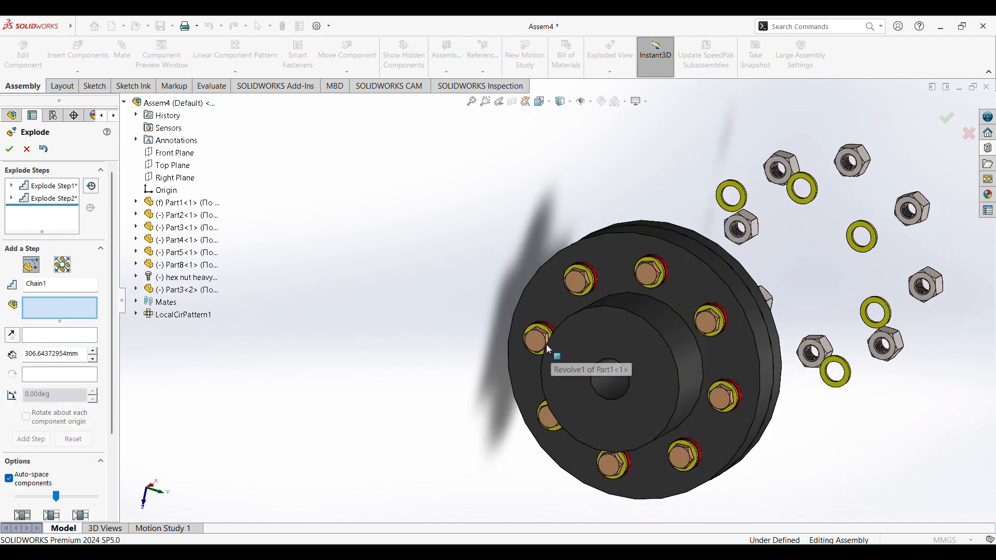
pyautogui.click(548, 345)
pyautogui.click(581, 280)
pyautogui.click(652, 272)
pyautogui.click(711, 322)
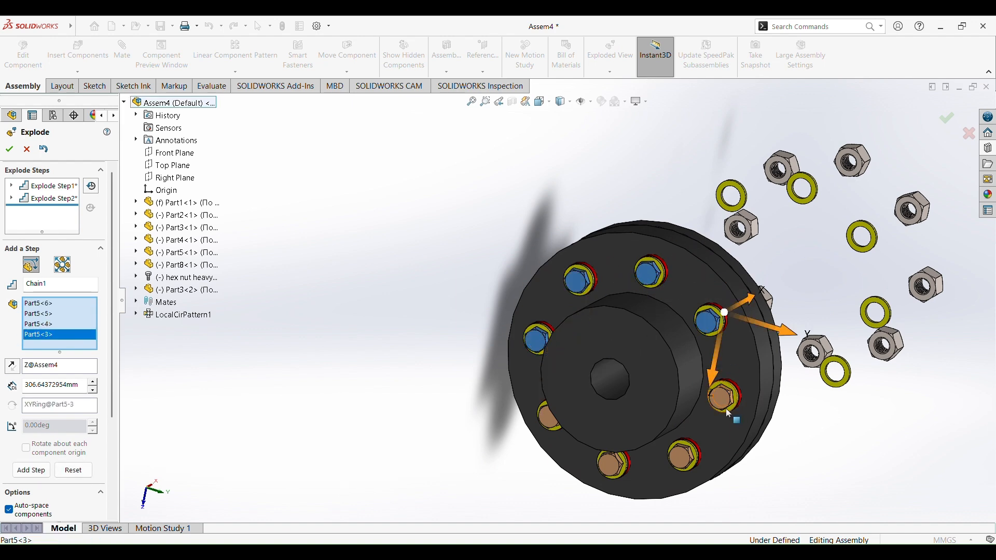
pyautogui.click(725, 397)
pyautogui.click(685, 451)
pyautogui.click(615, 463)
pyautogui.click(550, 417)
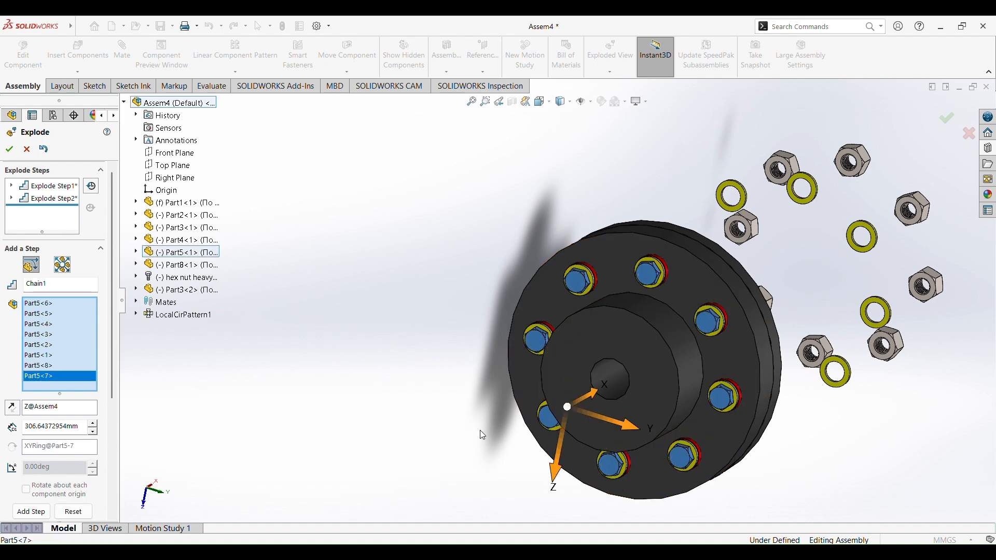
pyautogui.scroll(3, 487, 423)
pyautogui.moveTo(492, 414); pyautogui.dragTo(415, 410, button='middle')
pyautogui.moveTo(602, 343); pyautogui.dragTo(339, 365)
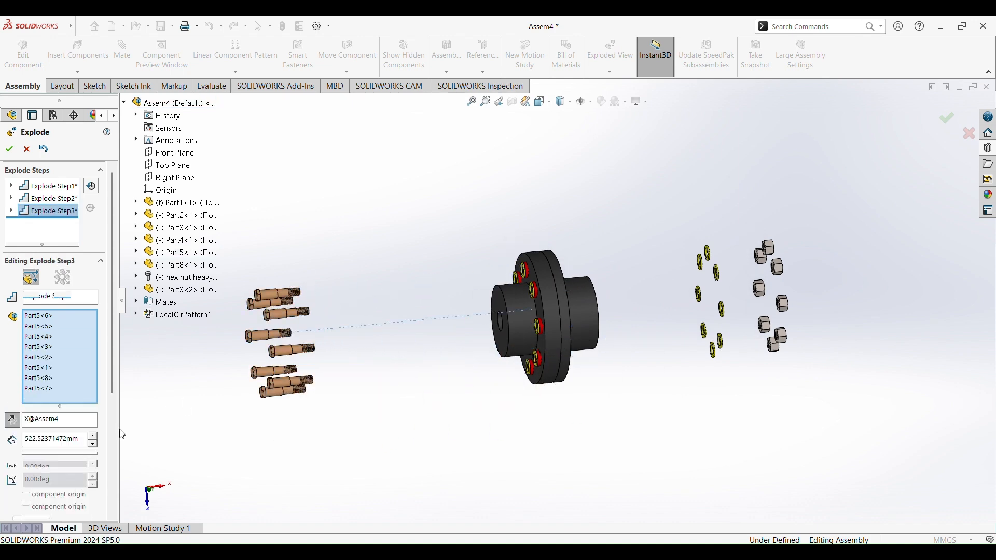
pyautogui.scroll(-4, 102, 408)
pyautogui.click(31, 383)
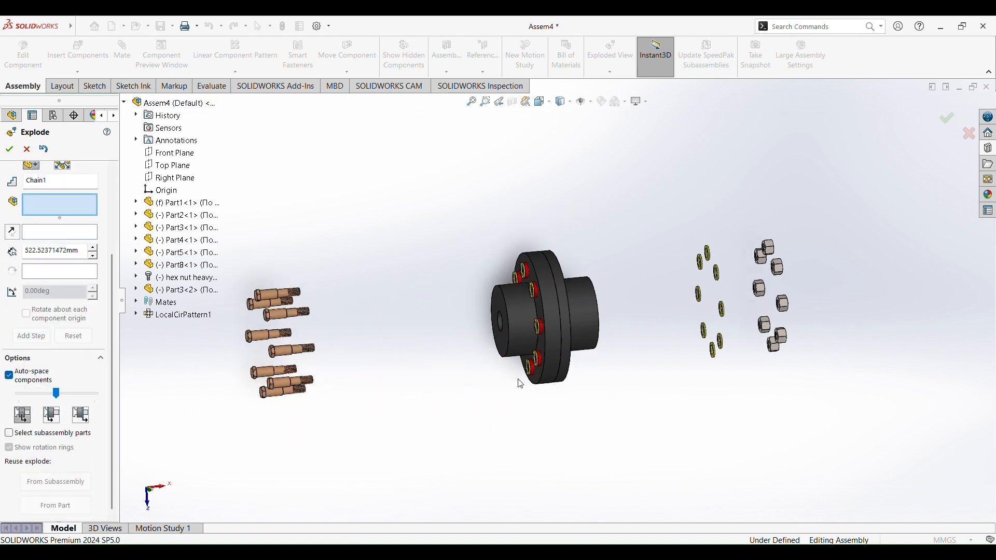
# Add an explode step that moves the eight head-side Part3 rings about 363 mm along X towards the bolts.
pyautogui.scroll(-8, 527, 375)
pyautogui.click(521, 342)
pyautogui.click(641, 300)
pyautogui.scroll(4, 675, 302)
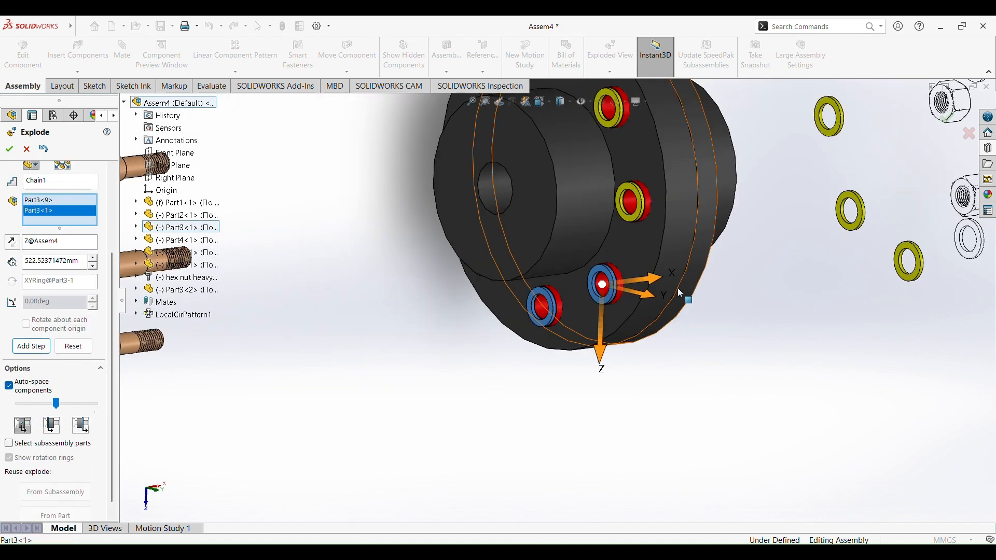
pyautogui.click(638, 214)
pyautogui.scroll(3, 636, 213)
pyautogui.scroll(-3, 604, 174)
pyautogui.click(568, 192)
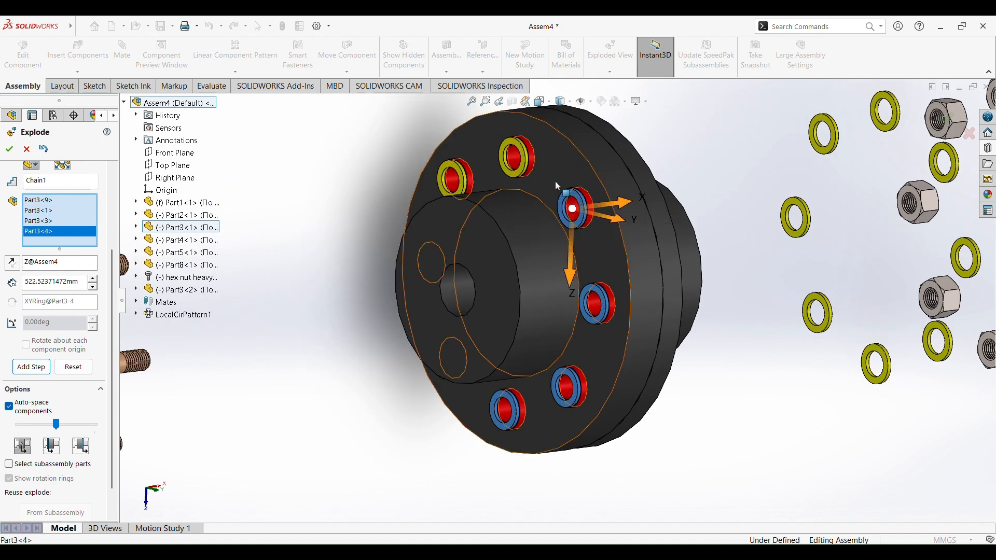
pyautogui.click(527, 162)
pyautogui.scroll(3, 519, 178)
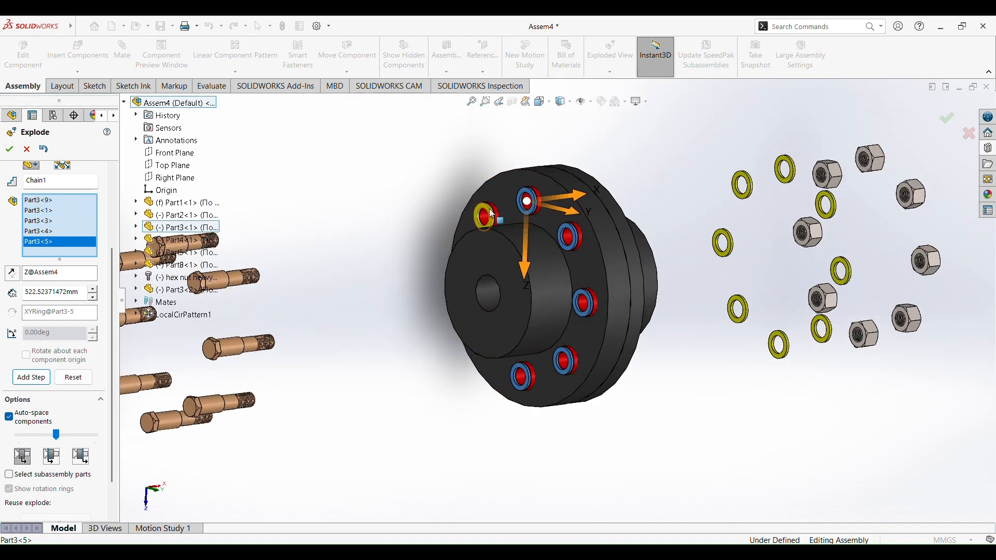
pyautogui.click(490, 210)
pyautogui.moveTo(405, 217); pyautogui.dragTo(459, 236, button='middle')
pyautogui.scroll(1, 447, 280)
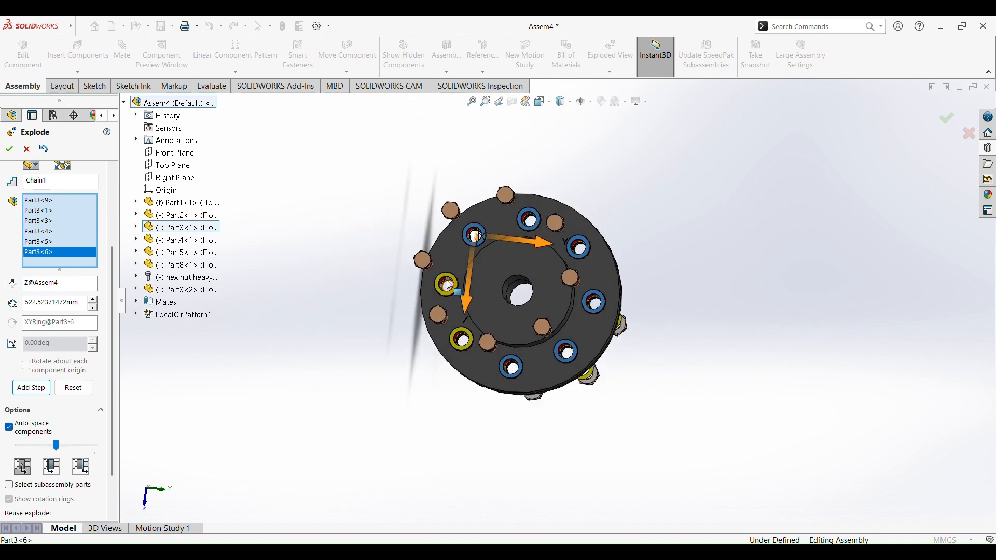
pyautogui.click(457, 285)
pyautogui.click(466, 342)
pyautogui.moveTo(542, 459); pyautogui.dragTo(447, 415, button='middle')
pyautogui.moveTo(577, 366); pyautogui.dragTo(295, 327)
pyautogui.click(42, 426)
# Add an explode step that moves the eight red Part8 sleeves about 294 mm along X towards the bolts.
pyautogui.moveTo(415, 387); pyautogui.dragTo(501, 380, button='middle')
pyautogui.scroll(-3, 503, 380)
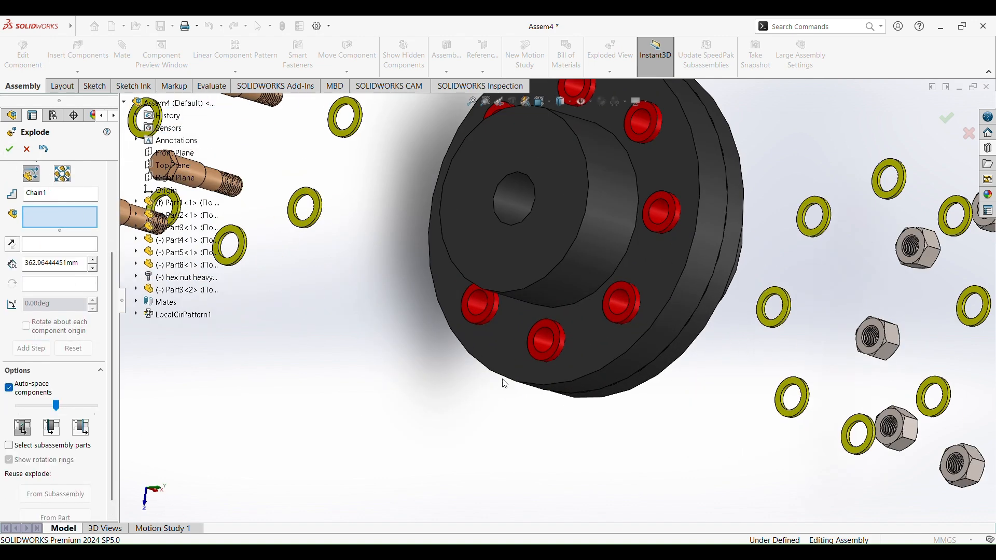
pyautogui.click(626, 320)
pyautogui.click(657, 229)
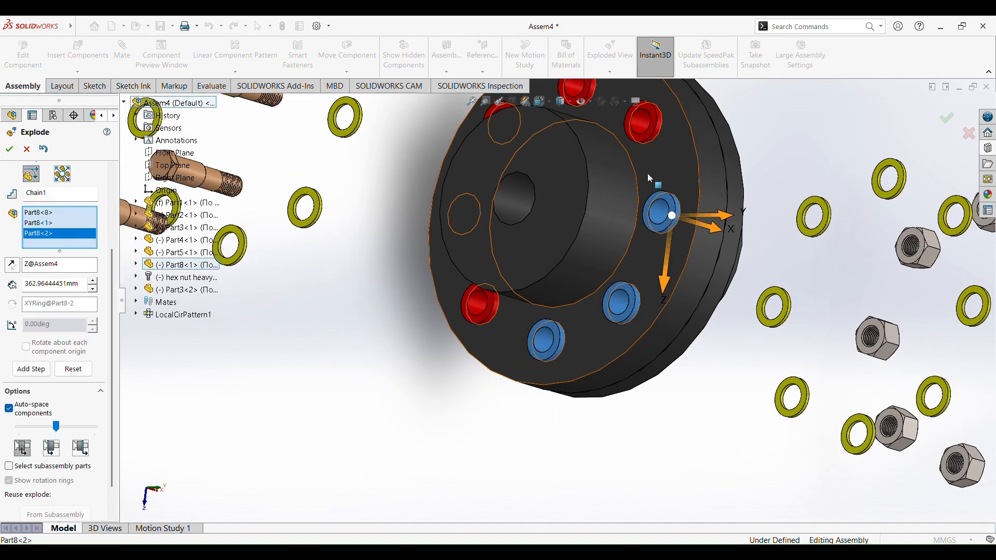
pyautogui.click(647, 140)
pyautogui.scroll(3, 655, 198)
pyautogui.click(570, 176)
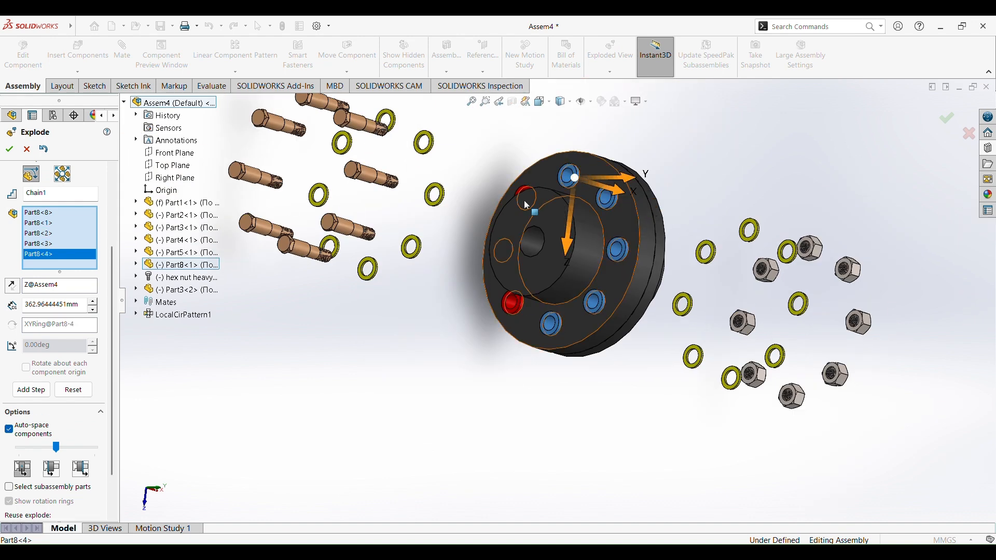
pyautogui.click(509, 311)
pyautogui.moveTo(508, 310); pyautogui.dragTo(490, 258, button='middle')
pyautogui.click(486, 251)
pyautogui.click(498, 192)
pyautogui.moveTo(686, 126); pyautogui.dragTo(617, 172, button='middle')
pyautogui.moveTo(617, 171); pyautogui.dragTo(410, 222)
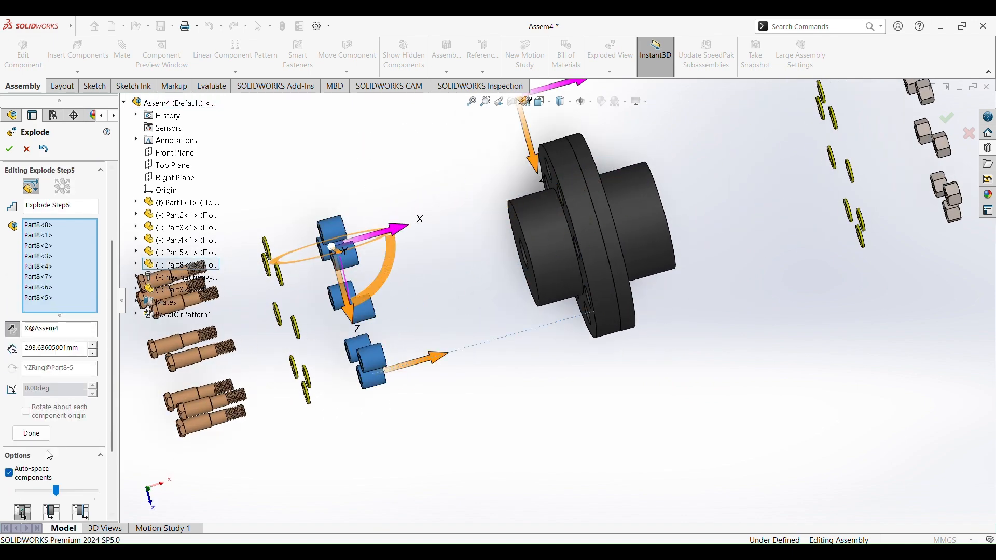
pyautogui.click(31, 434)
# Add an explode step that moves the eight yellow Part4 rings about 241 mm along X, out of the flange holes towards the bolts.
pyautogui.moveTo(473, 334); pyautogui.dragTo(651, 327, button='middle')
pyautogui.scroll(-5, 544, 332)
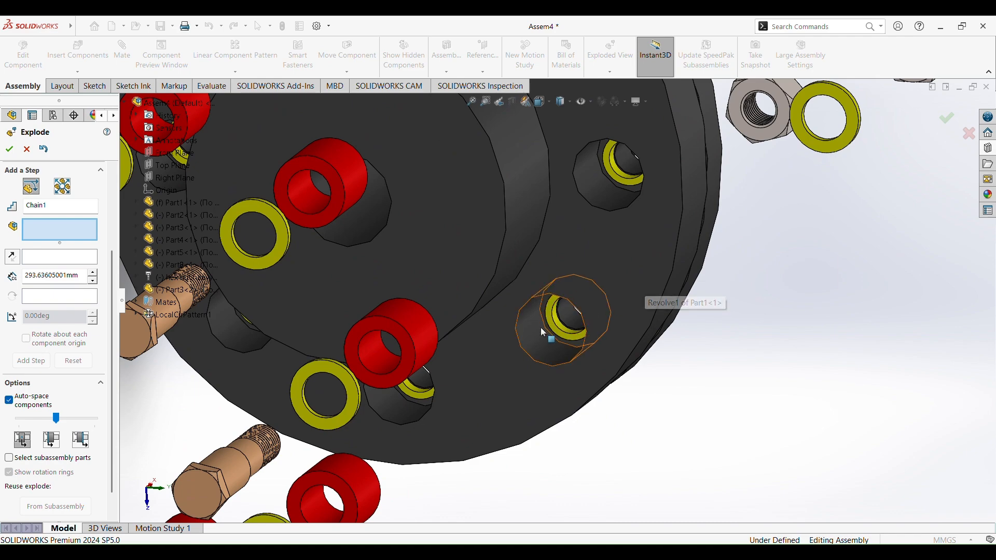
pyautogui.click(556, 330)
pyautogui.click(617, 179)
pyautogui.scroll(4, 616, 182)
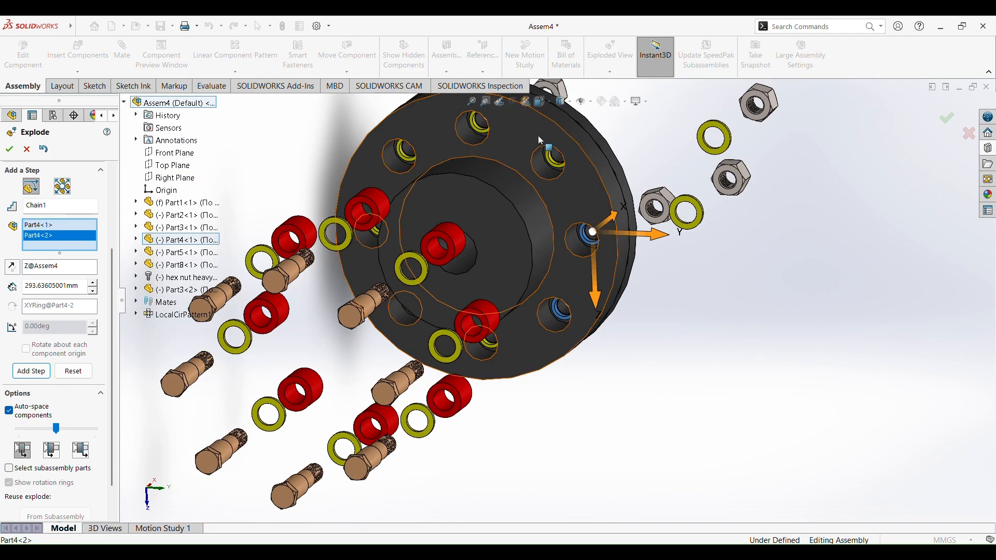
pyautogui.scroll(-3, 562, 193)
pyautogui.click(563, 193)
pyautogui.click(440, 145)
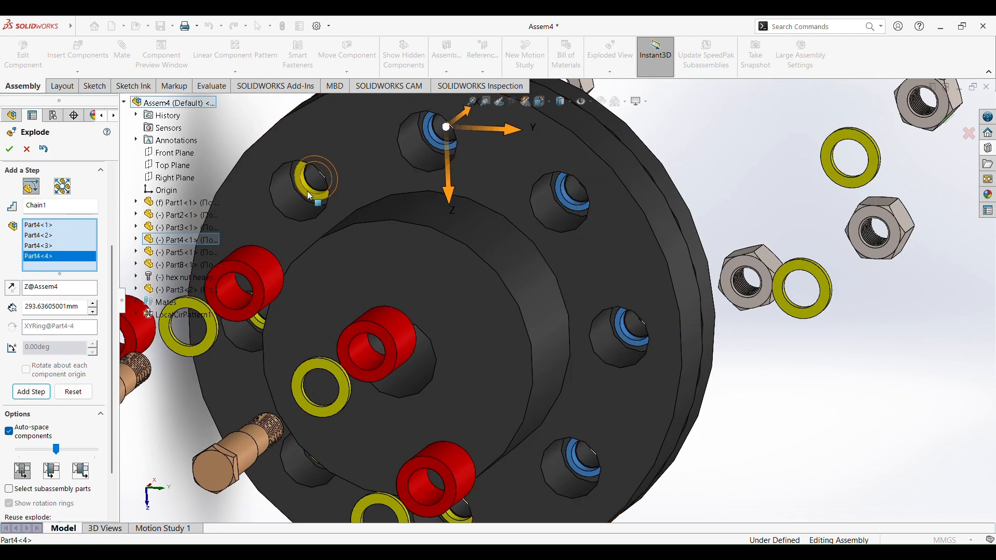
pyautogui.click(310, 206)
pyautogui.scroll(3, 305, 202)
pyautogui.moveTo(303, 197); pyautogui.dragTo(344, 169, button='middle')
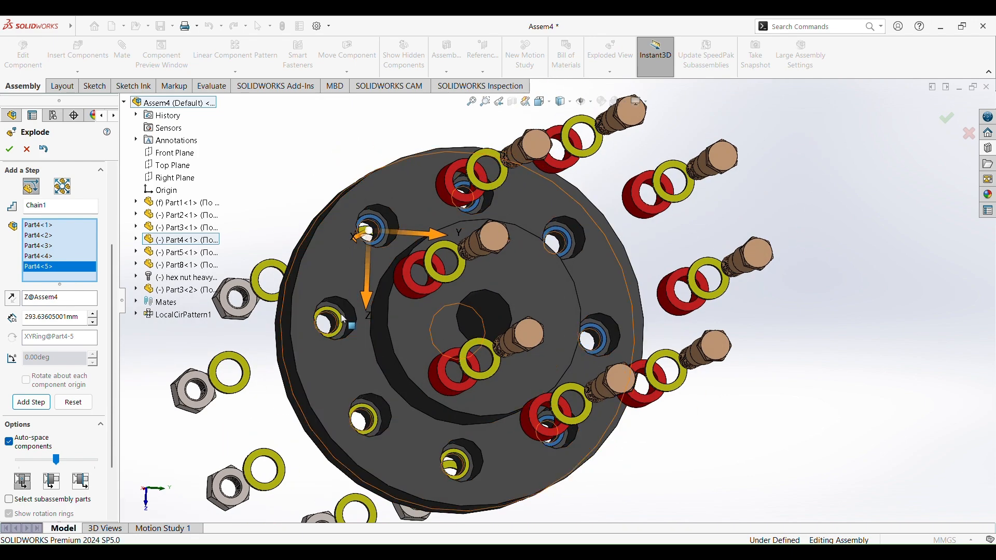
pyautogui.click(343, 333)
pyautogui.click(373, 412)
pyautogui.click(467, 462)
pyautogui.scroll(5, 794, 458)
pyautogui.moveTo(794, 458); pyautogui.dragTo(658, 445, button='middle')
pyautogui.moveTo(606, 369); pyautogui.dragTo(463, 357)
pyautogui.click(31, 446)
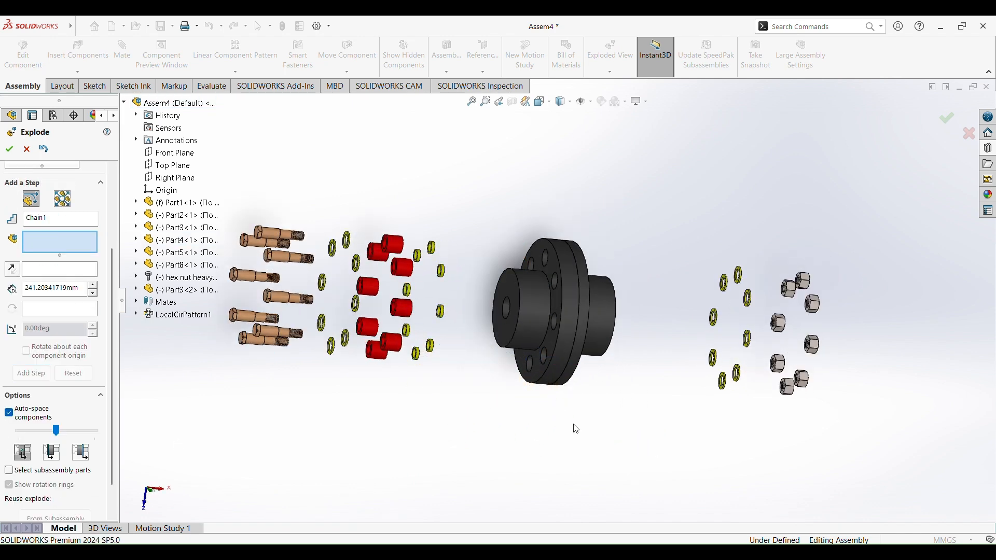
# Add an explode step that moves the Part1 flange about 130 mm along X towards the bolts, and finish the exploded view.
pyautogui.click(563, 355)
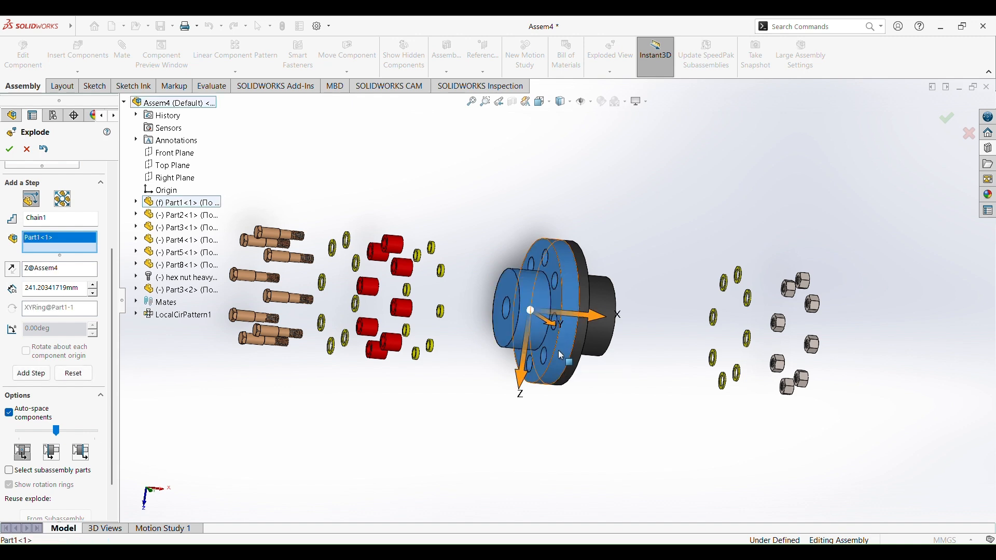
pyautogui.moveTo(602, 322); pyautogui.dragTo(526, 330)
pyautogui.click(32, 385)
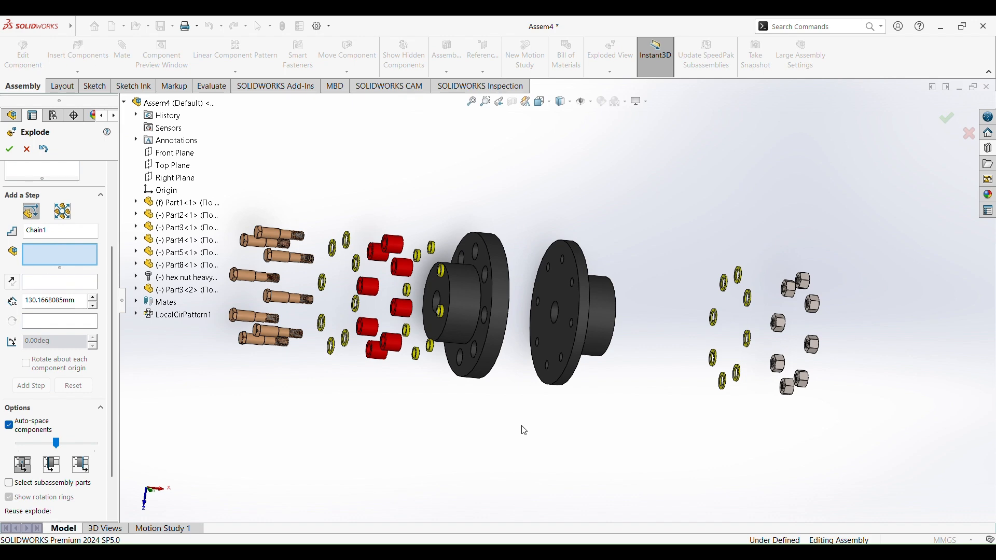
pyautogui.click(10, 150)
# Play the collapse animation of the exploded assembly and inspect the assembled coupling up close.
pyautogui.rightClick(26, 148)
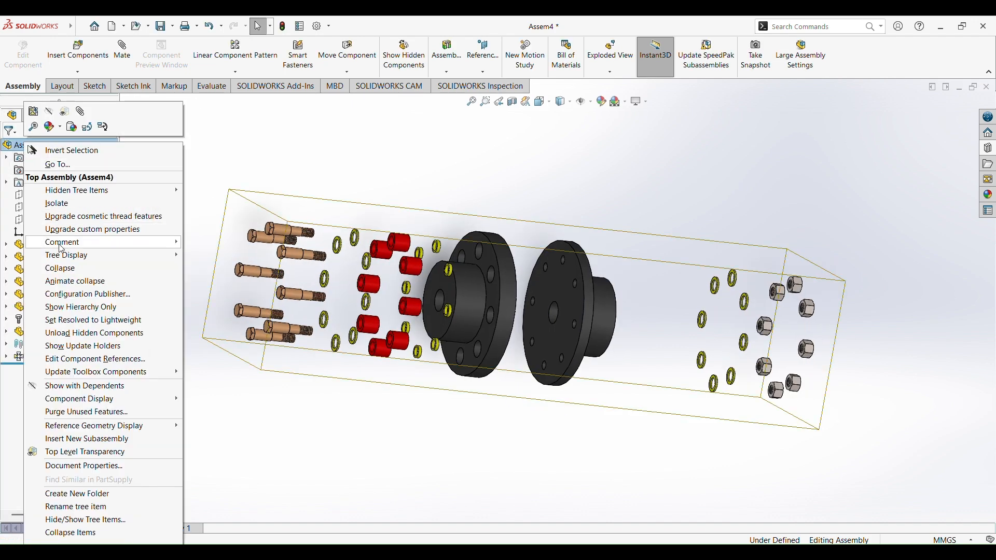
pyautogui.click(78, 281)
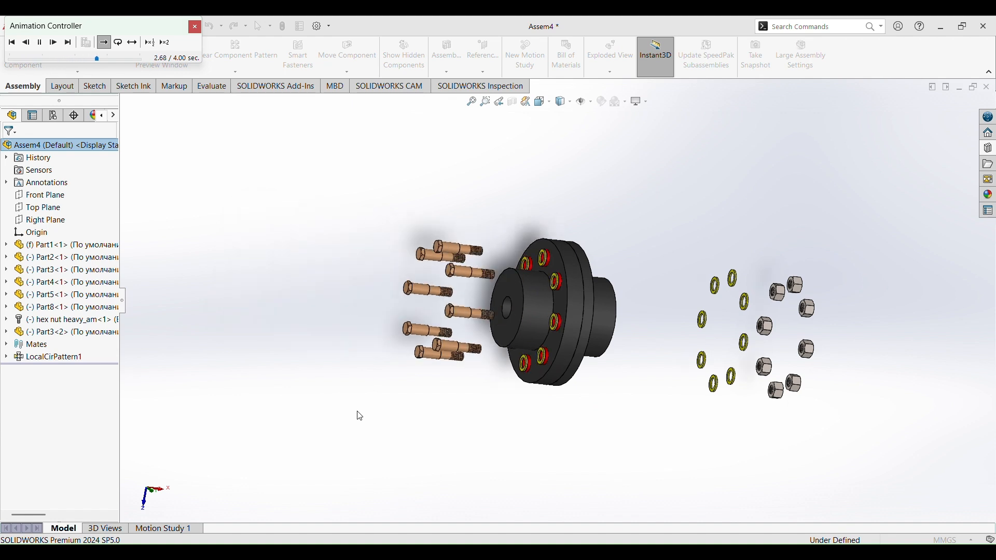
pyautogui.moveTo(372, 405); pyautogui.dragTo(373, 426, button='middle')
pyautogui.scroll(-4, 372, 425)
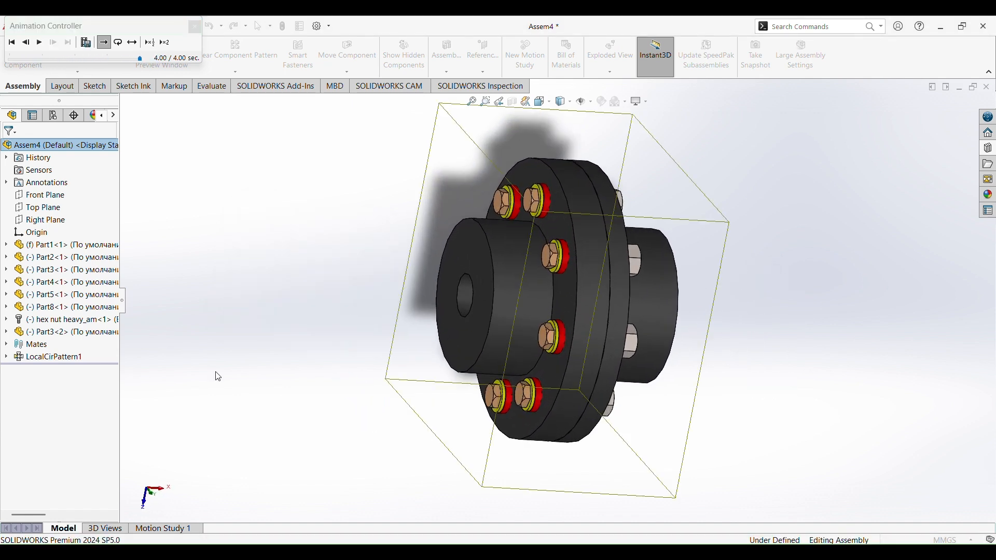
# Play the assembly's explode animation with all components in view, and start the collapse animation again.
pyautogui.rightClick(72, 148)
pyautogui.click(77, 233)
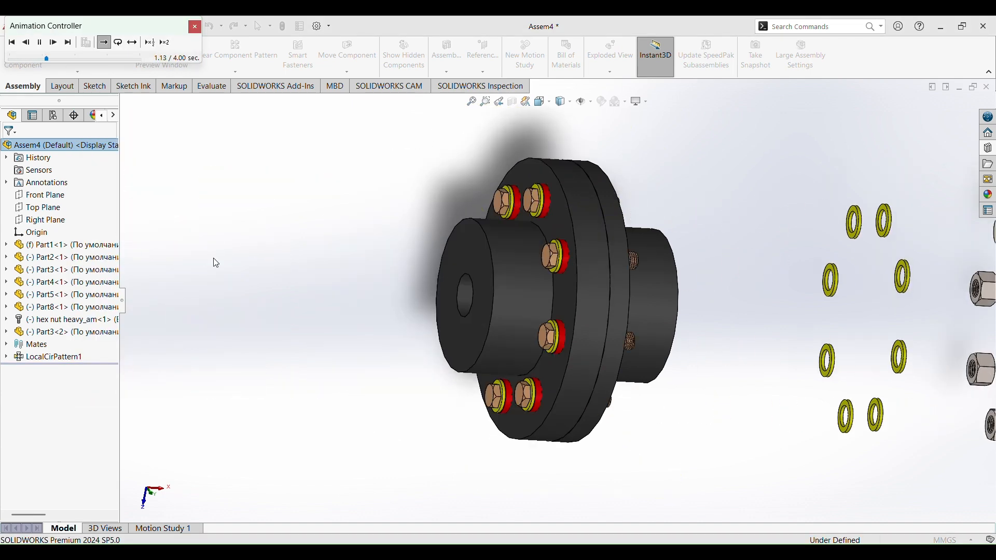
pyautogui.scroll(5, 297, 300)
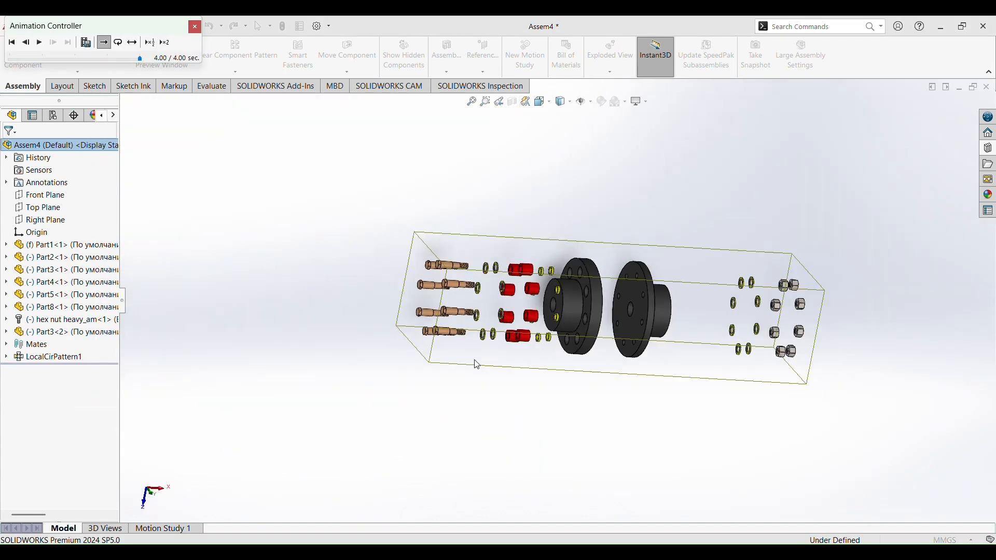
pyautogui.scroll(-2, 585, 377)
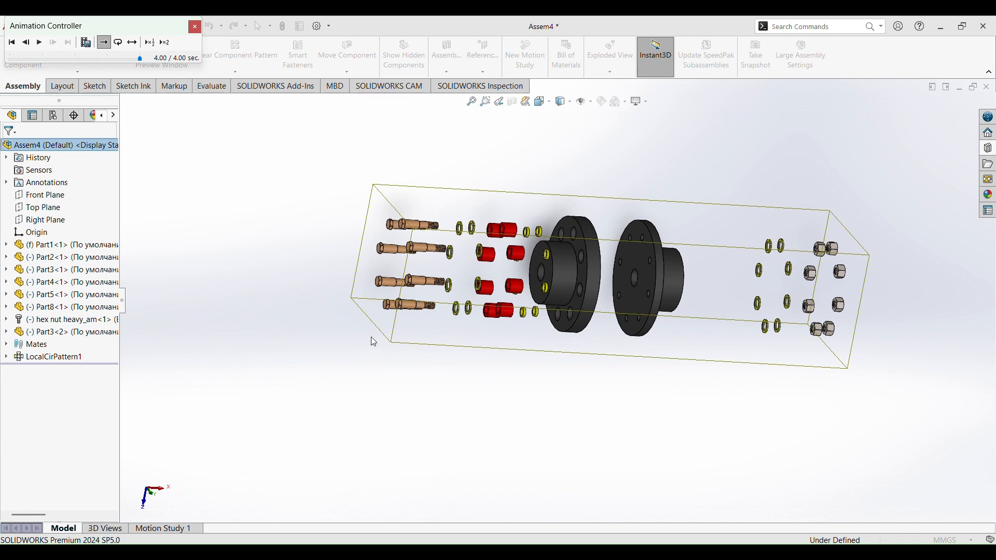
pyautogui.rightClick(51, 146)
pyautogui.click(86, 233)
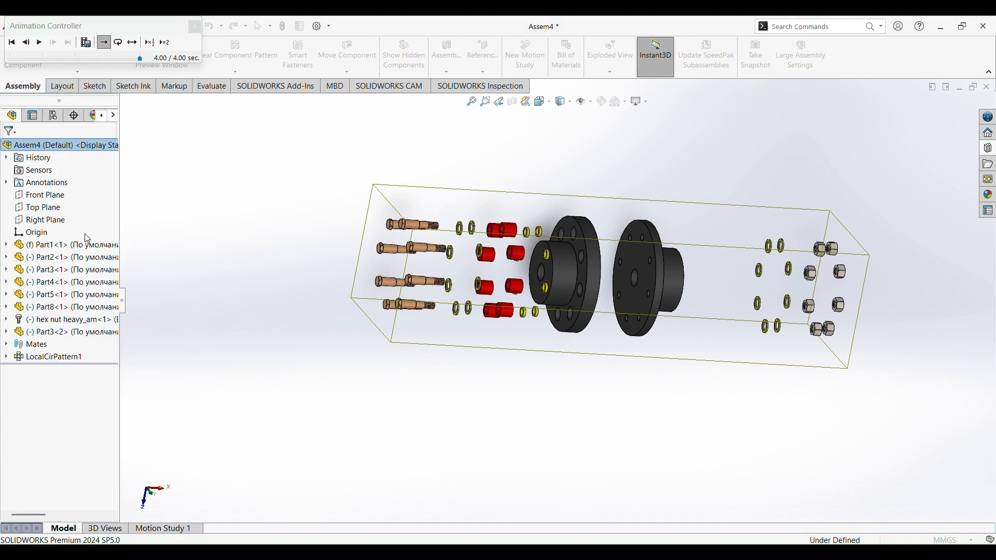